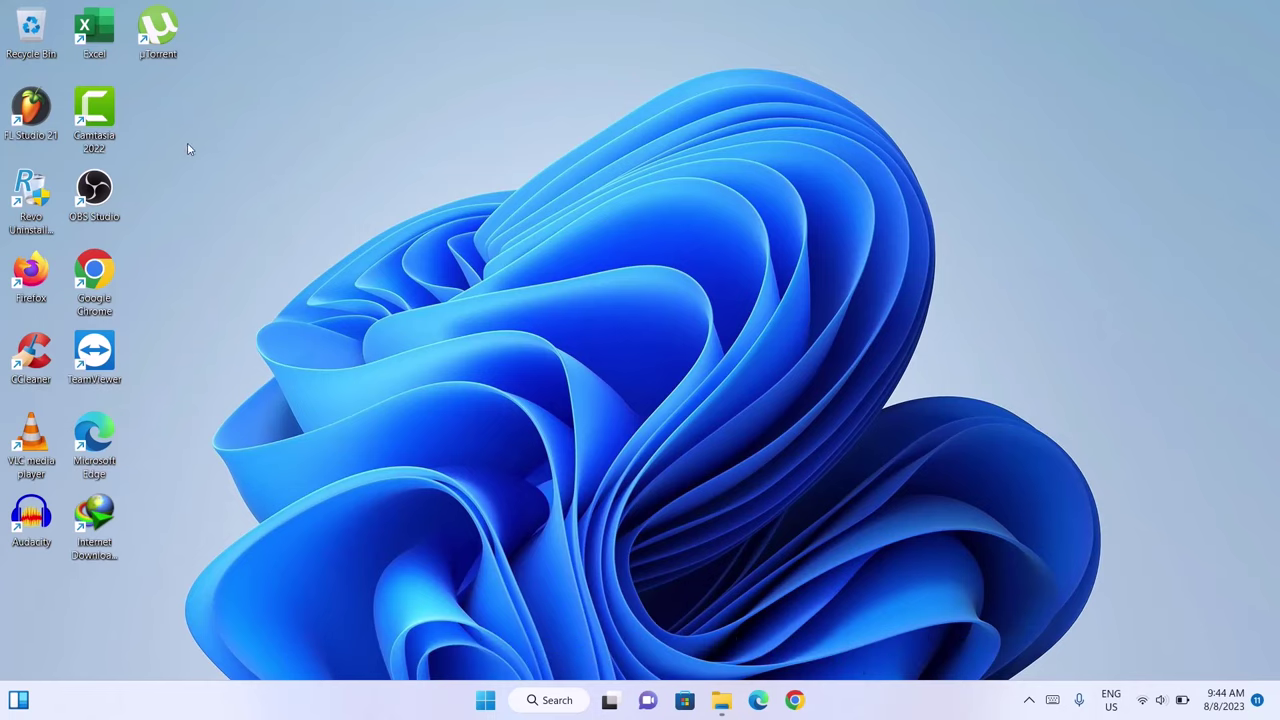
Hide all the desktop icons.
{"action": "right_click", "coordinate": [362, 106]}
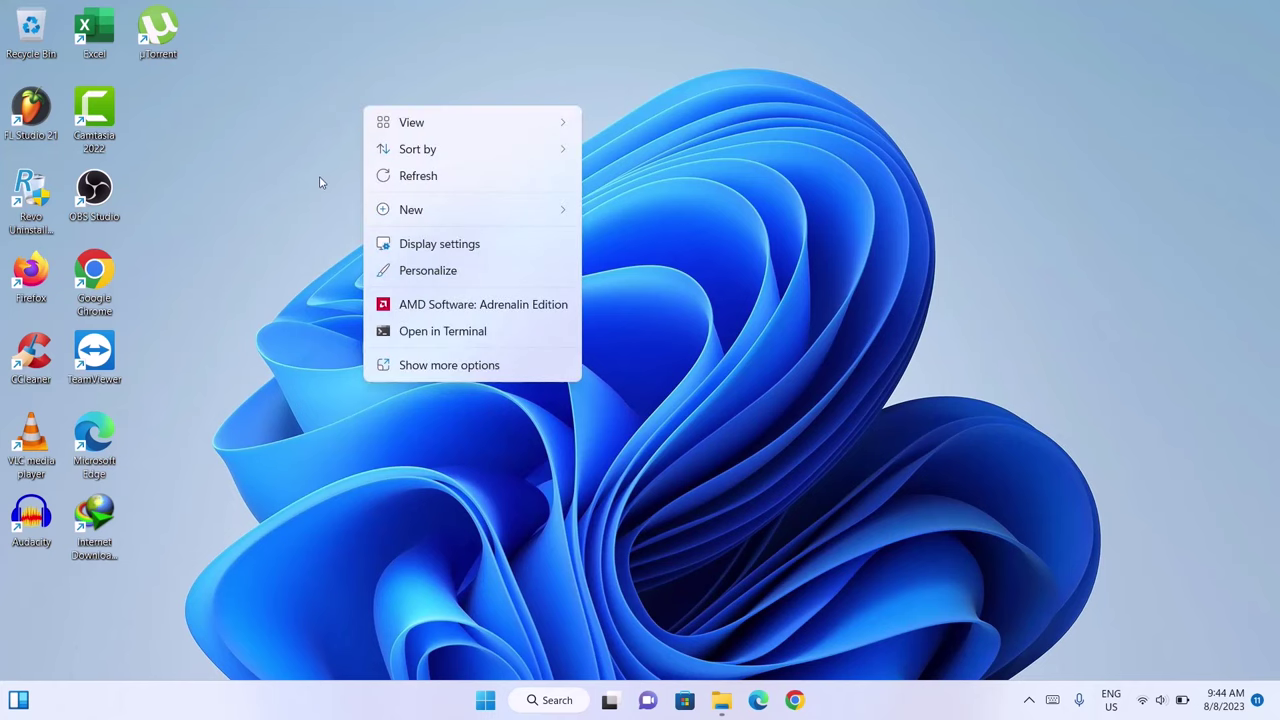
{"action": "mouse_move", "coordinate": [410, 122]}
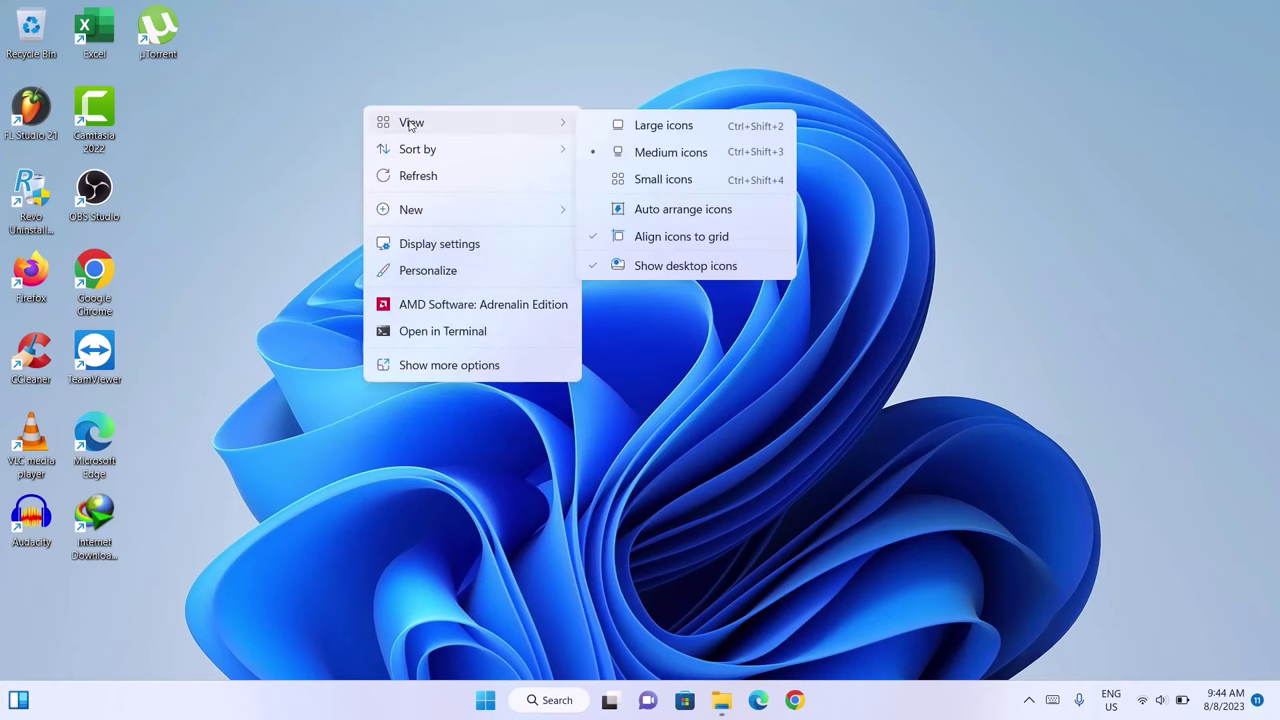
{"action": "left_click", "coordinate": [608, 271]}
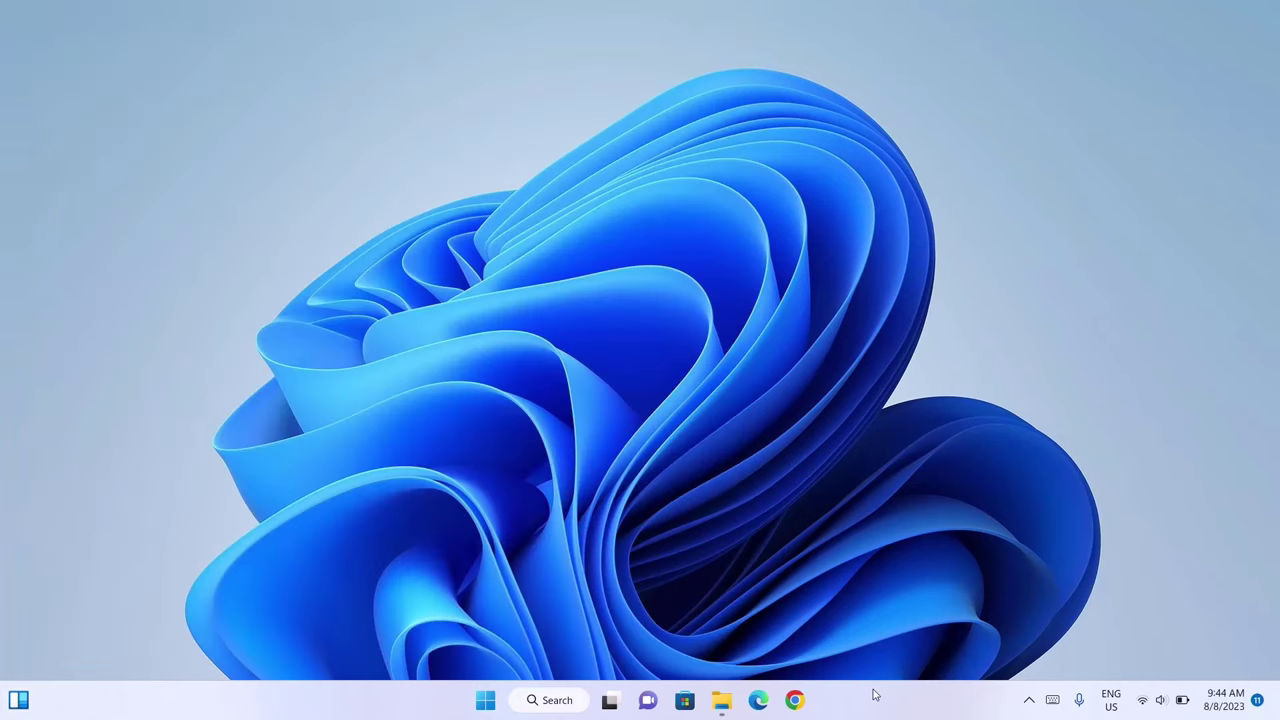
Turn off the Task view, Widgets and Chat items and the Touch keyboard tray icon in the taskbar settings, then close Settings.
{"action": "right_click", "coordinate": [764, 704]}
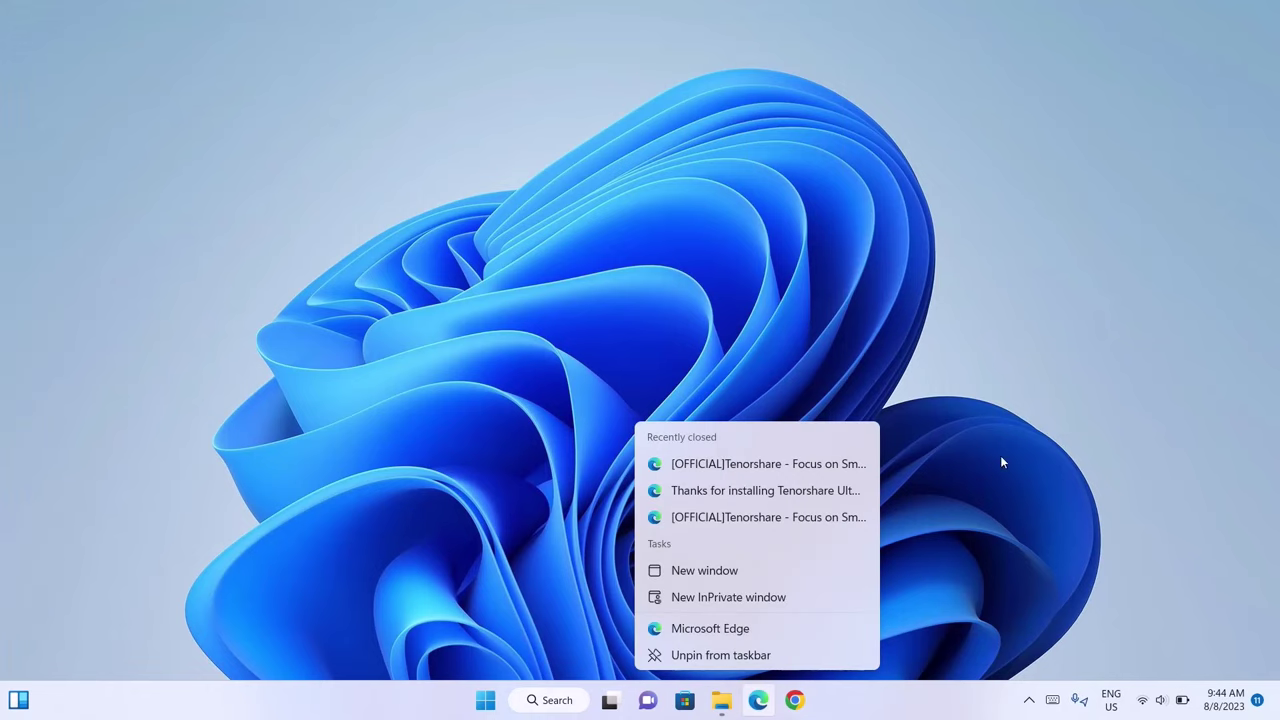
{"action": "left_click", "coordinate": [1018, 423]}
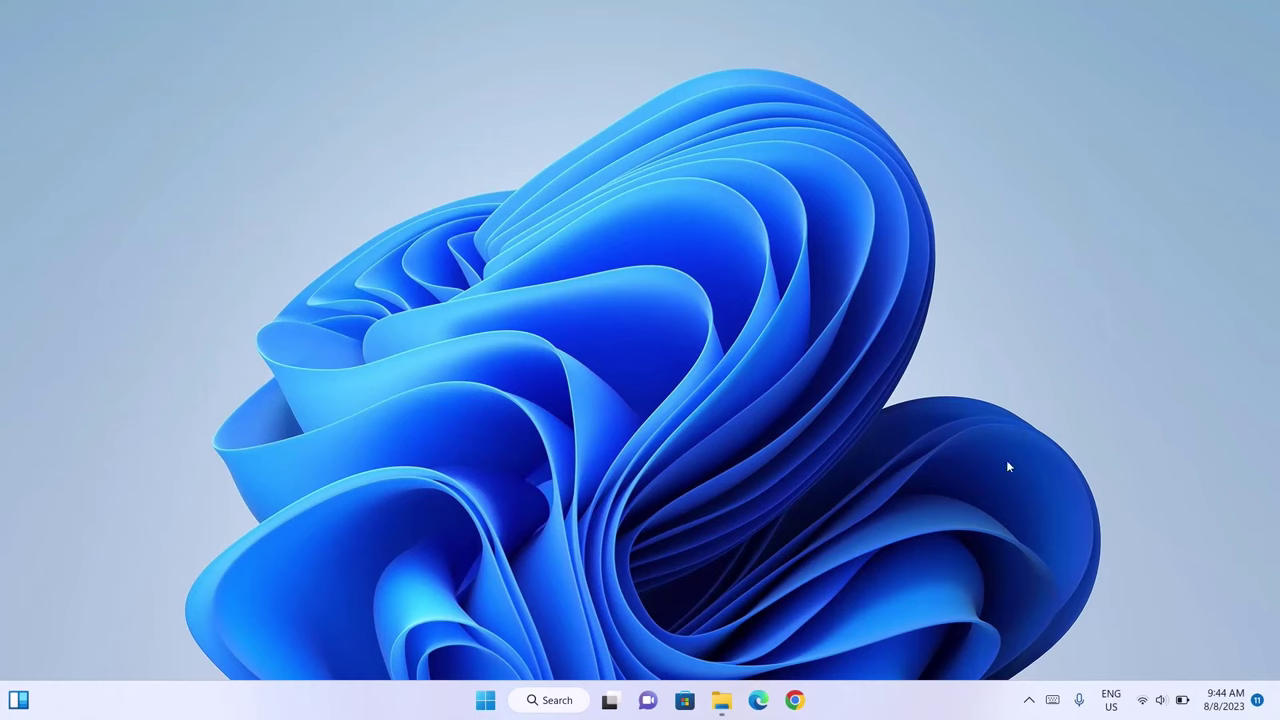
{"action": "right_click", "coordinate": [913, 698]}
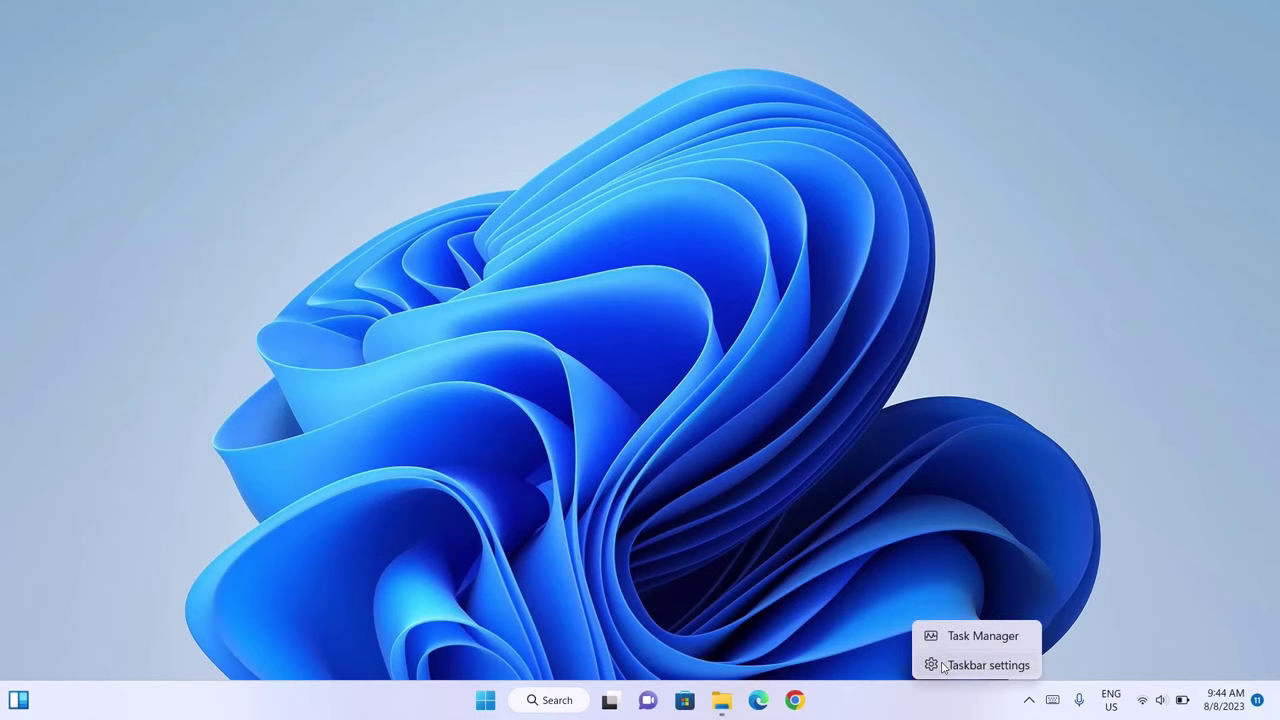
{"action": "left_click", "coordinate": [942, 667]}
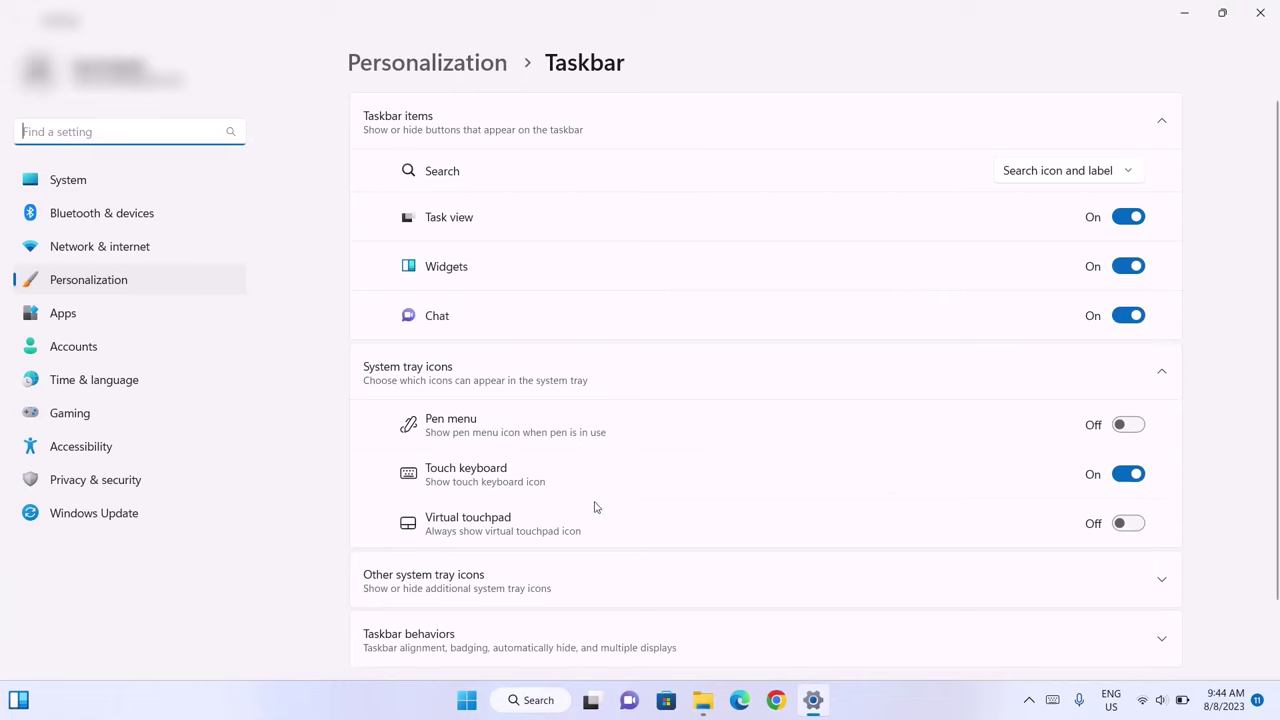
{"action": "left_click", "coordinate": [1127, 221]}
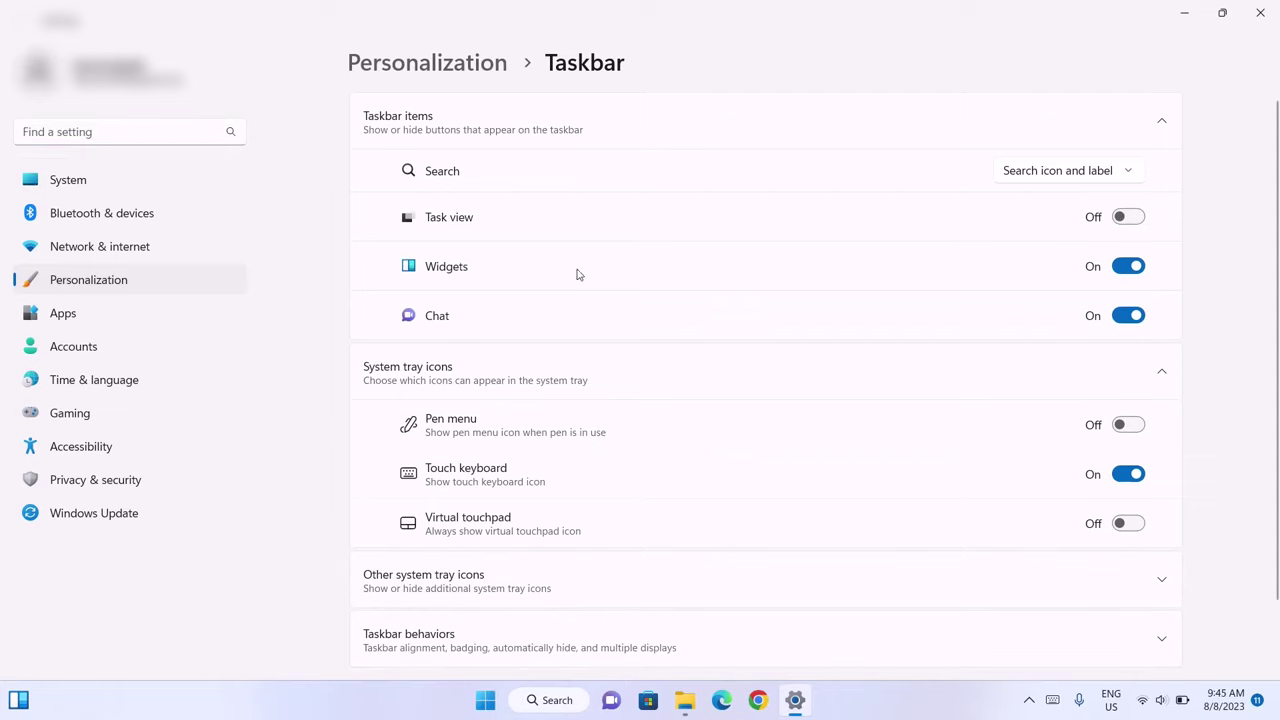
{"action": "left_click", "coordinate": [1122, 268]}
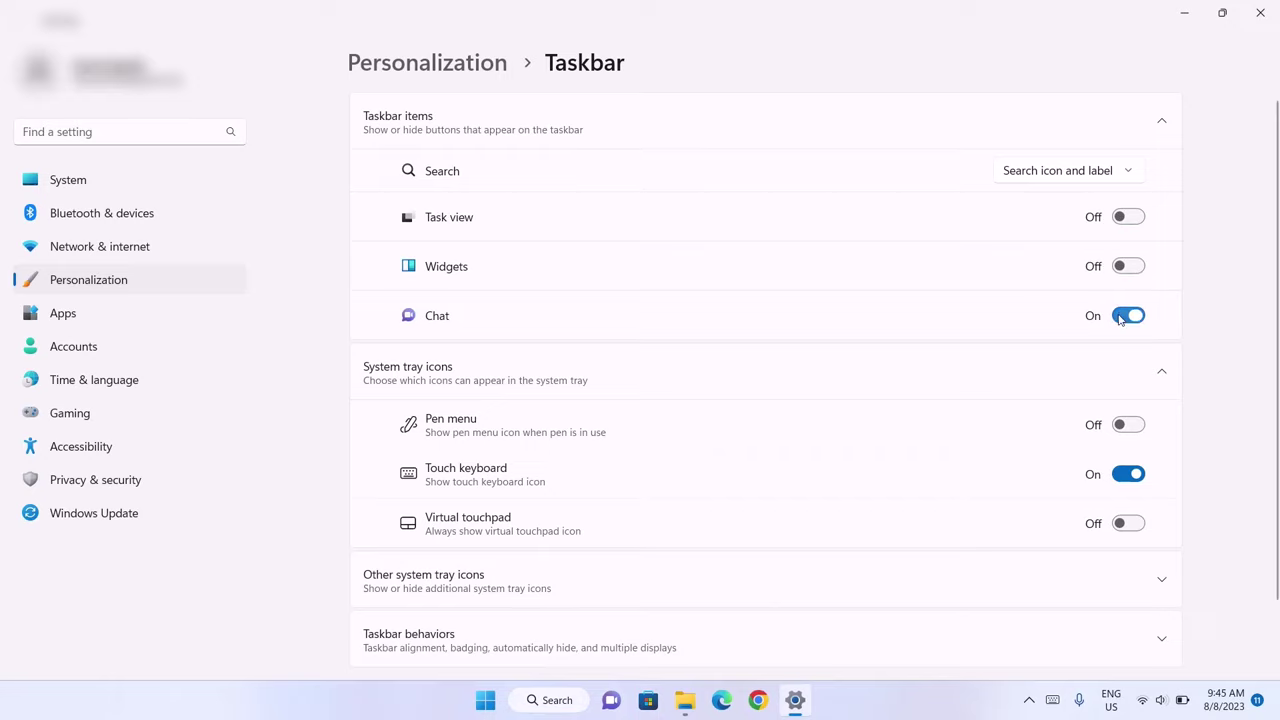
{"action": "left_click", "coordinate": [1121, 318]}
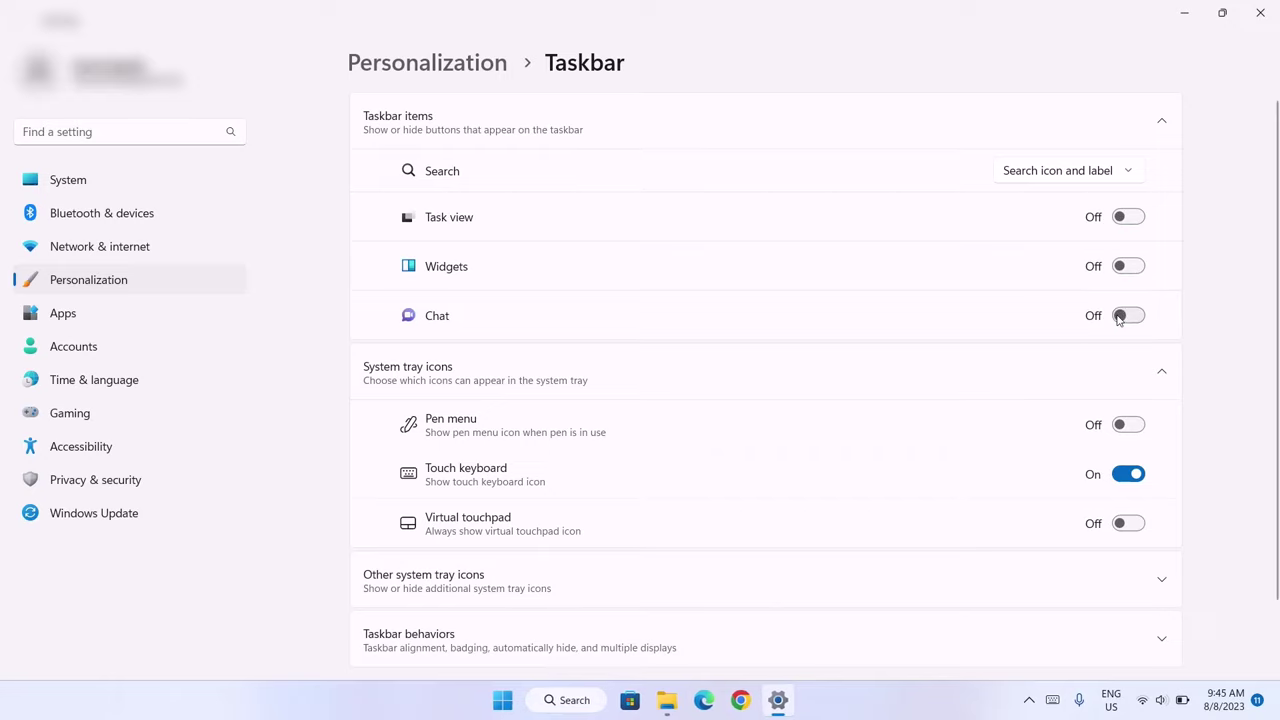
{"action": "left_click", "coordinate": [1121, 476]}
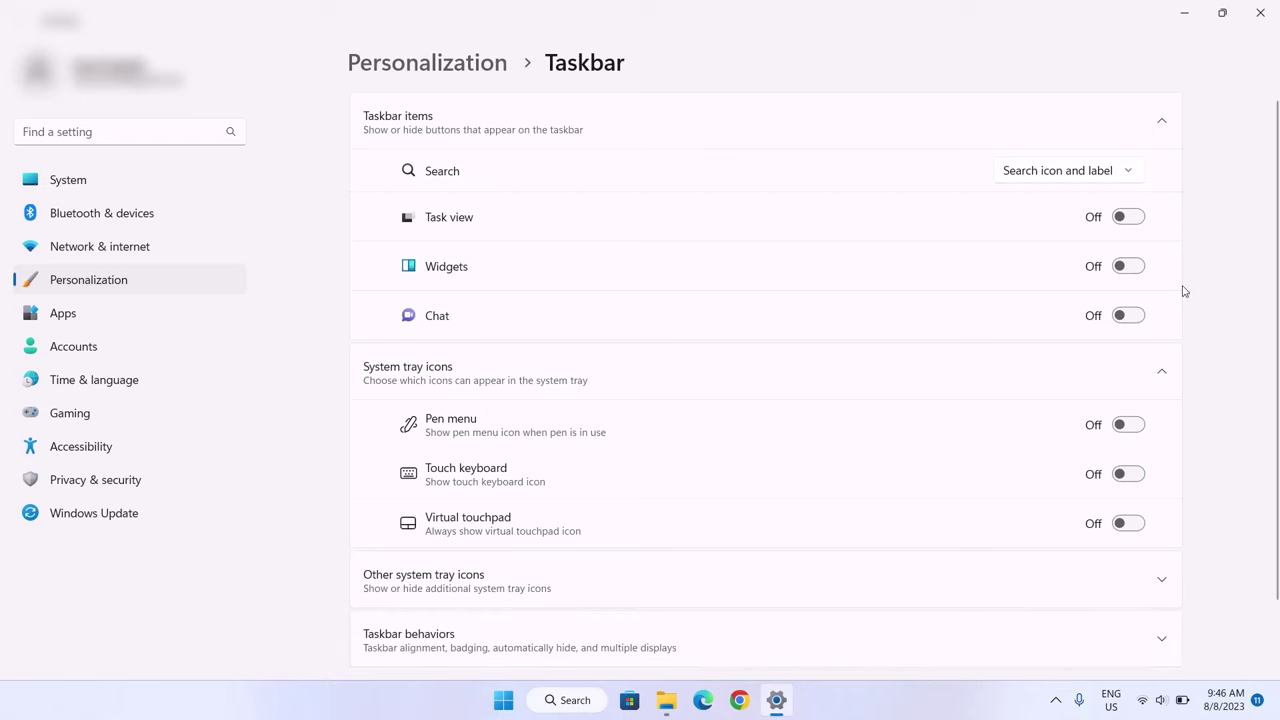
{"action": "left_click", "coordinate": [1260, 12]}
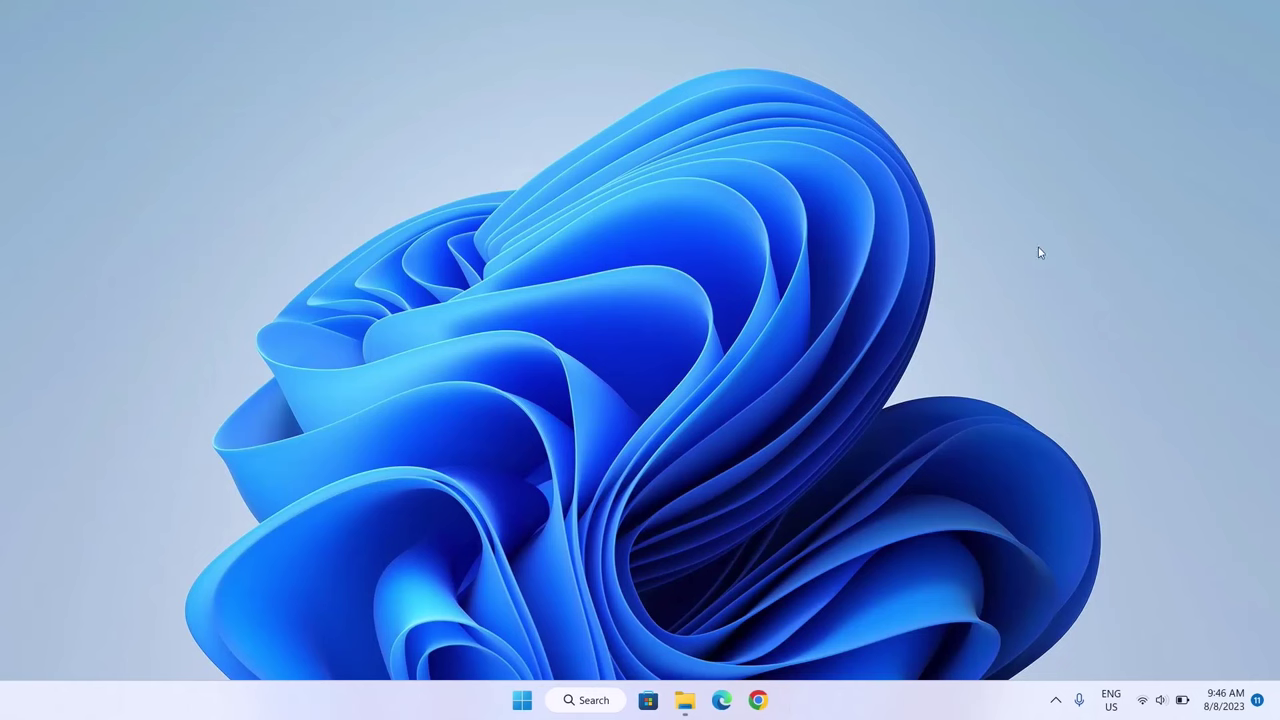
Set the personalization colour mode to Custom with the default Windows mode Dark, and close Settings.
{"action": "right_click", "coordinate": [1008, 172]}
{"action": "left_click", "coordinate": [1081, 339]}
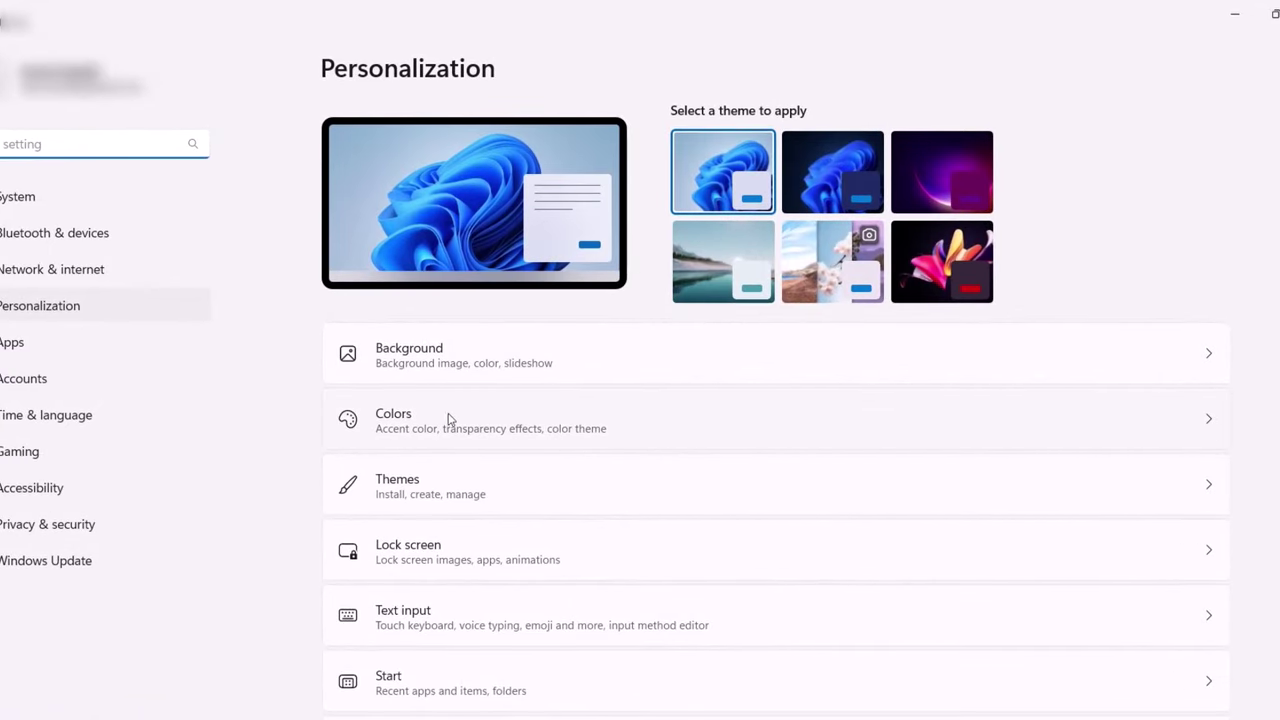
{"action": "left_click", "coordinate": [1175, 422]}
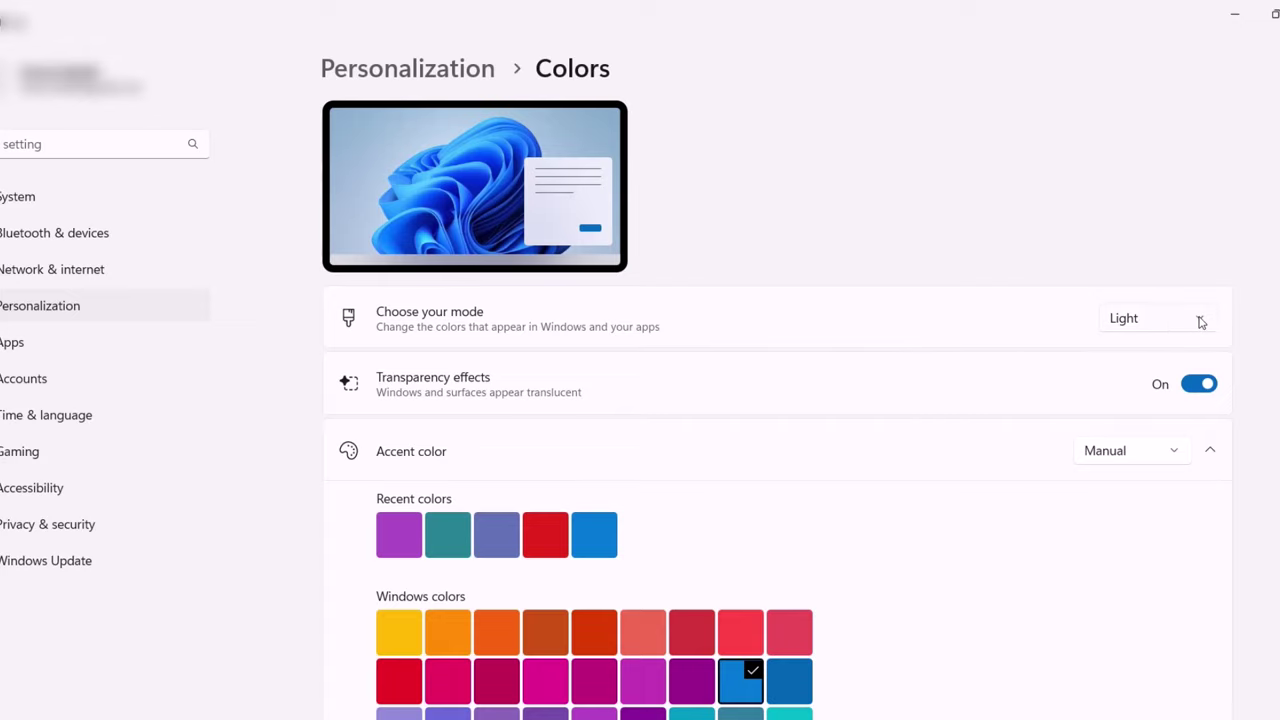
{"action": "left_click", "coordinate": [1200, 320]}
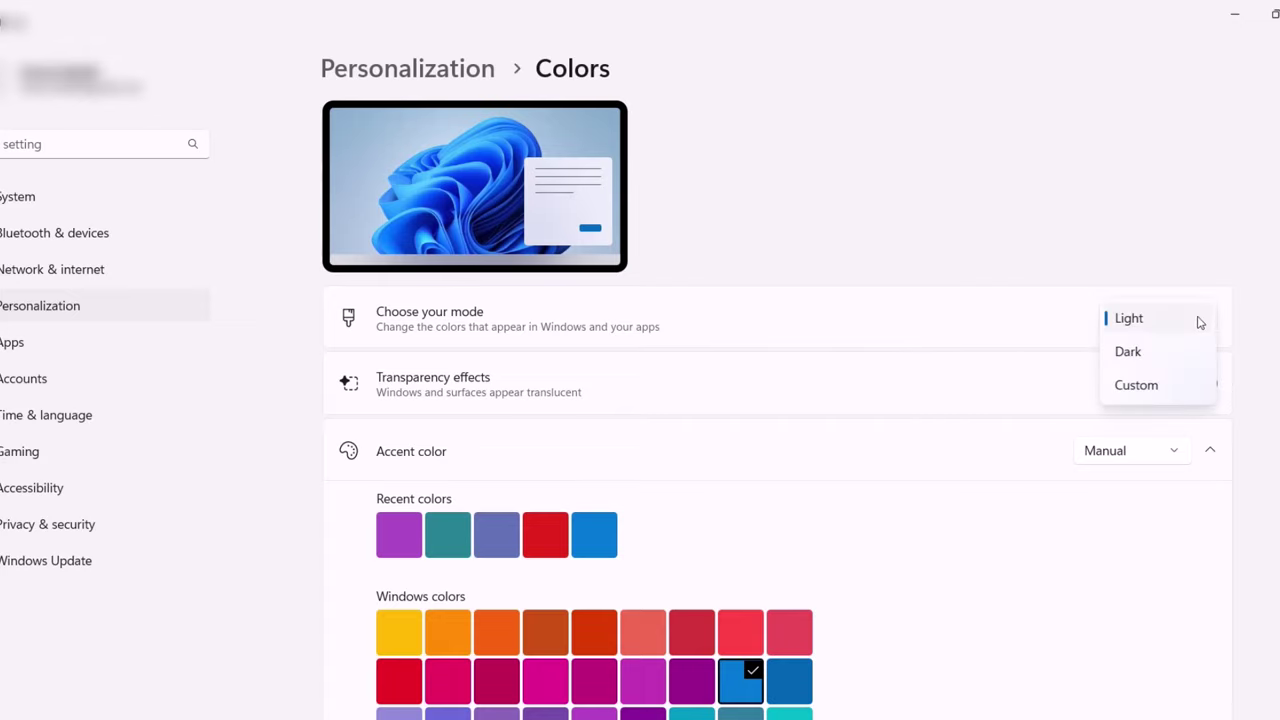
{"action": "left_click", "coordinate": [1158, 390]}
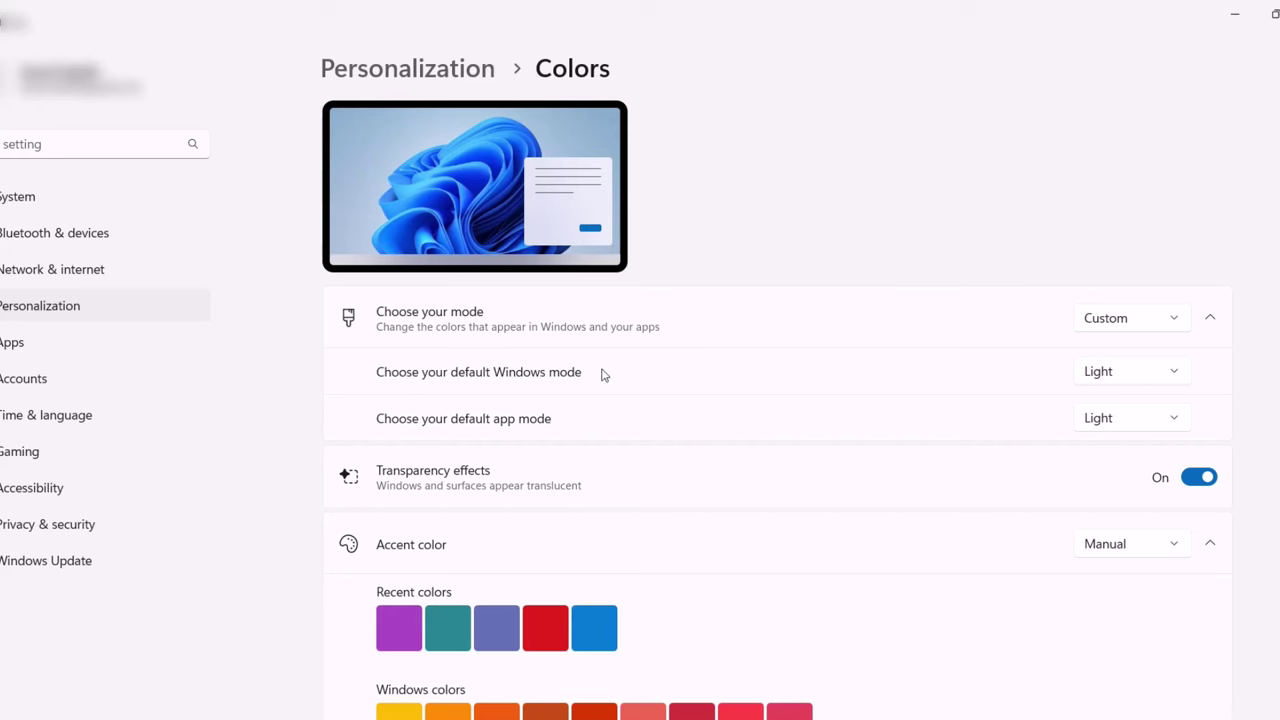
{"action": "left_click", "coordinate": [1180, 380]}
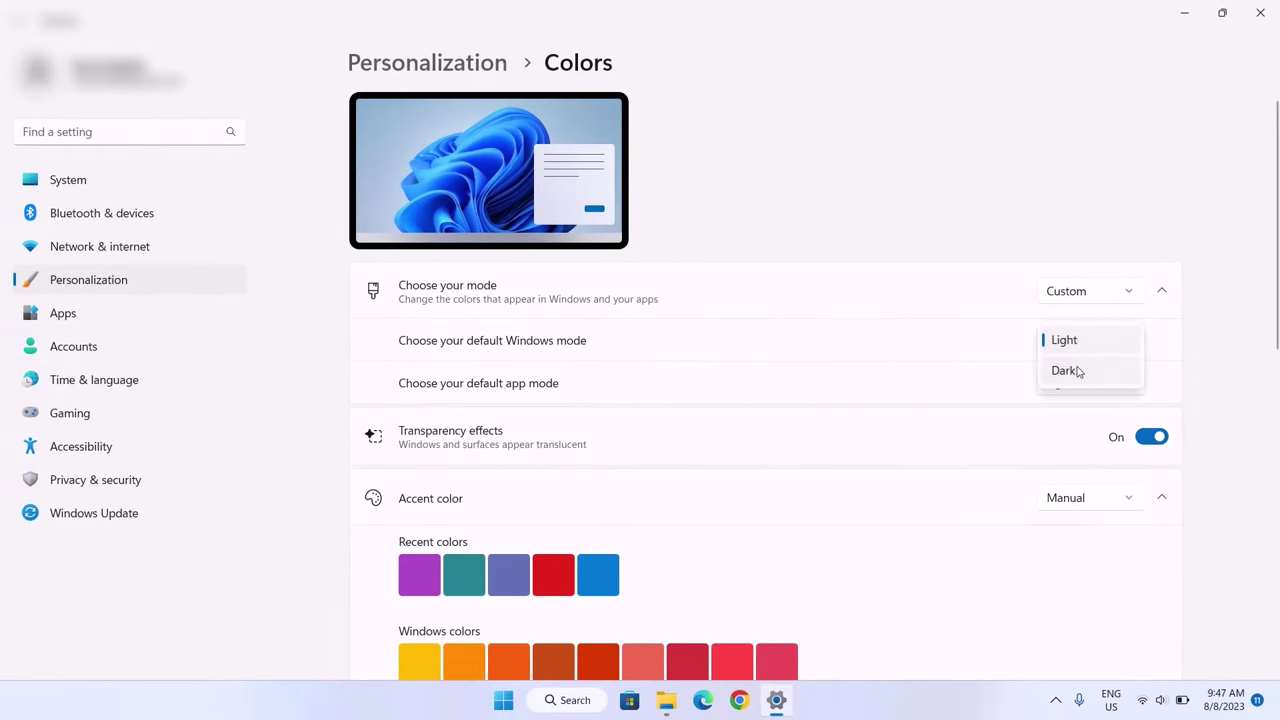
{"action": "left_click", "coordinate": [1103, 403]}
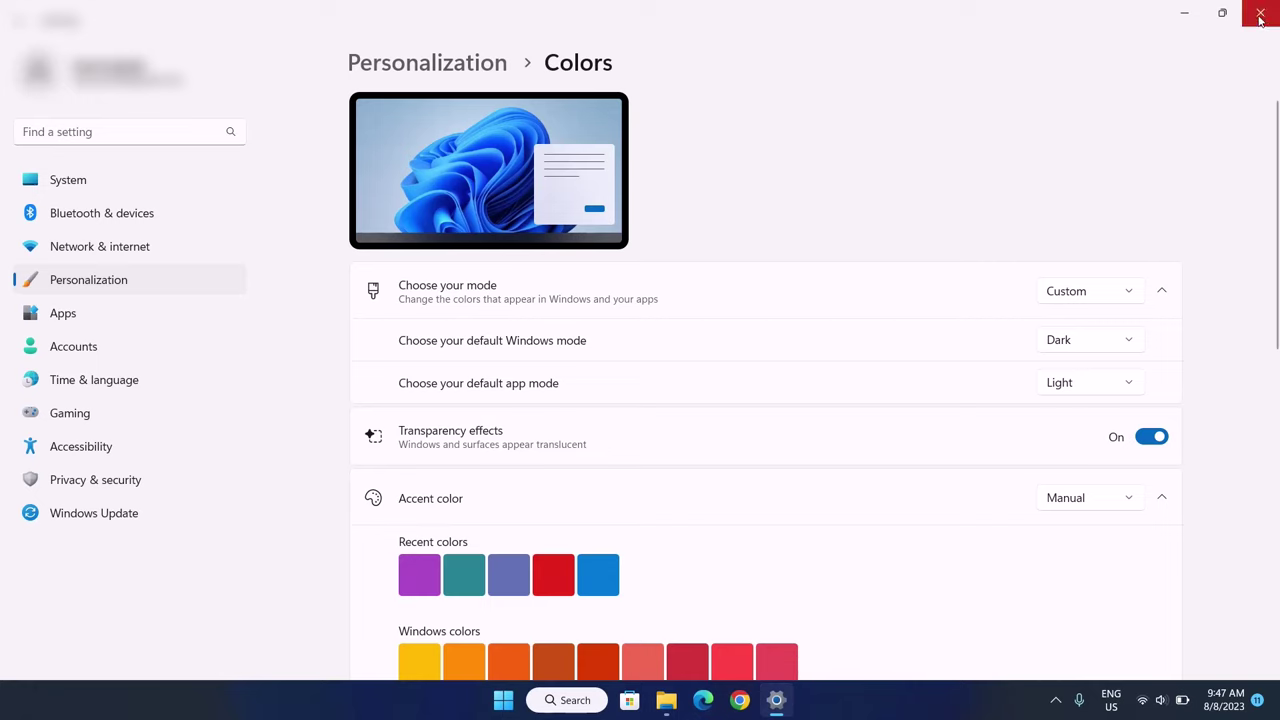
{"action": "left_click", "coordinate": [1260, 14]}
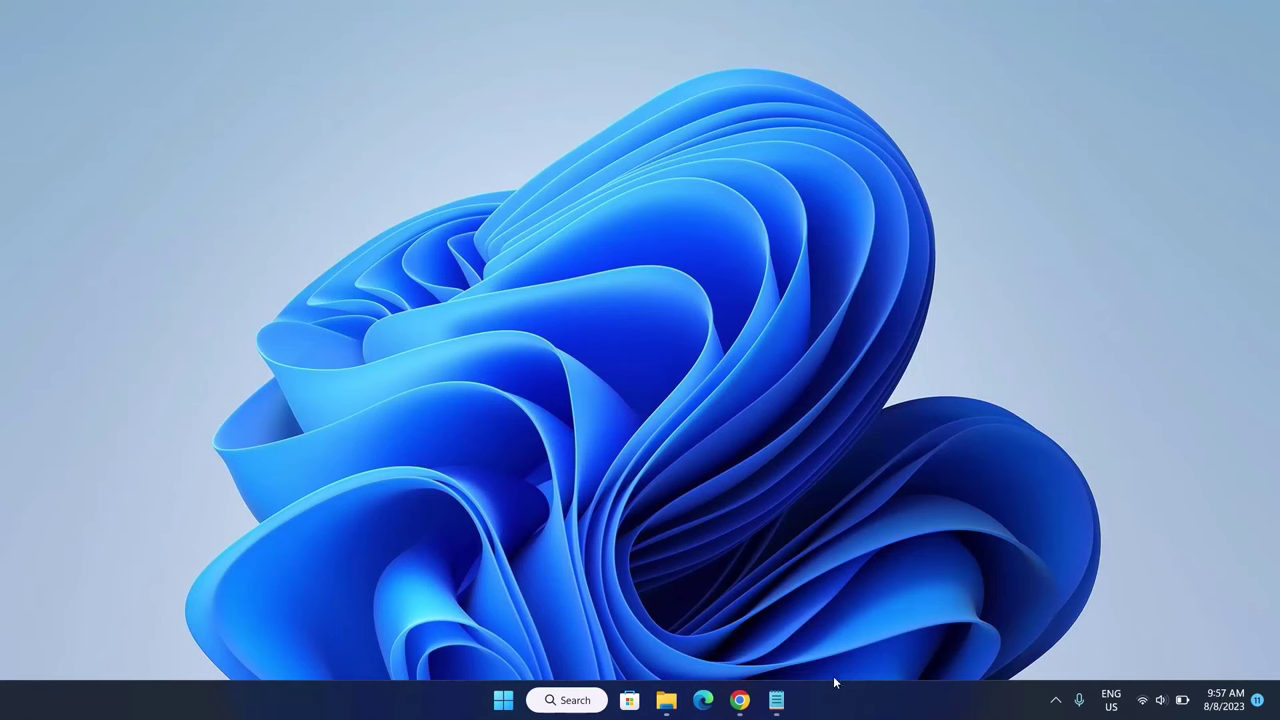
Search the Microsoft Store for "roundedtb" and install the RoundedTB app.
{"action": "left_click", "coordinate": [629, 700]}
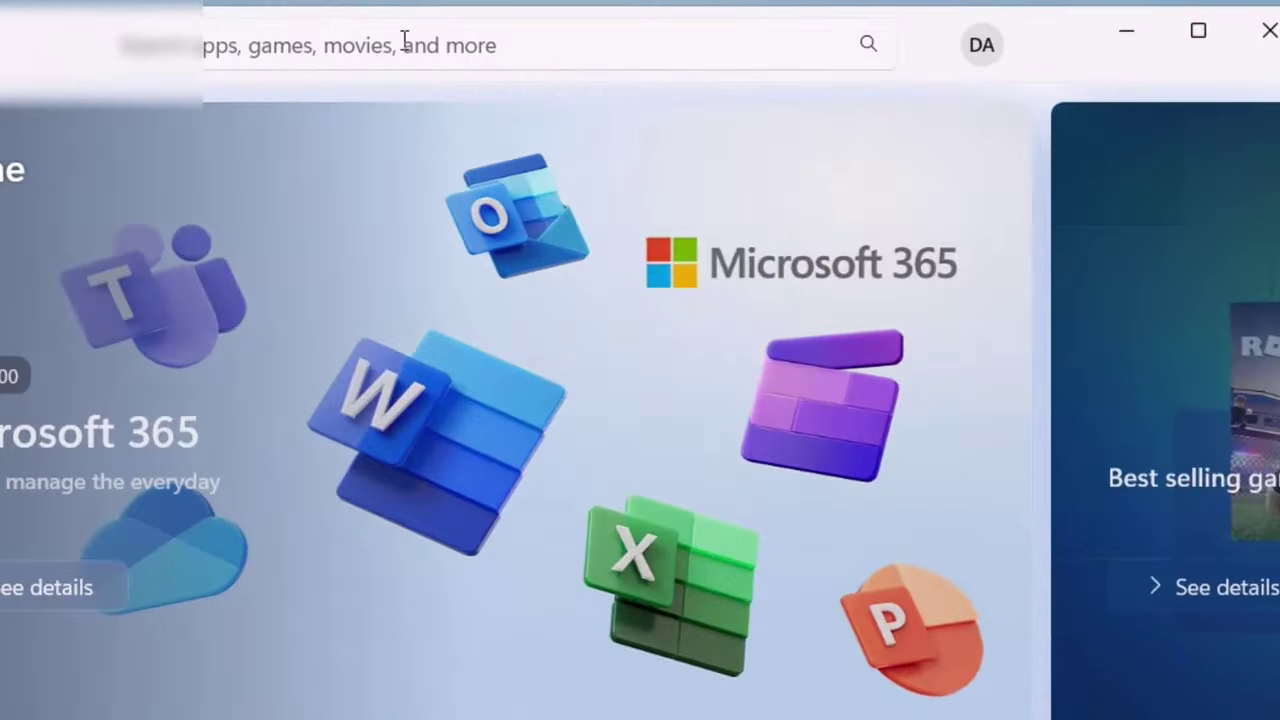
{"action": "left_click", "coordinate": [402, 42]}
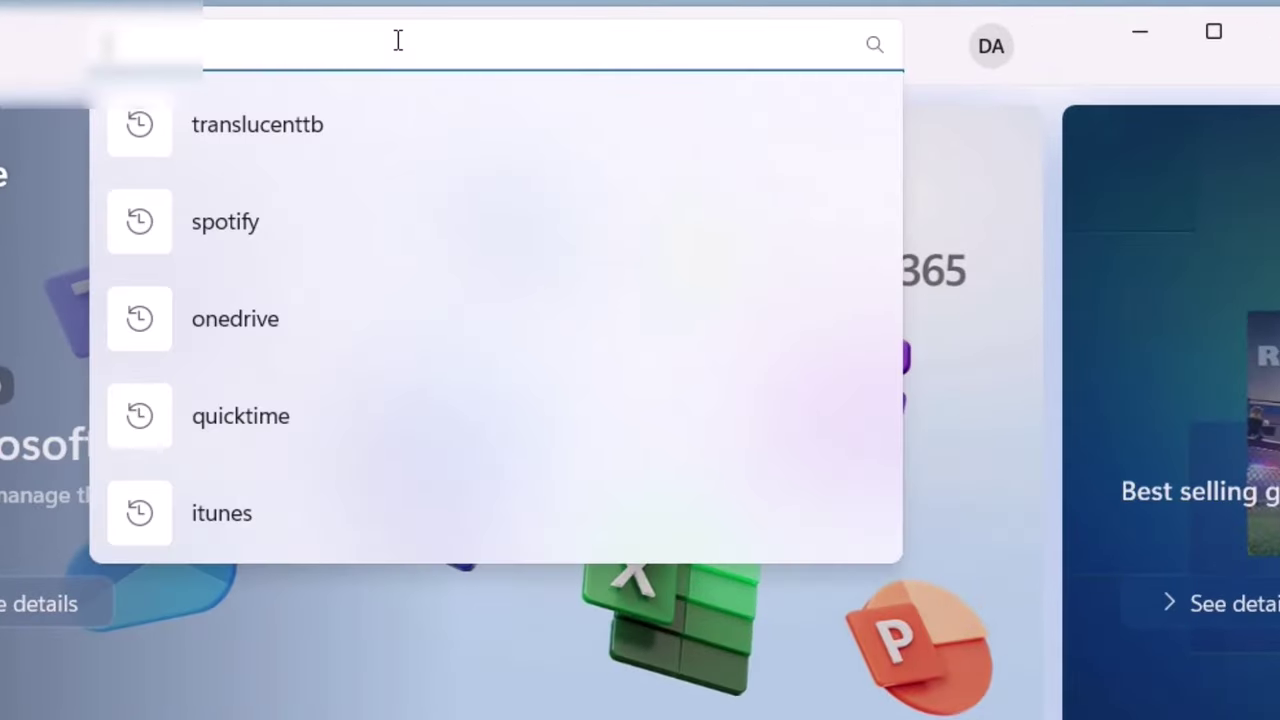
{"action": "type", "text": "roundedtb"}
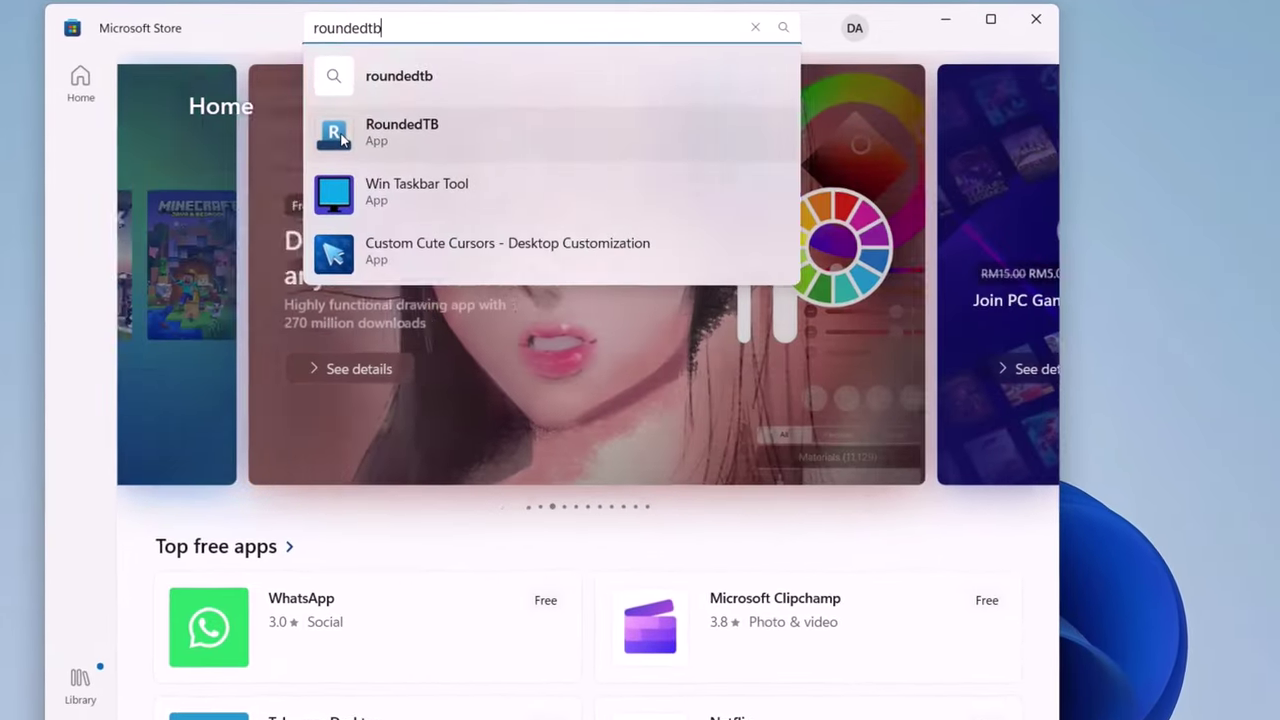
{"action": "left_click", "coordinate": [387, 118]}
{"action": "left_click", "coordinate": [927, 108]}
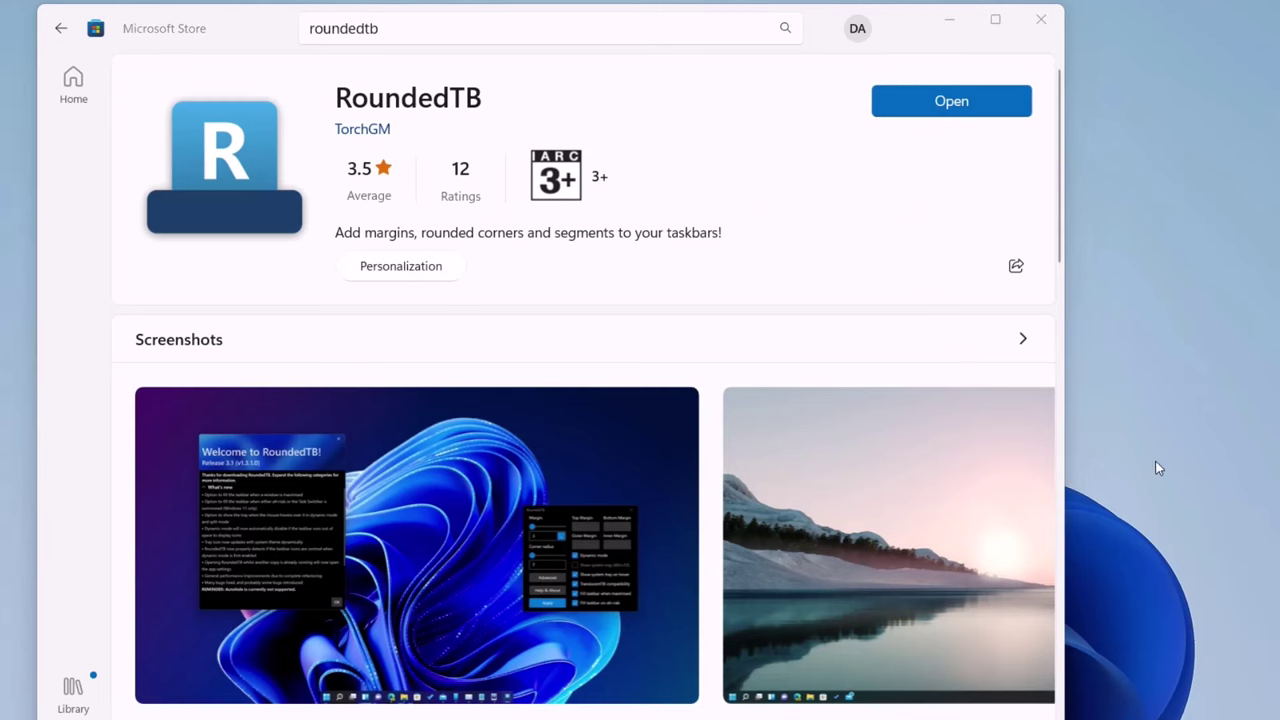
Launch RoundedTB, dismiss its welcome message and move its settings window to the upper middle of the desktop.
{"action": "left_click", "coordinate": [925, 108]}
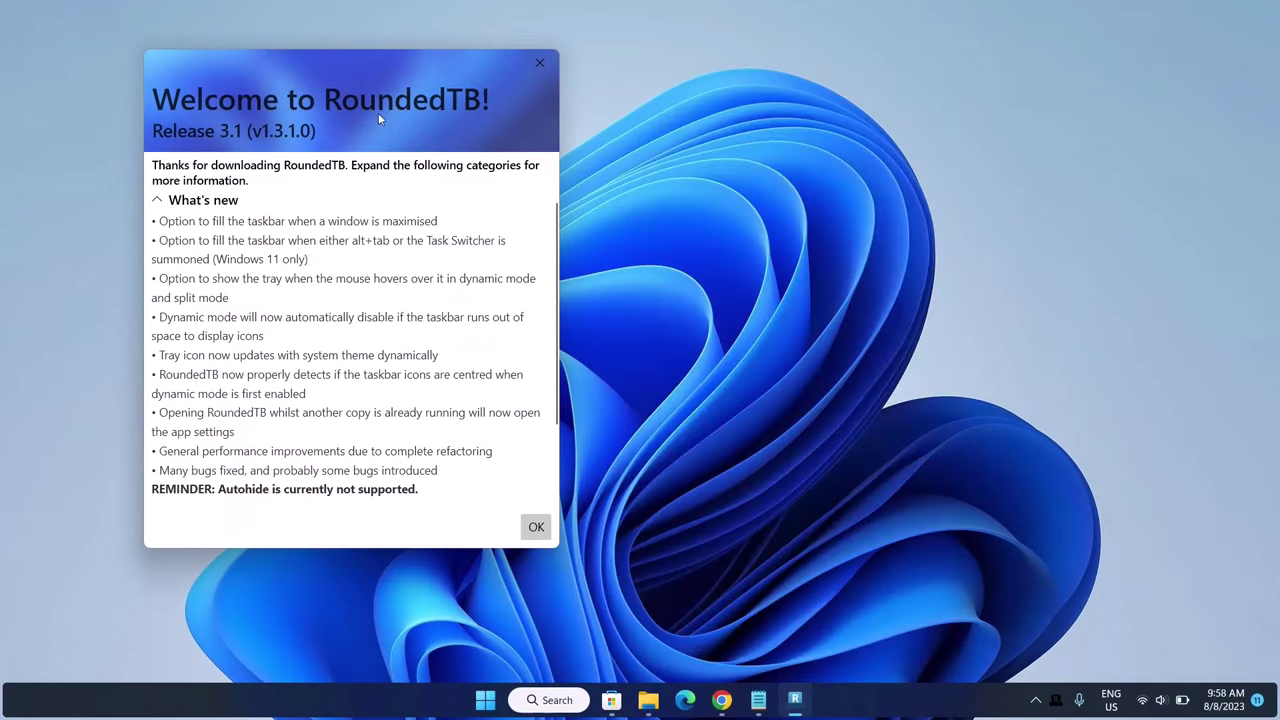
{"action": "left_click", "coordinate": [536, 528]}
{"action": "left_click_drag", "start_coordinate": [100, 40], "coordinate": [634, 120]}
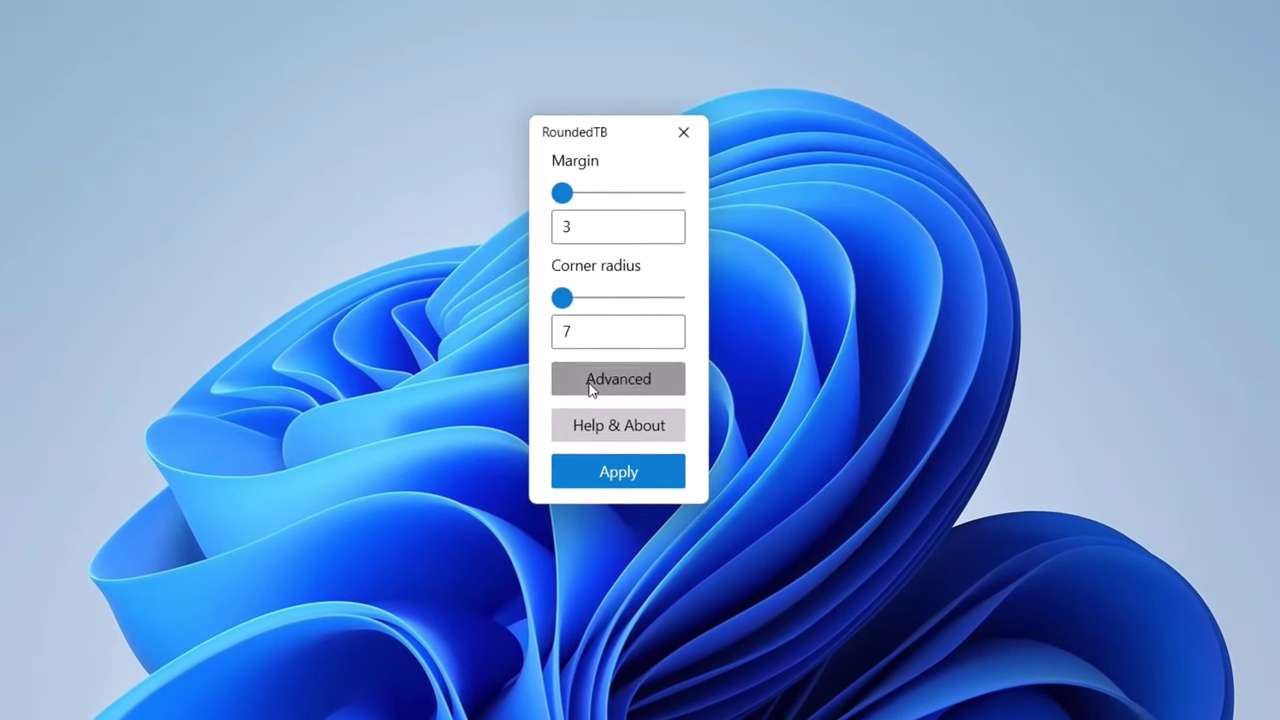
Enable Dynamic mode, Show system tray on hover, Fill taskbar when maximised and Fill taskbar on alt+tab in RoundedTB's advanced options.
{"action": "left_click", "coordinate": [590, 387]}
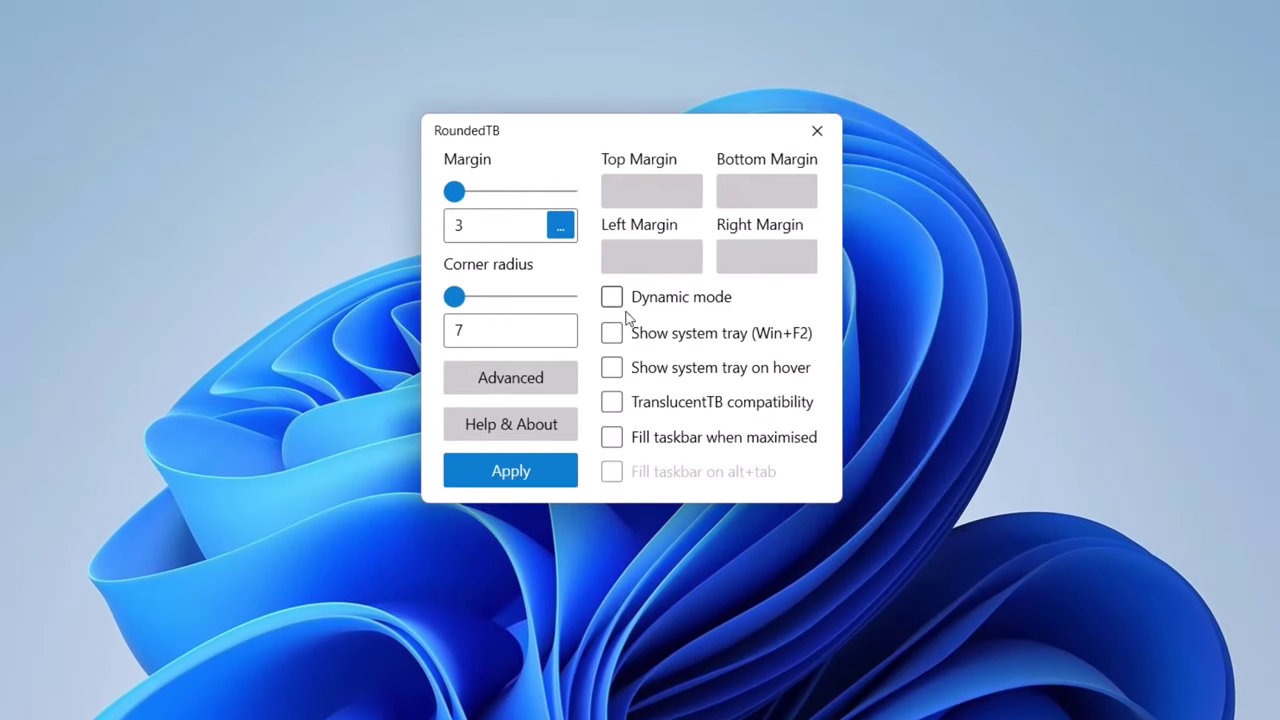
{"action": "left_click", "coordinate": [611, 297]}
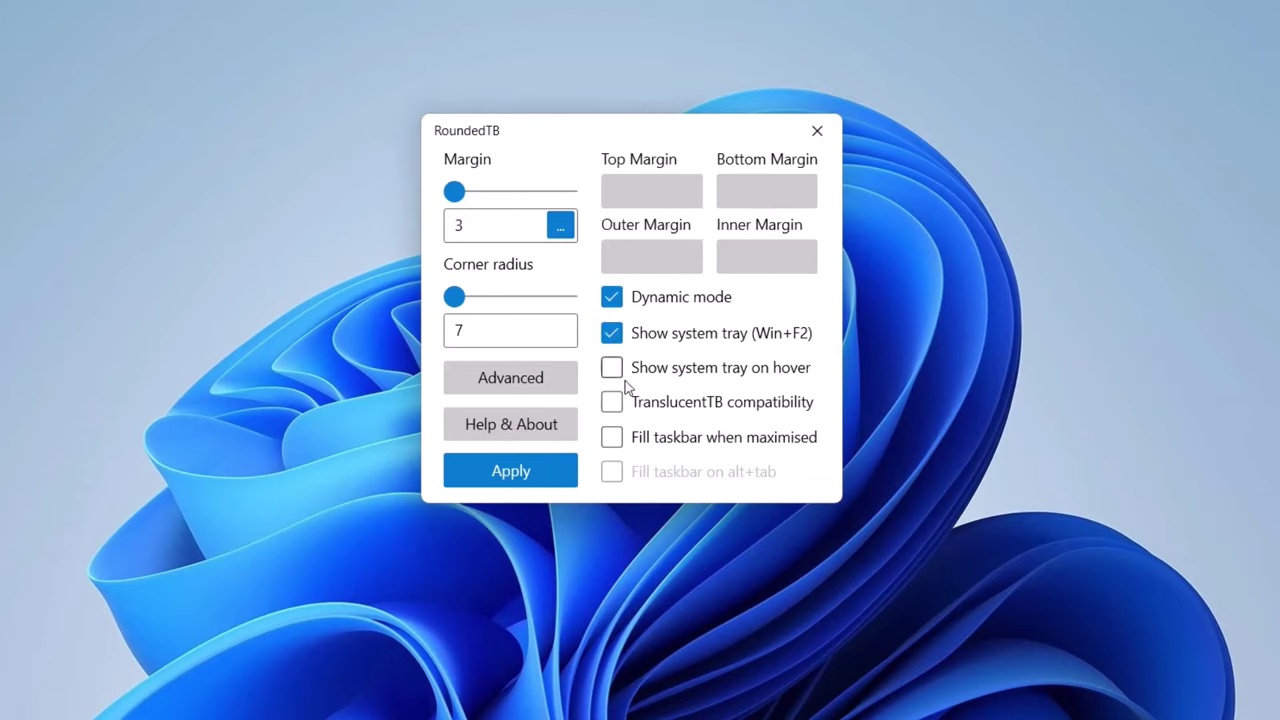
{"action": "left_click", "coordinate": [612, 368]}
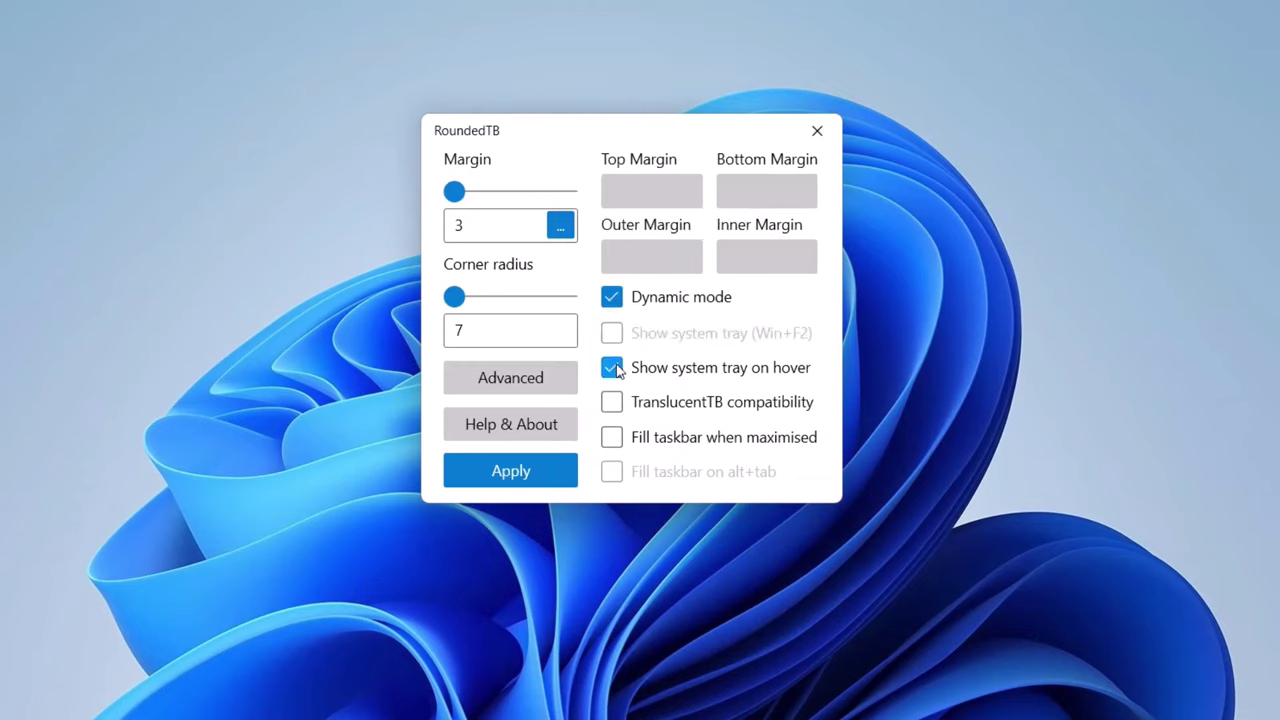
{"action": "left_click", "coordinate": [610, 438]}
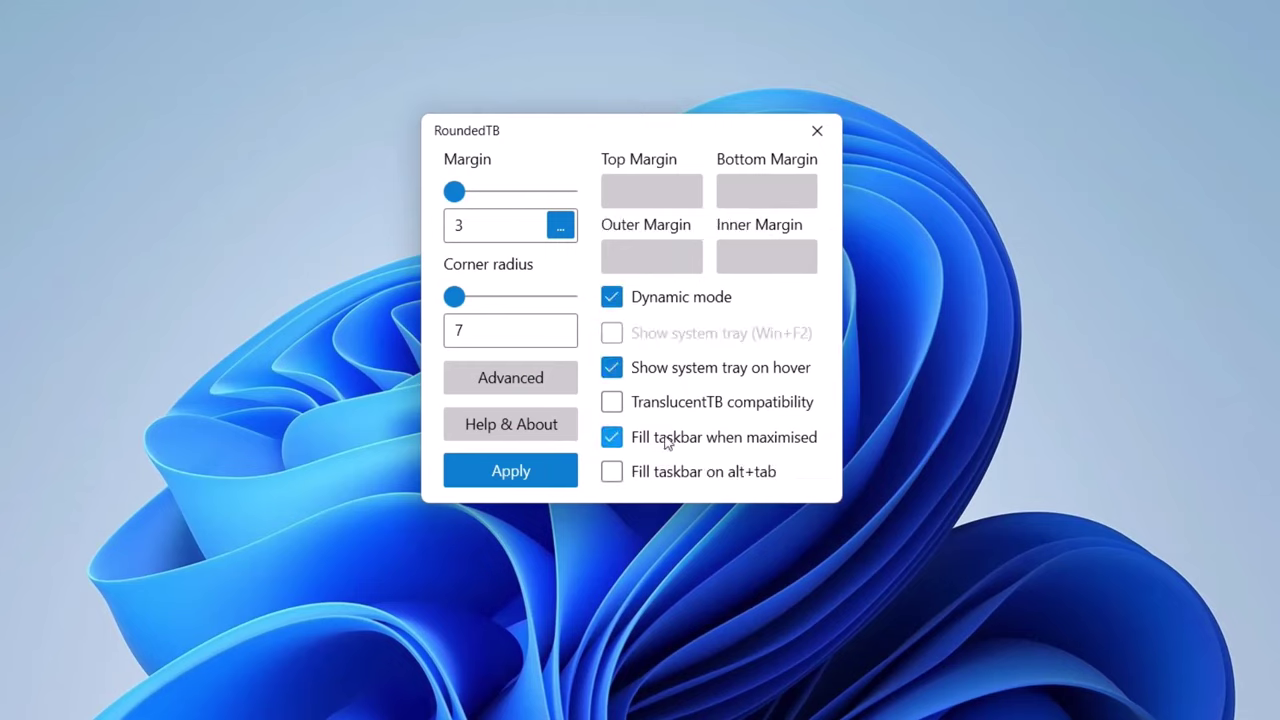
{"action": "left_click", "coordinate": [611, 475]}
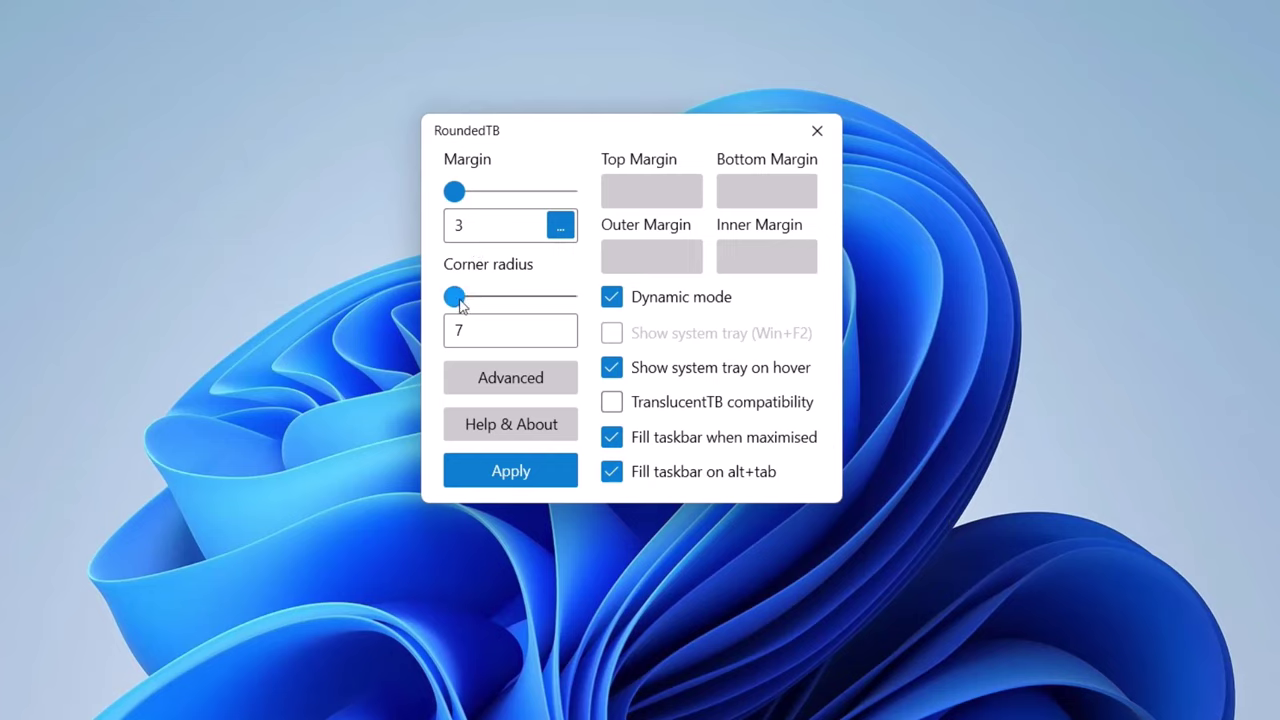
Set the taskbar's corner radius to 12, apply the RoundedTB settings and close its window.
{"action": "left_click_drag", "start_coordinate": [459, 302], "coordinate": [489, 303]}
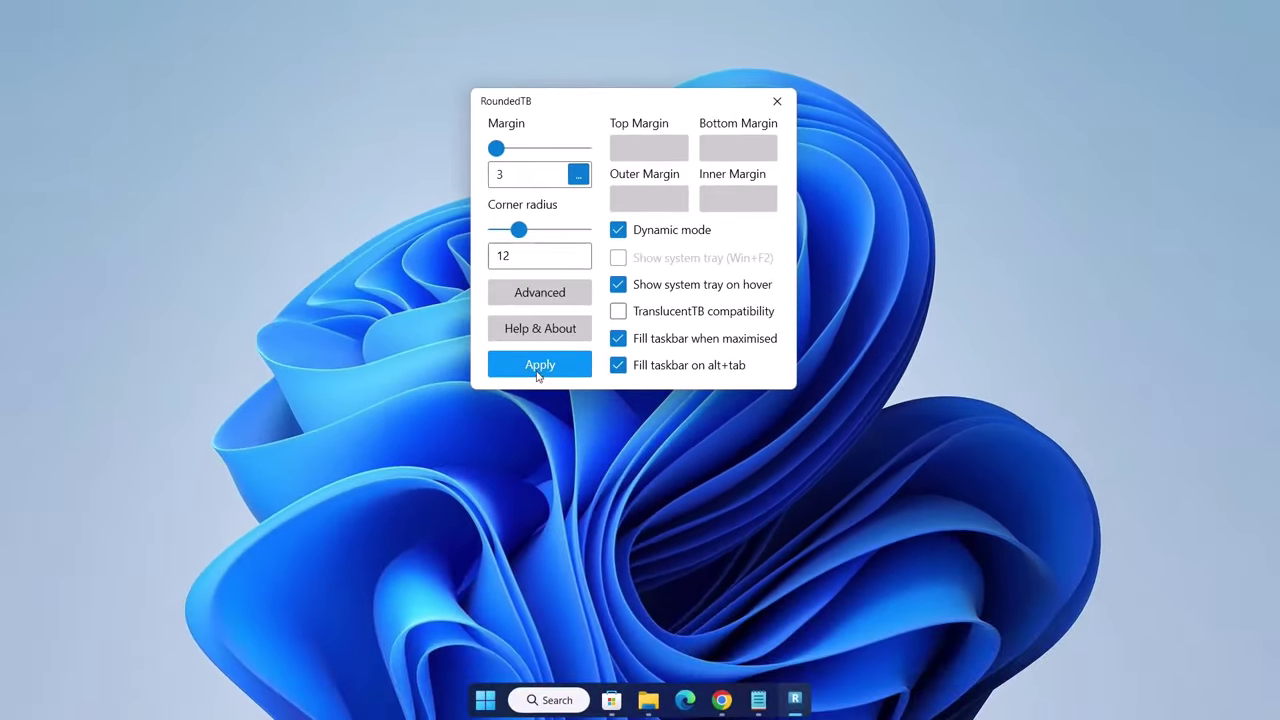
{"action": "left_click", "coordinate": [538, 366]}
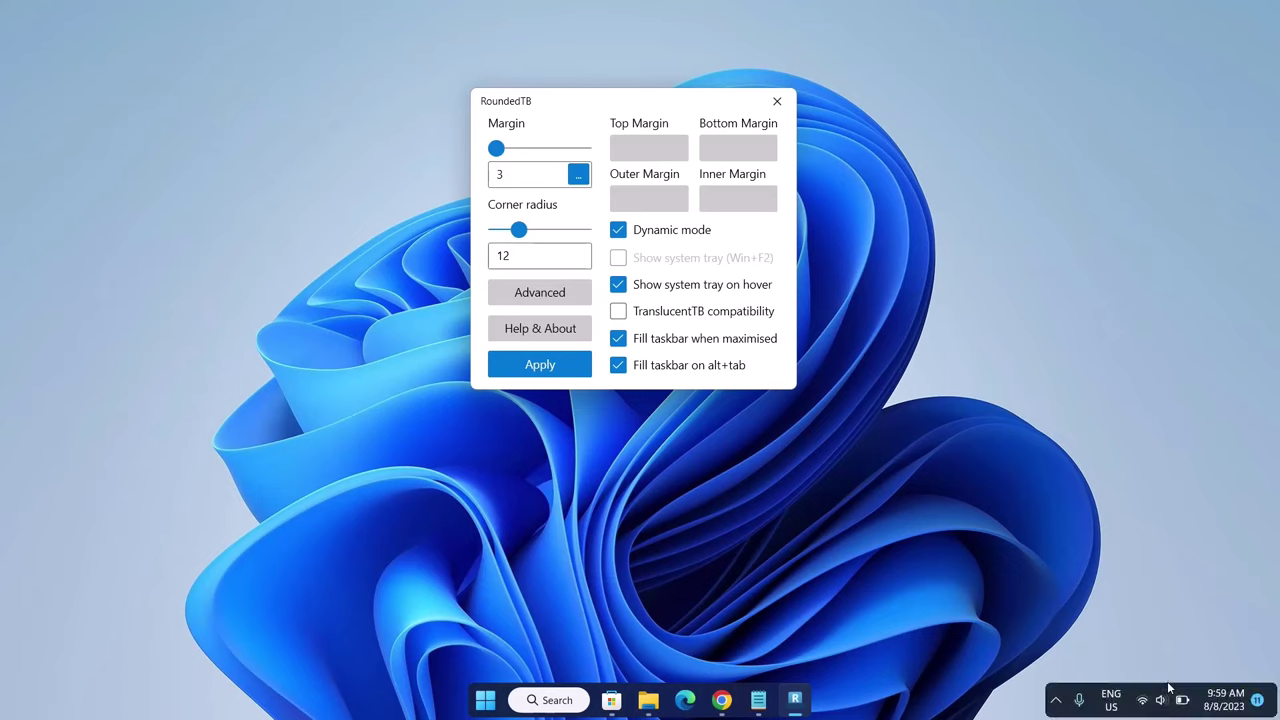
{"action": "mouse_move", "coordinate": [1065, 710]}
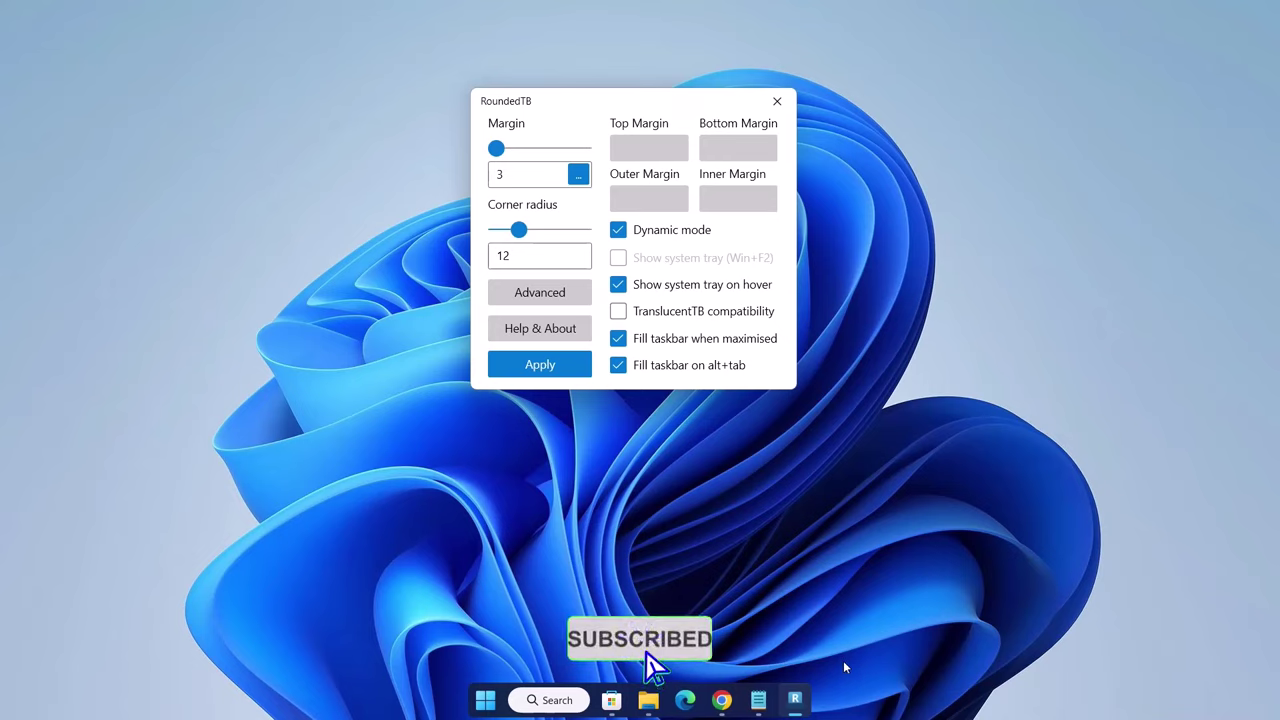
{"action": "left_click", "coordinate": [777, 101]}
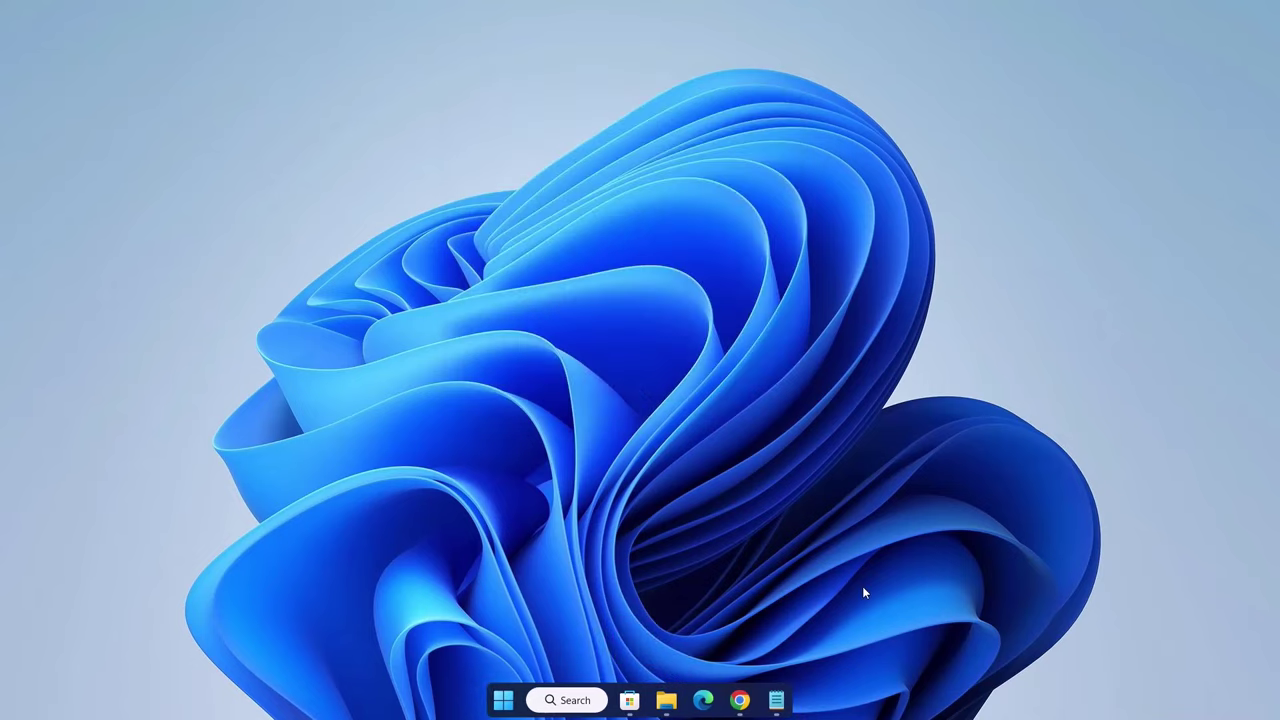
Download Mountain WP.jpg from the MEGA page in Chrome, set it as the desktop background from File Explorer and minimize the folder window.
{"action": "left_click", "coordinate": [740, 700]}
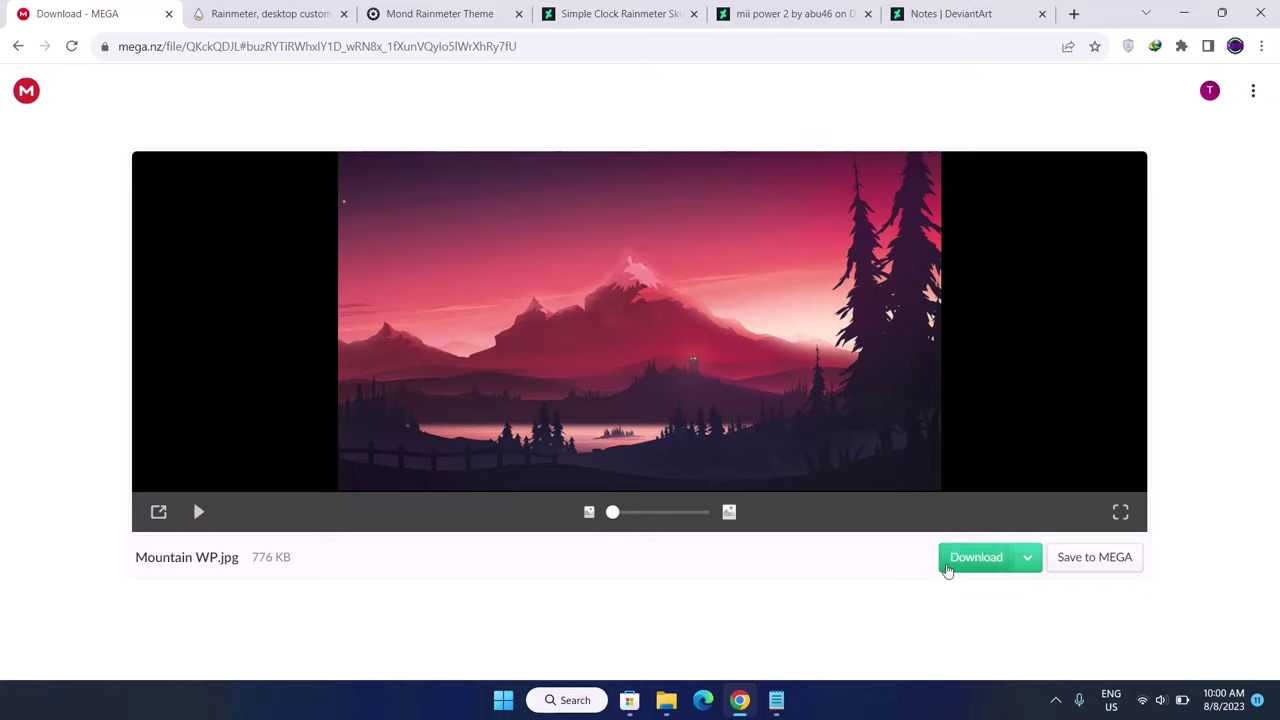
{"action": "left_click", "coordinate": [964, 566]}
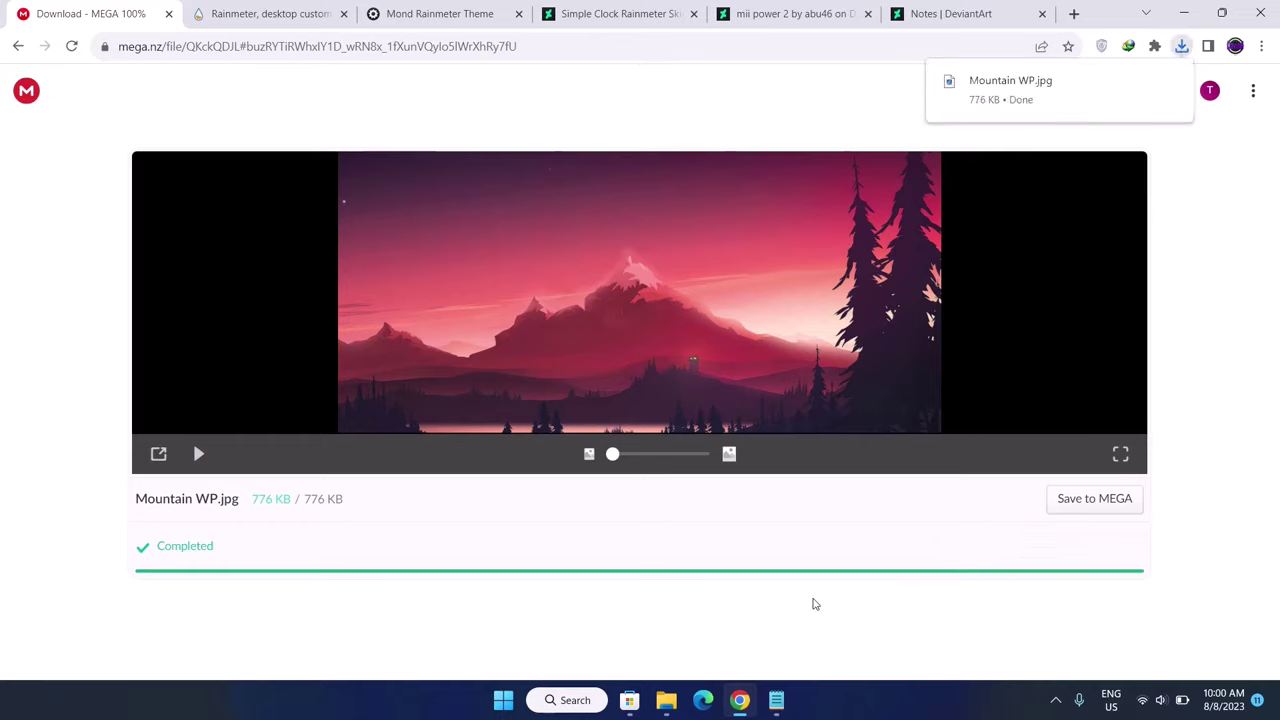
{"action": "left_click", "coordinate": [667, 704]}
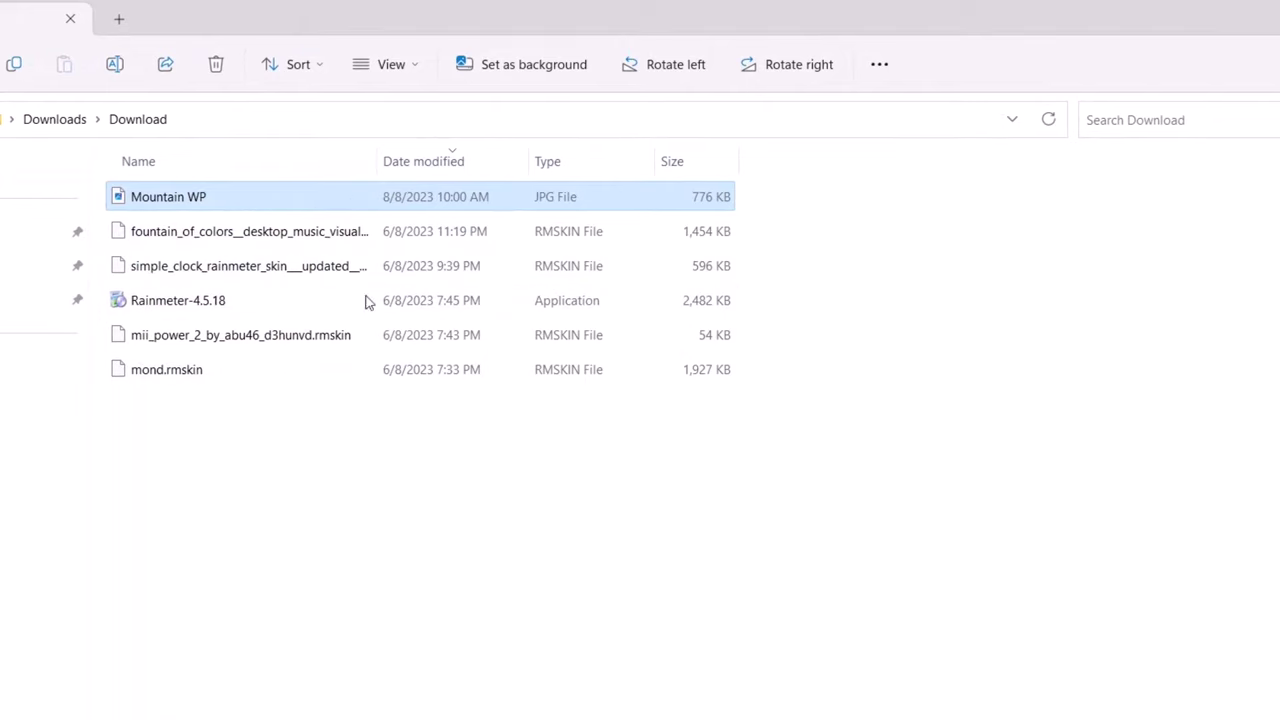
{"action": "right_click", "coordinate": [222, 200]}
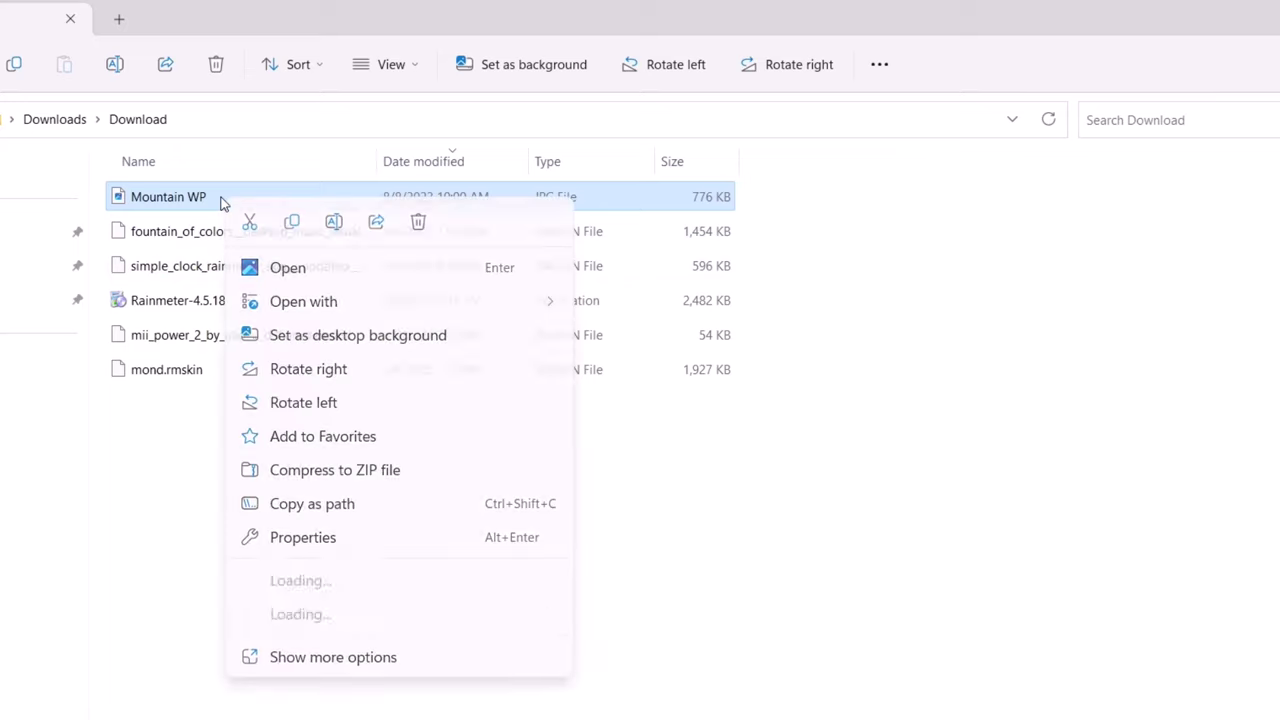
{"action": "left_click", "coordinate": [325, 337]}
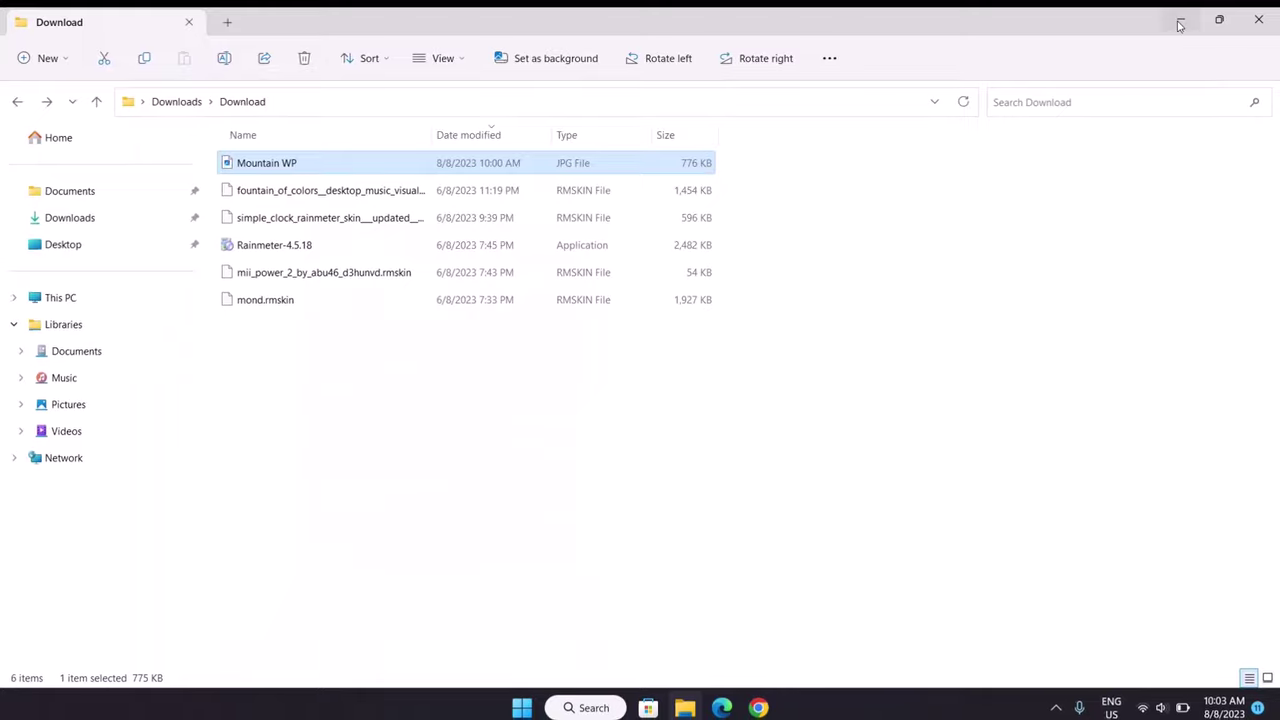
{"action": "left_click", "coordinate": [1180, 22]}
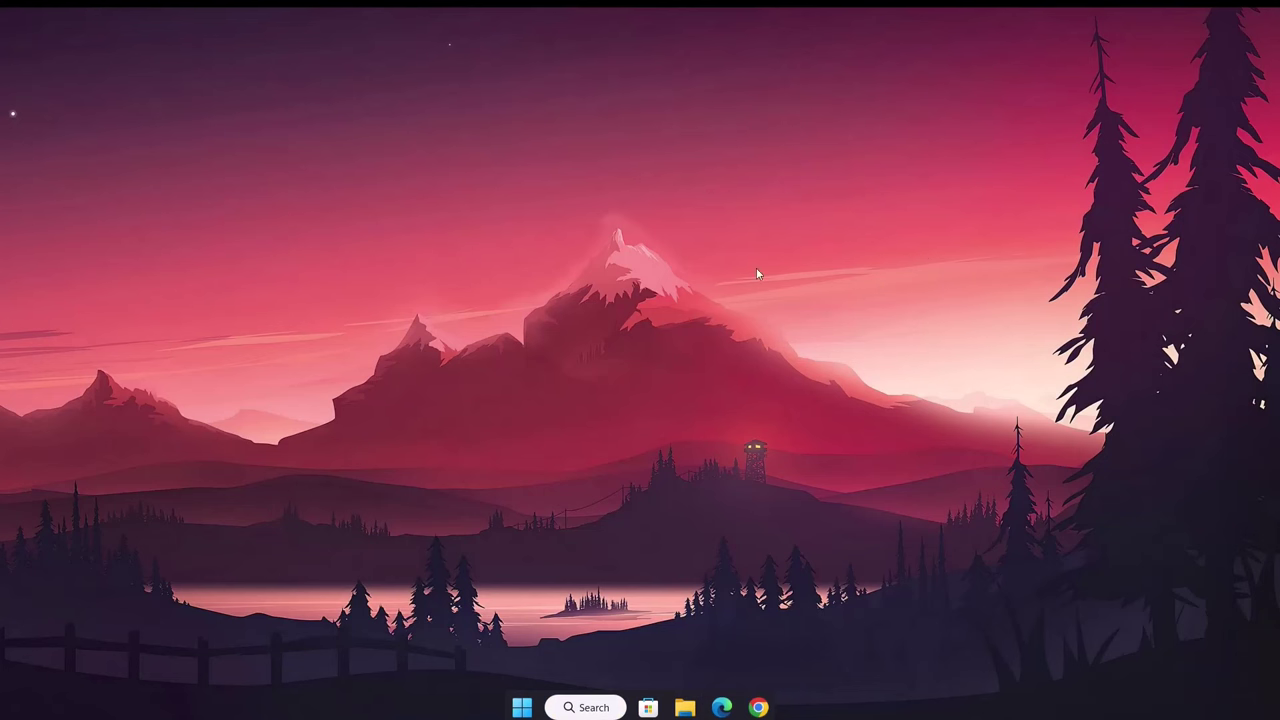
View the Rainmeter download page in Chrome and run the Rainmeter-4.5.18 installer as administrator from the Download folder.
{"action": "left_click", "coordinate": [759, 707]}
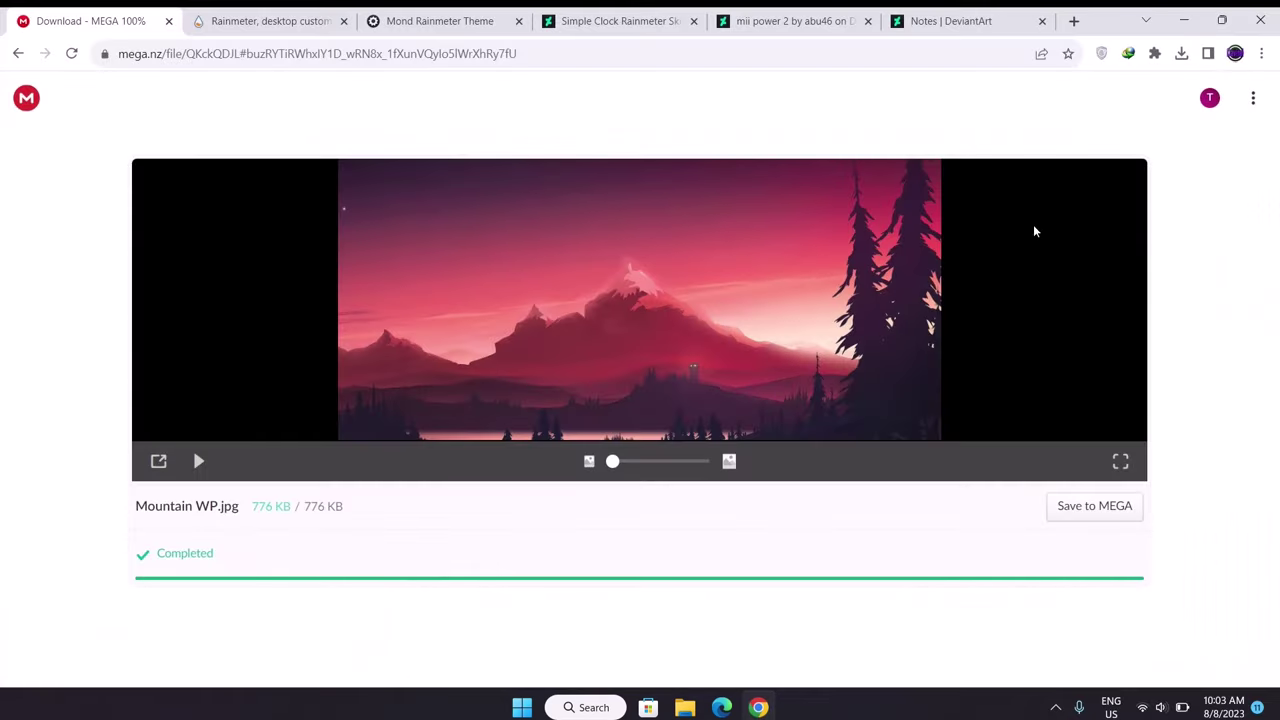
{"action": "left_click", "coordinate": [236, 22]}
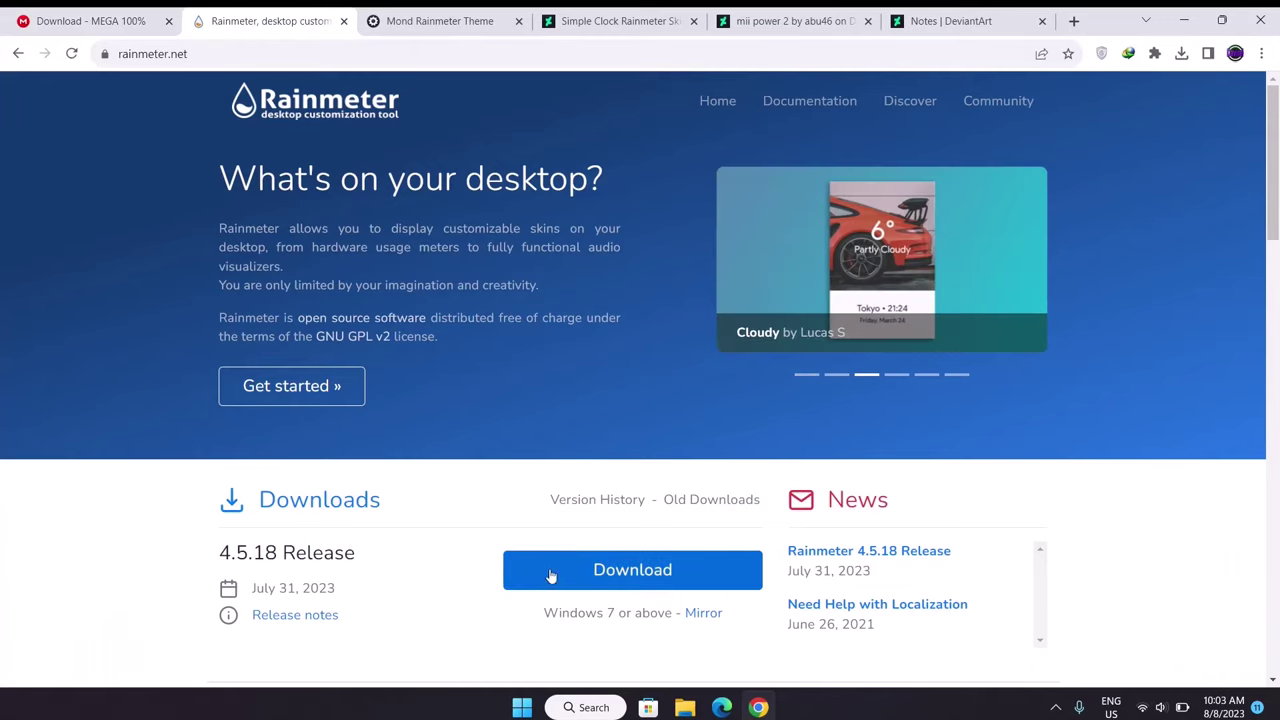
{"action": "left_click", "coordinate": [685, 707]}
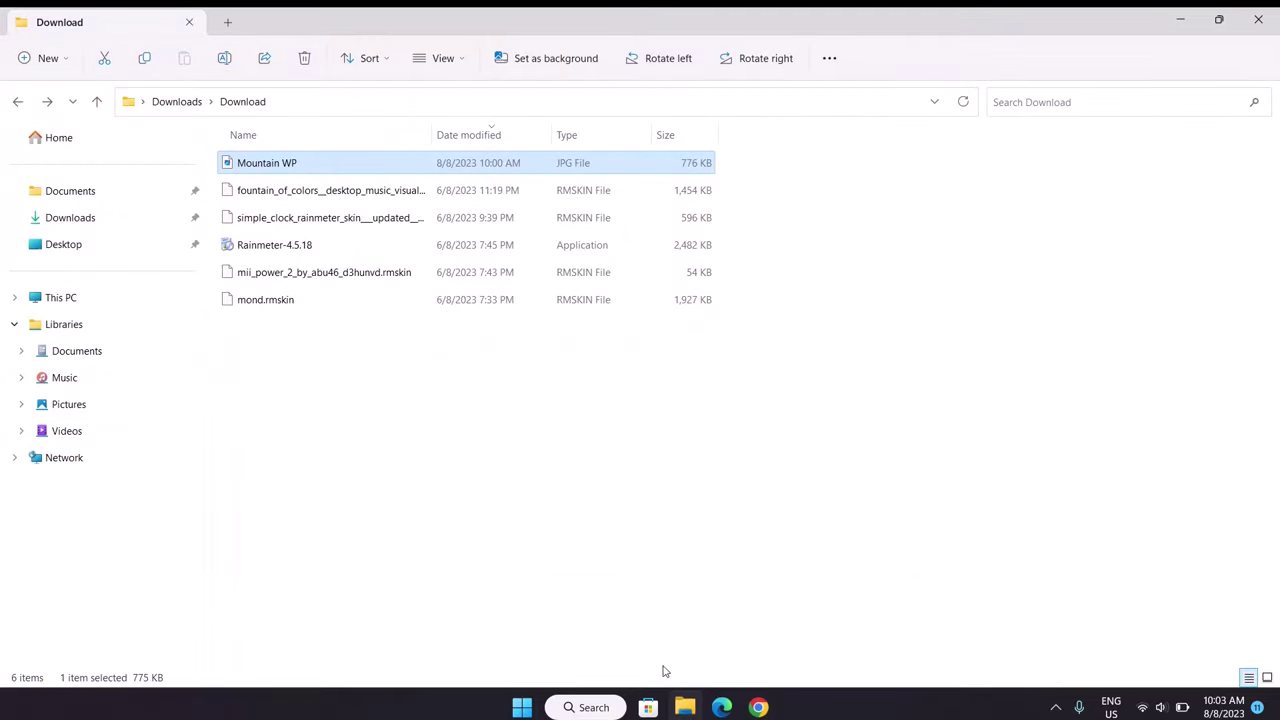
{"action": "left_click", "coordinate": [282, 242]}
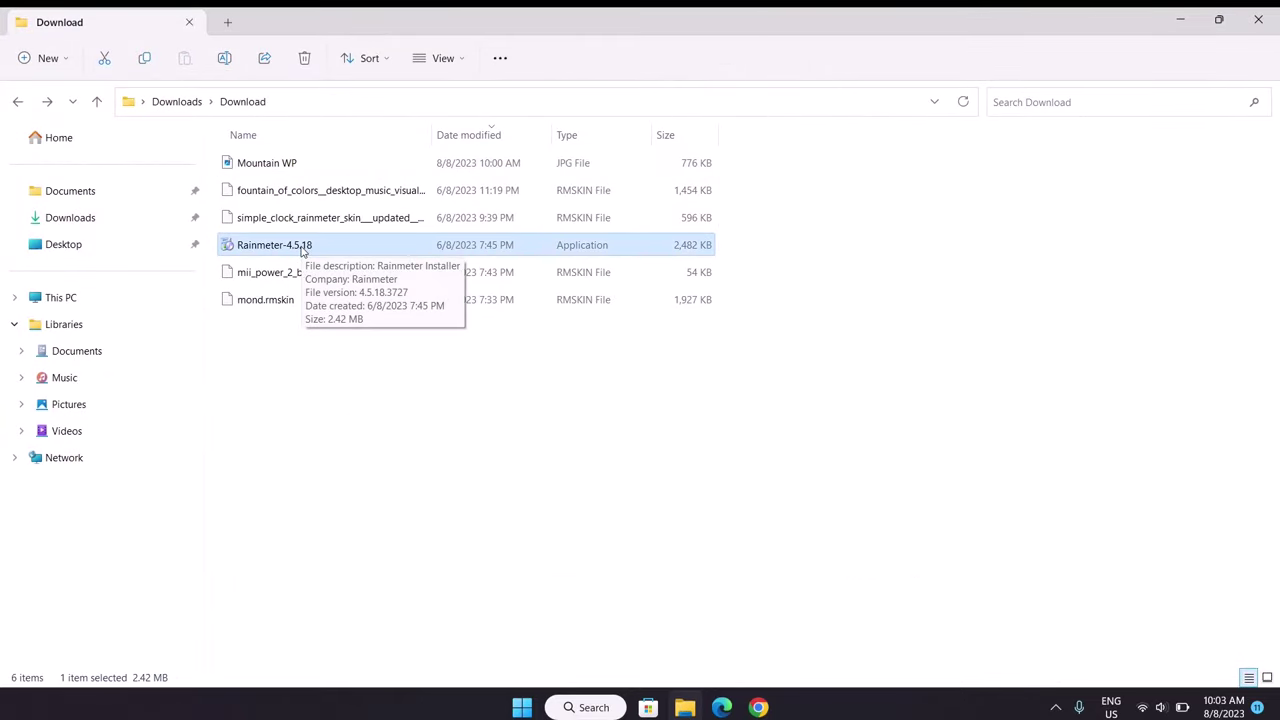
{"action": "double_click", "coordinate": [316, 245]}
{"action": "left_click", "coordinate": [313, 251]}
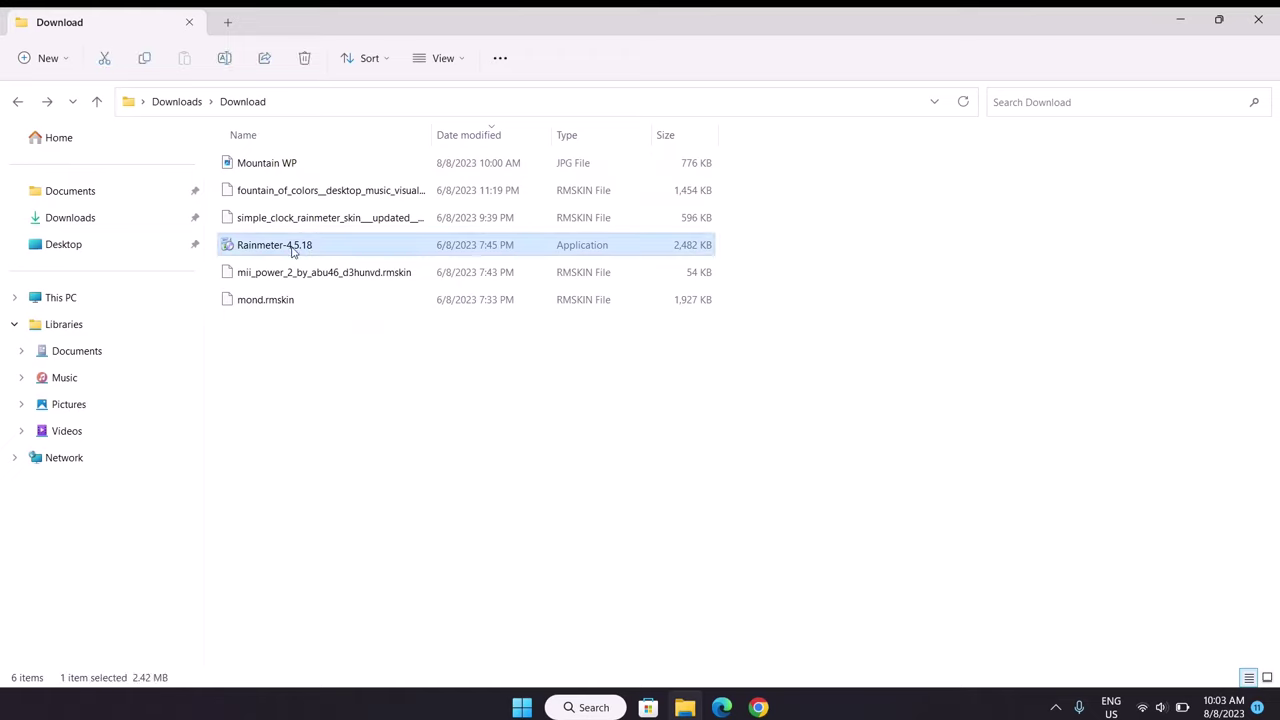
{"action": "right_click", "coordinate": [294, 252]}
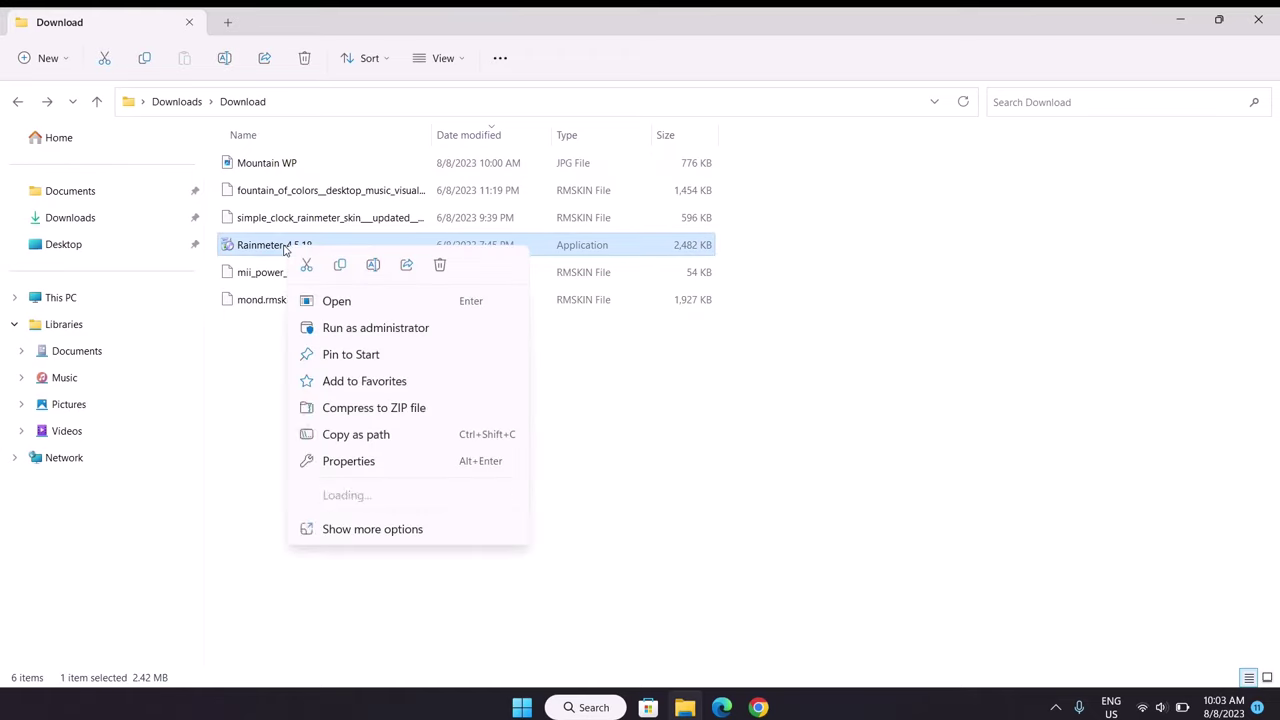
{"action": "left_click", "coordinate": [341, 328]}
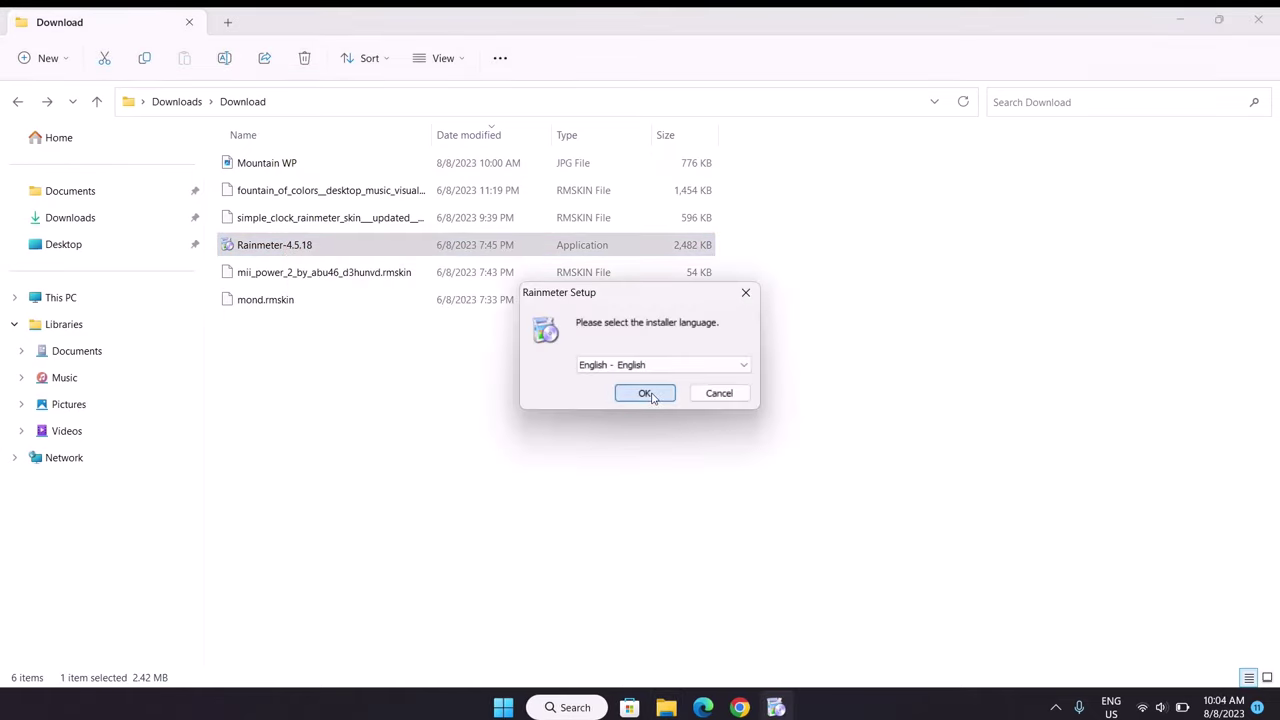
Install Rainmeter with English as the installer language and Run Rainmeter enabled, and minimize the Download folder window.
{"action": "left_click", "coordinate": [645, 391]}
{"action": "left_click", "coordinate": [723, 490]}
{"action": "left_click", "coordinate": [734, 489]}
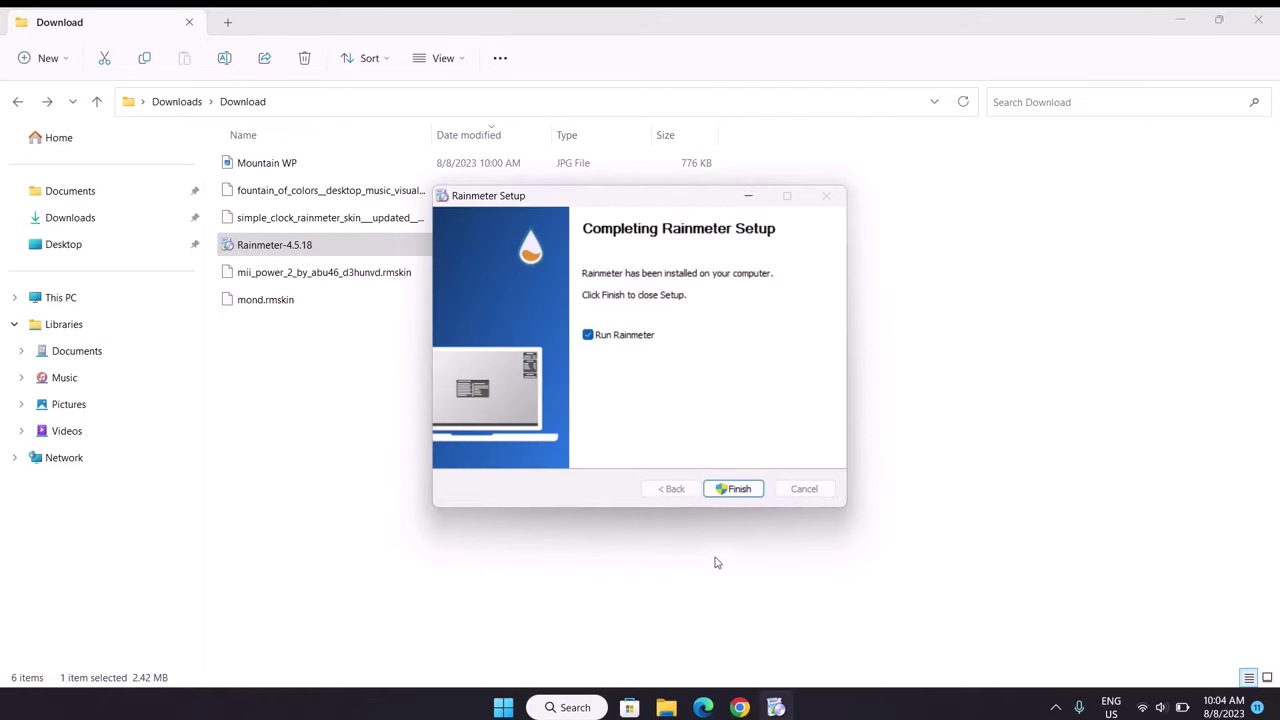
{"action": "left_click", "coordinate": [738, 489]}
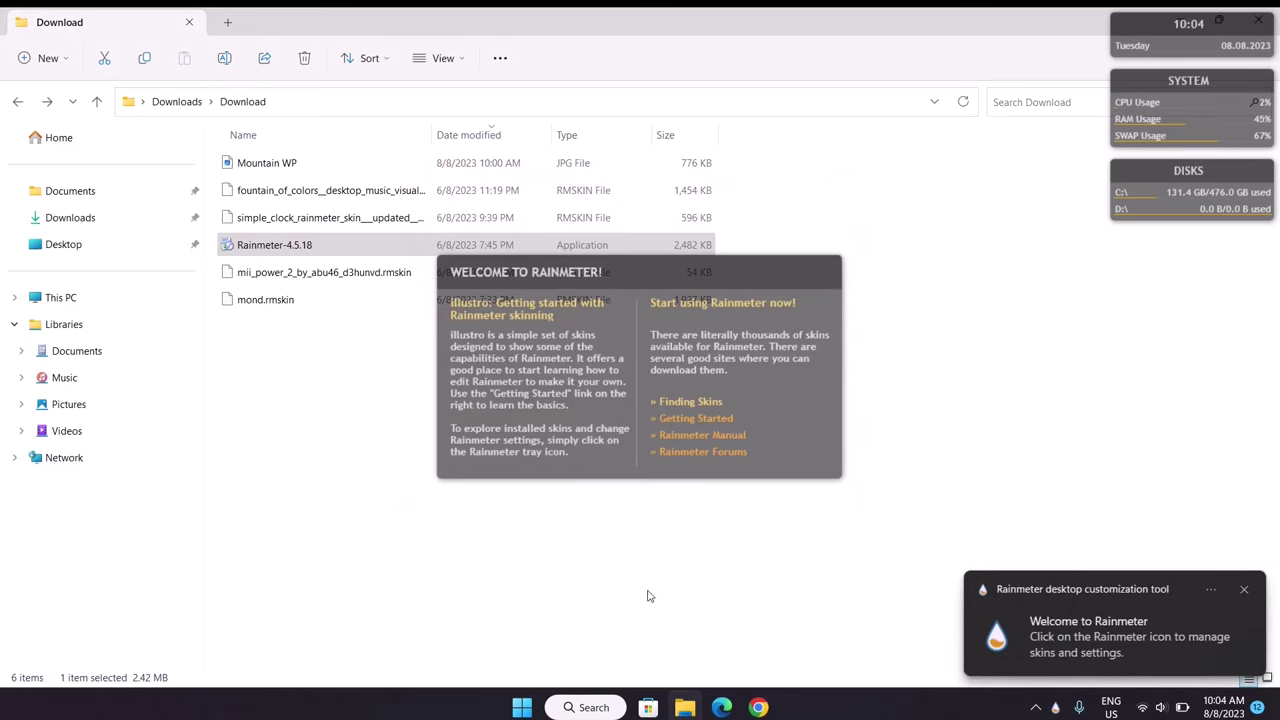
{"action": "left_click", "coordinate": [1023, 30]}
{"action": "left_click", "coordinate": [1180, 20]}
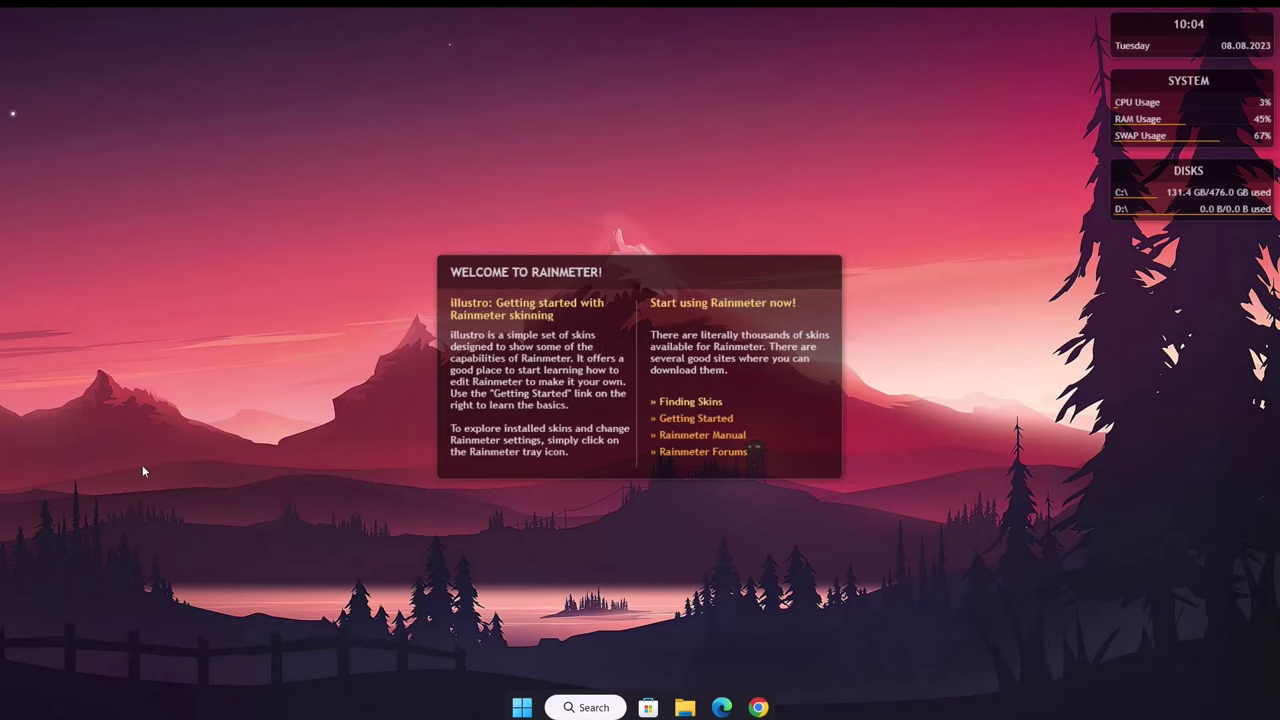
Unload the default illustro Welcome, Disk, System and Clock skins from the desktop.
{"action": "right_click", "coordinate": [789, 412]}
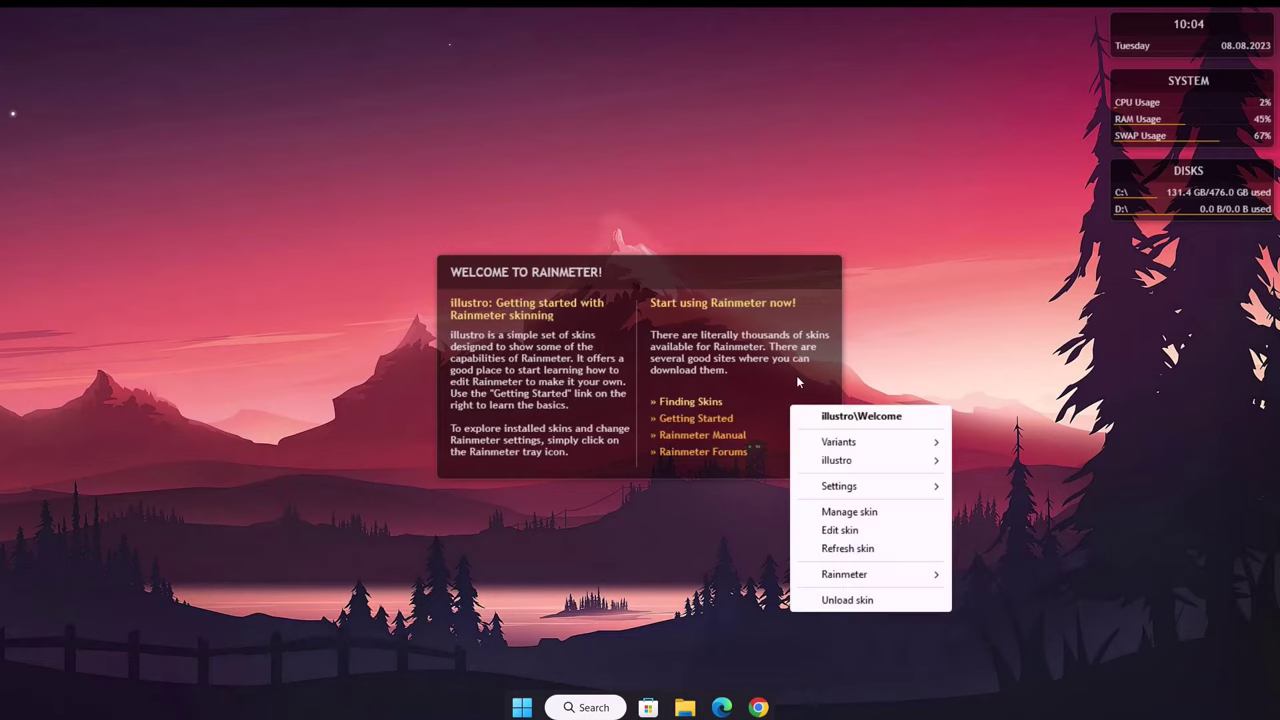
{"action": "left_click", "coordinate": [846, 600]}
{"action": "right_click", "coordinate": [1122, 189]}
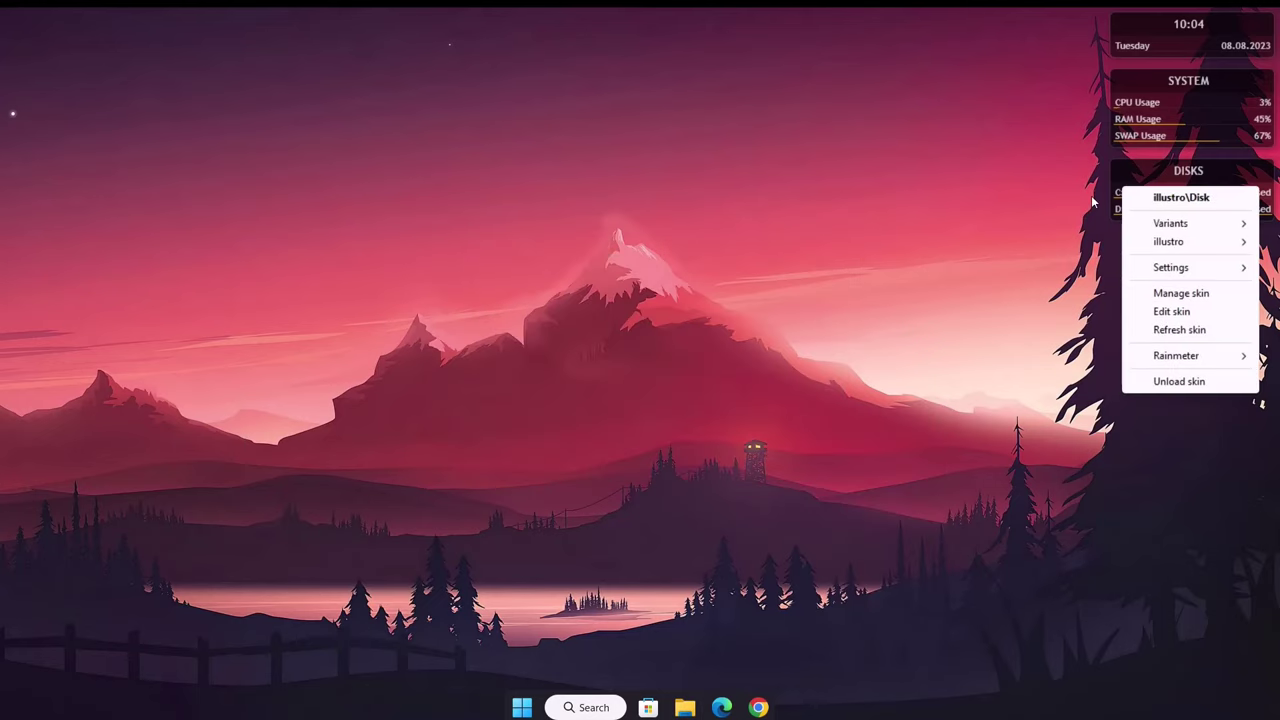
{"action": "left_click", "coordinate": [1162, 381]}
{"action": "right_click", "coordinate": [1133, 104]}
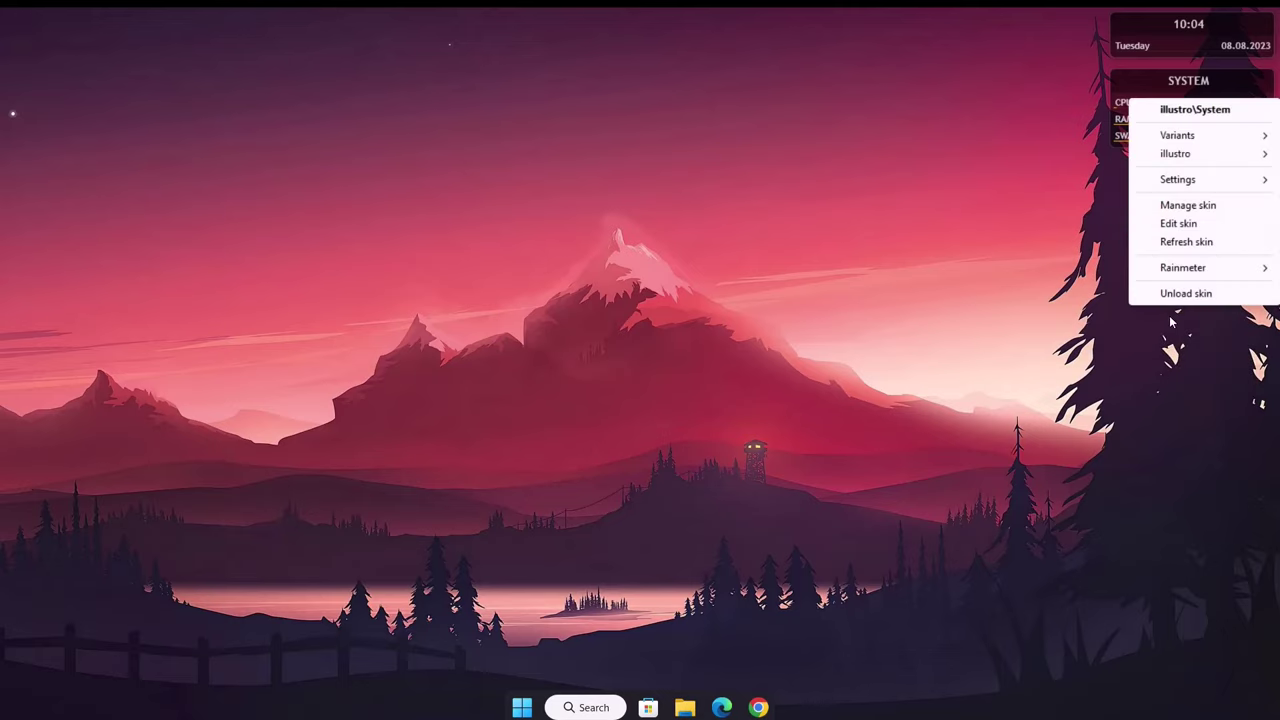
{"action": "left_click", "coordinate": [1150, 292]}
{"action": "right_click", "coordinate": [1140, 46]}
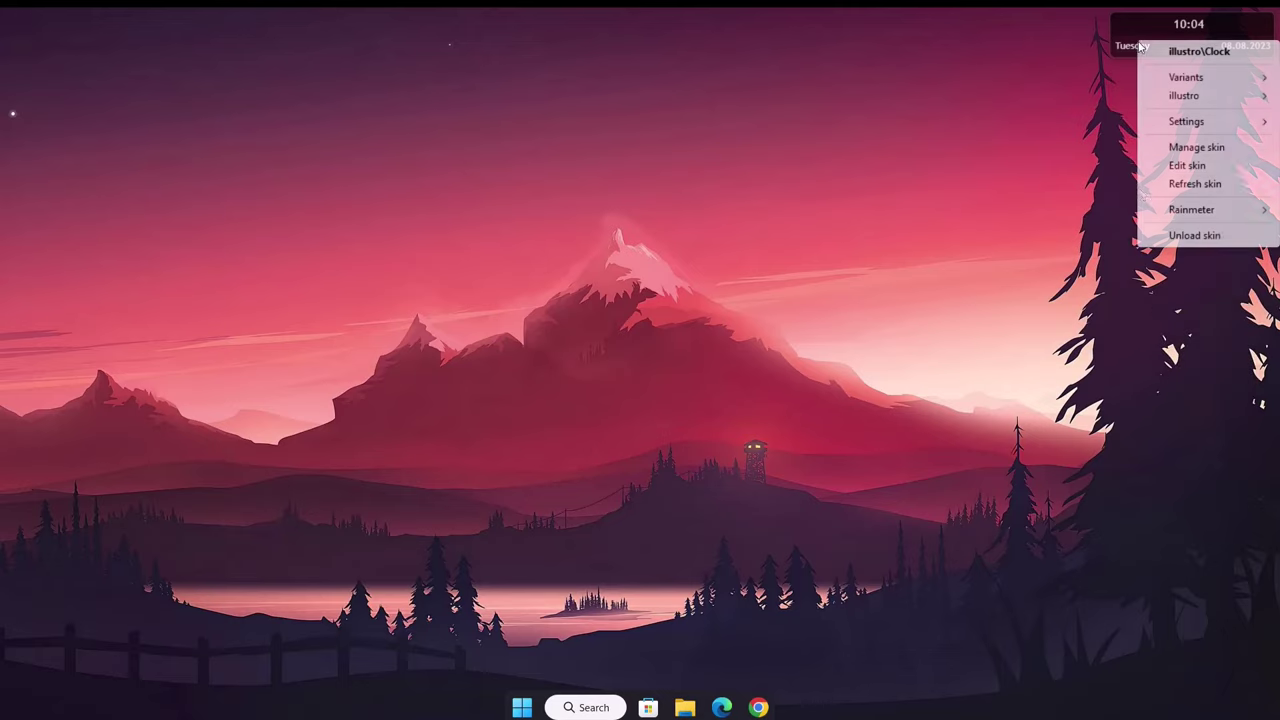
{"action": "left_click", "coordinate": [1155, 236]}
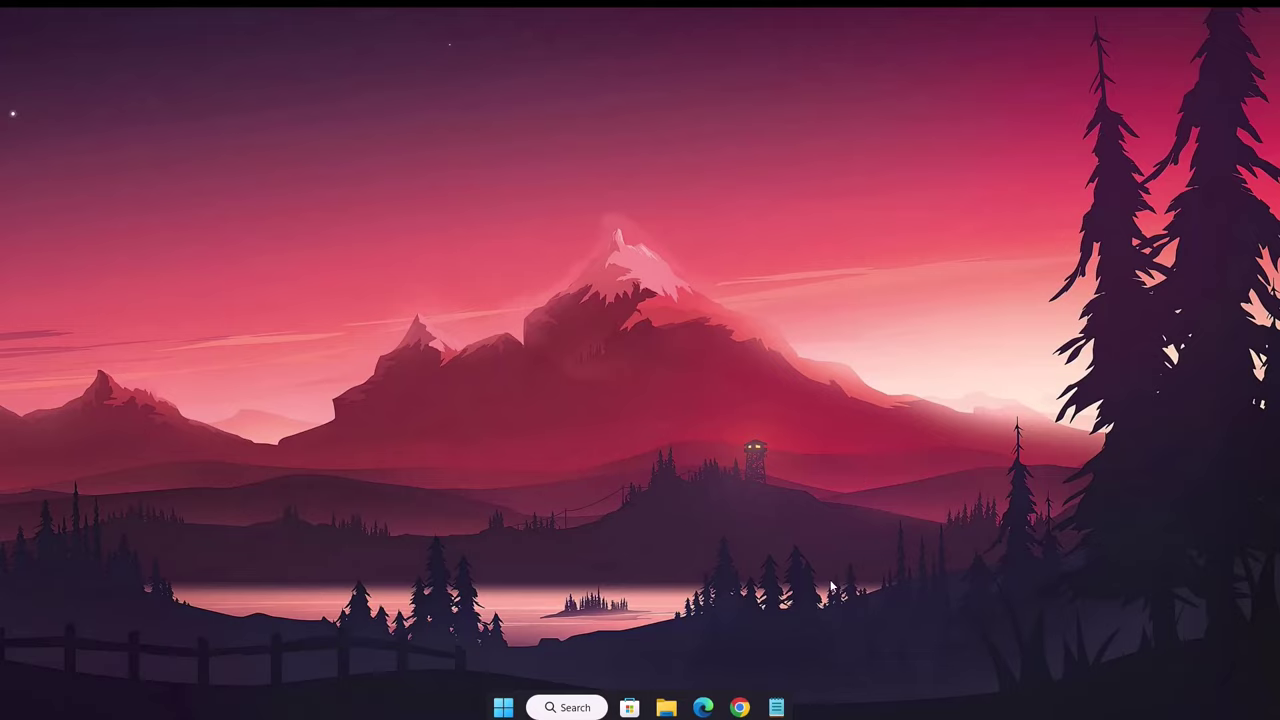
Examine the Mond Rainmeter theme page in Chrome, including its description, skin samples and the mond.rmskin download.
{"action": "left_click", "coordinate": [739, 707]}
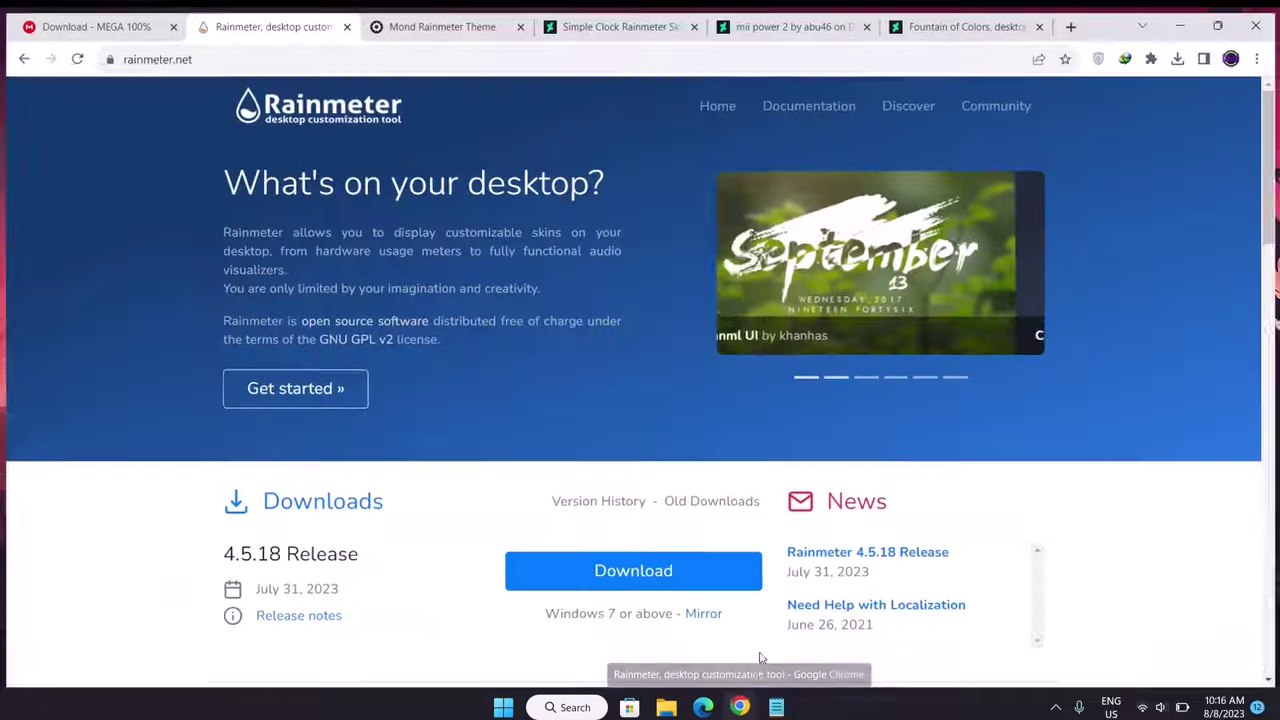
{"action": "left_click", "coordinate": [431, 20]}
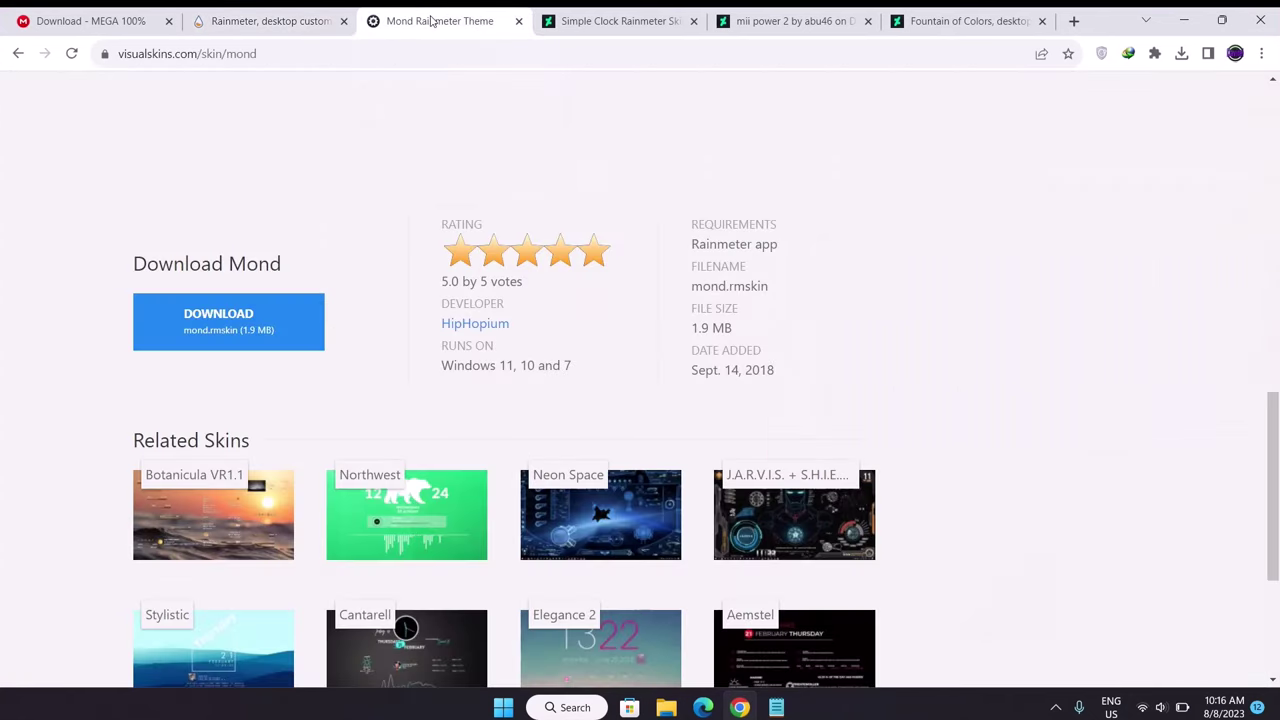
{"action": "scroll", "coordinate": [431, 183], "scroll_direction": "up", "scroll_amount": 10}
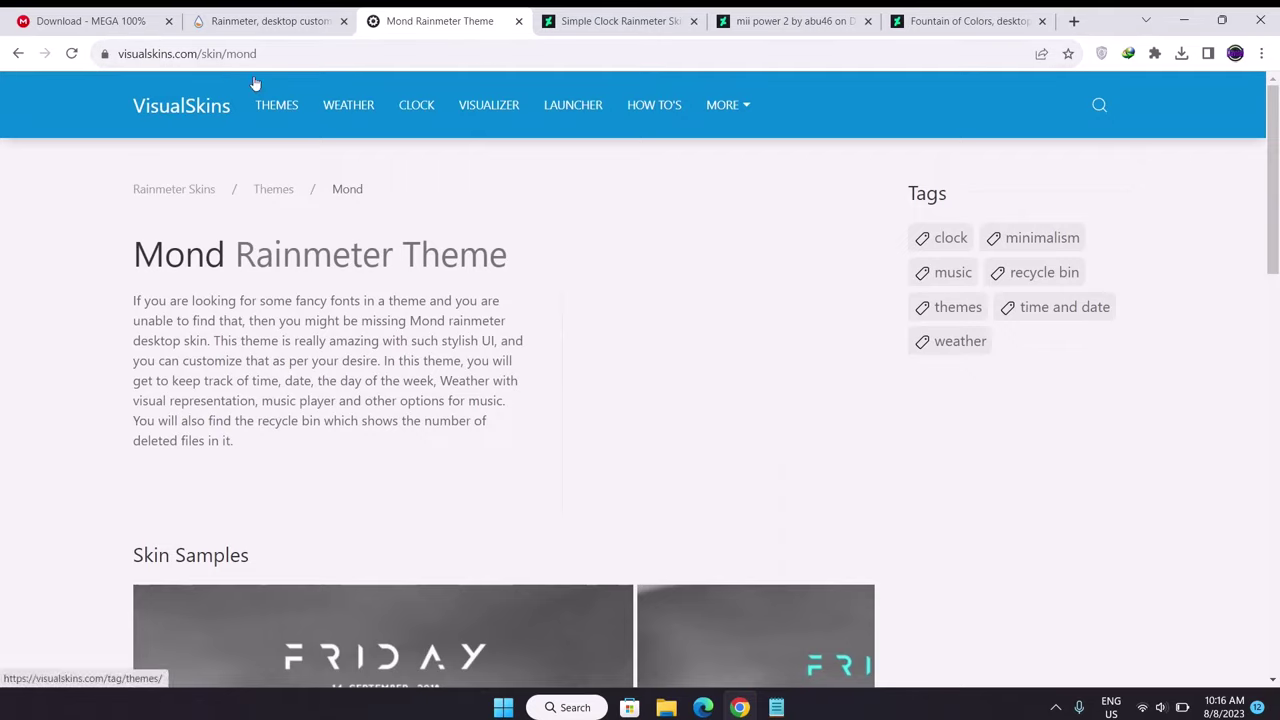
{"action": "scroll", "coordinate": [595, 420], "scroll_direction": "down", "scroll_amount": 3}
{"action": "scroll", "coordinate": [595, 420], "scroll_direction": "down", "scroll_amount": 7}
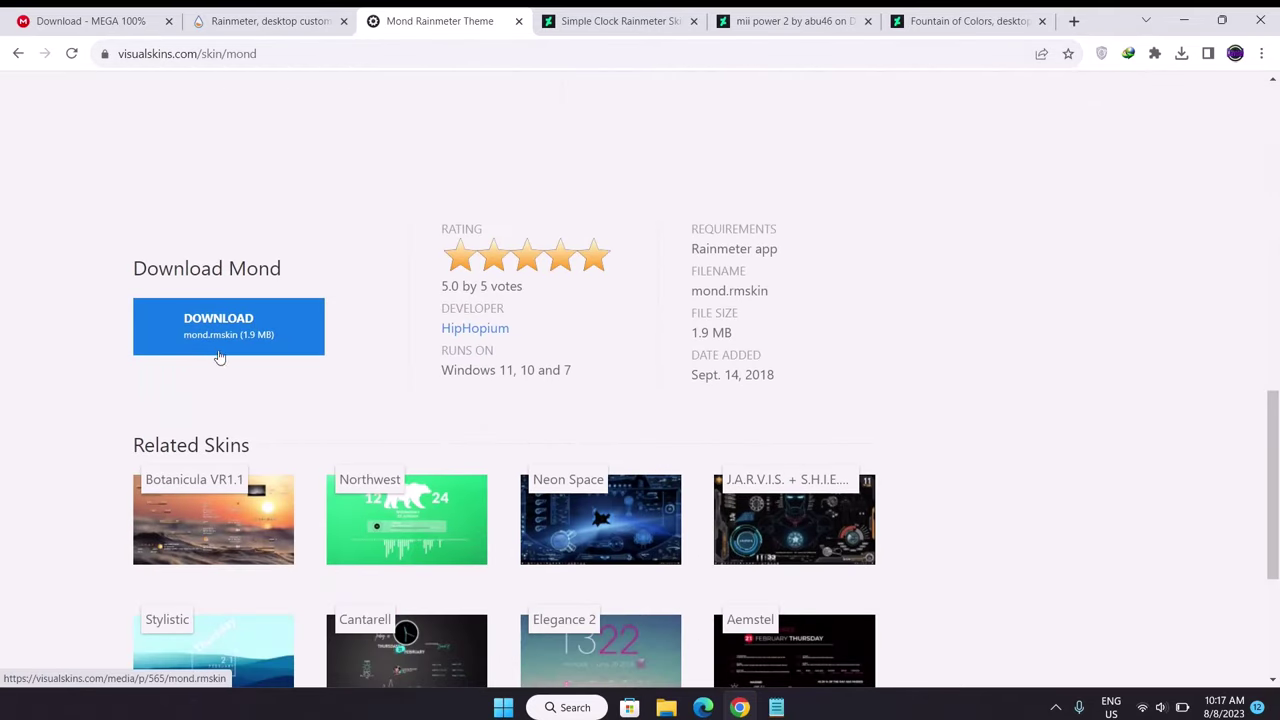
{"action": "scroll", "coordinate": [629, 410], "scroll_direction": "up", "scroll_amount": 7}
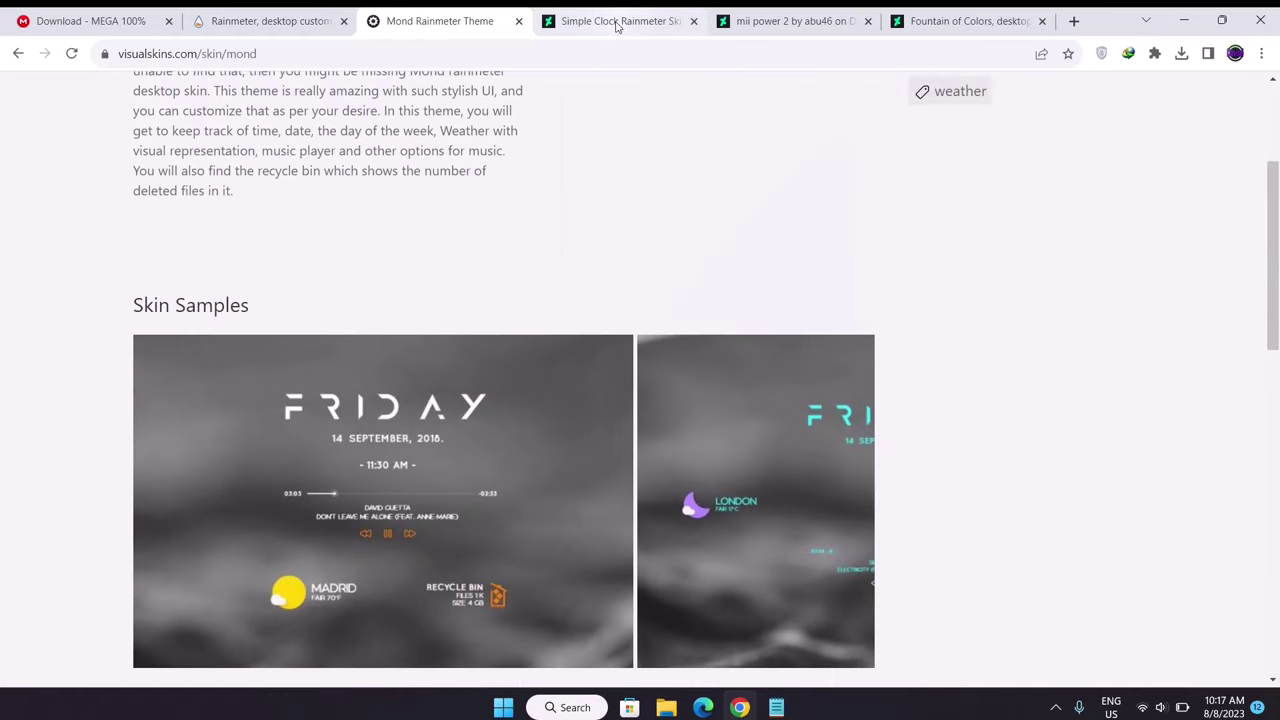
Examine the Simple Clock Rainmeter Skin page on DeviantArt and locate its free download option.
{"action": "left_click", "coordinate": [616, 22]}
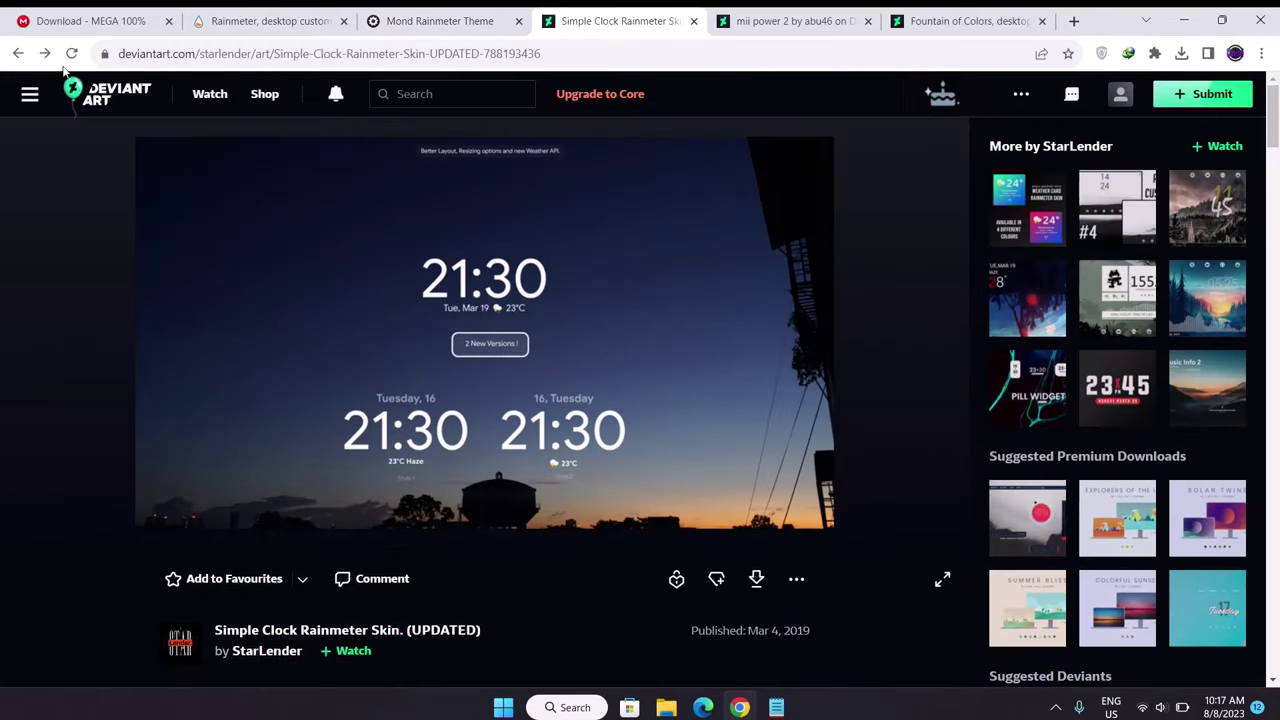
{"action": "mouse_move", "coordinate": [737, 147]}
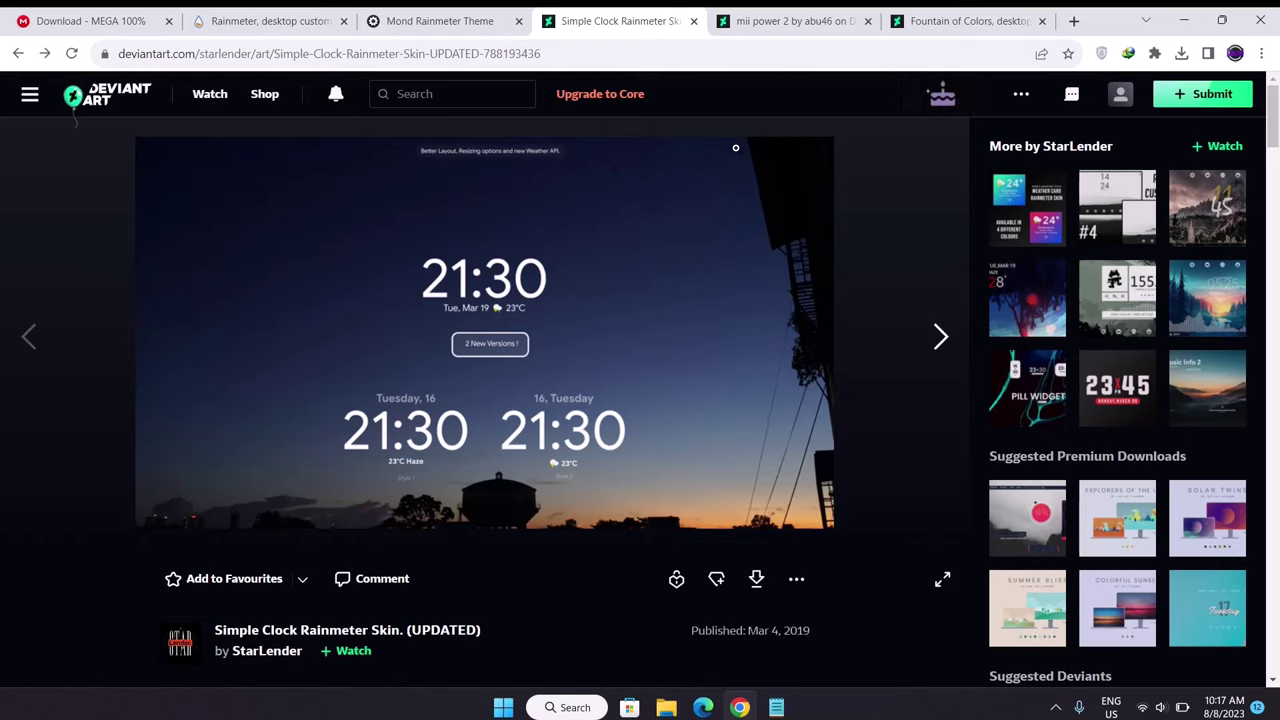
{"action": "scroll", "coordinate": [1275, 149], "scroll_direction": "down", "scroll_amount": 2}
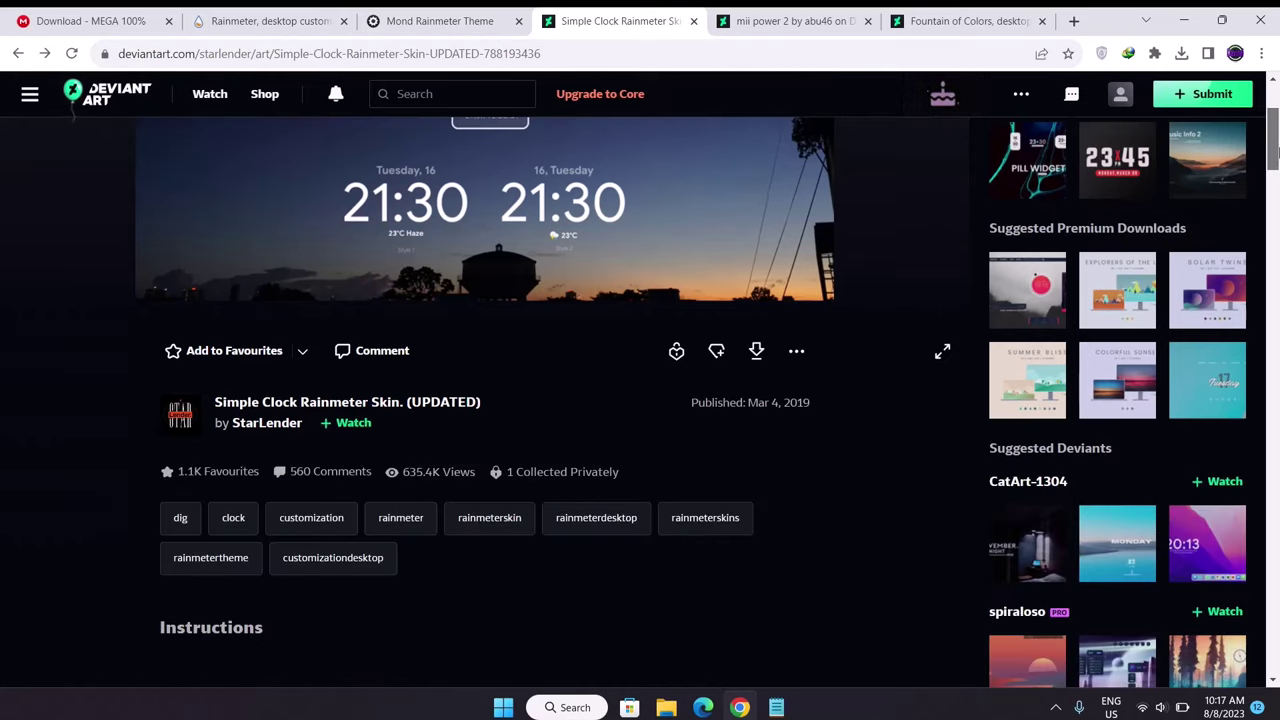
{"action": "scroll", "coordinate": [1275, 149], "scroll_direction": "down", "scroll_amount": 1}
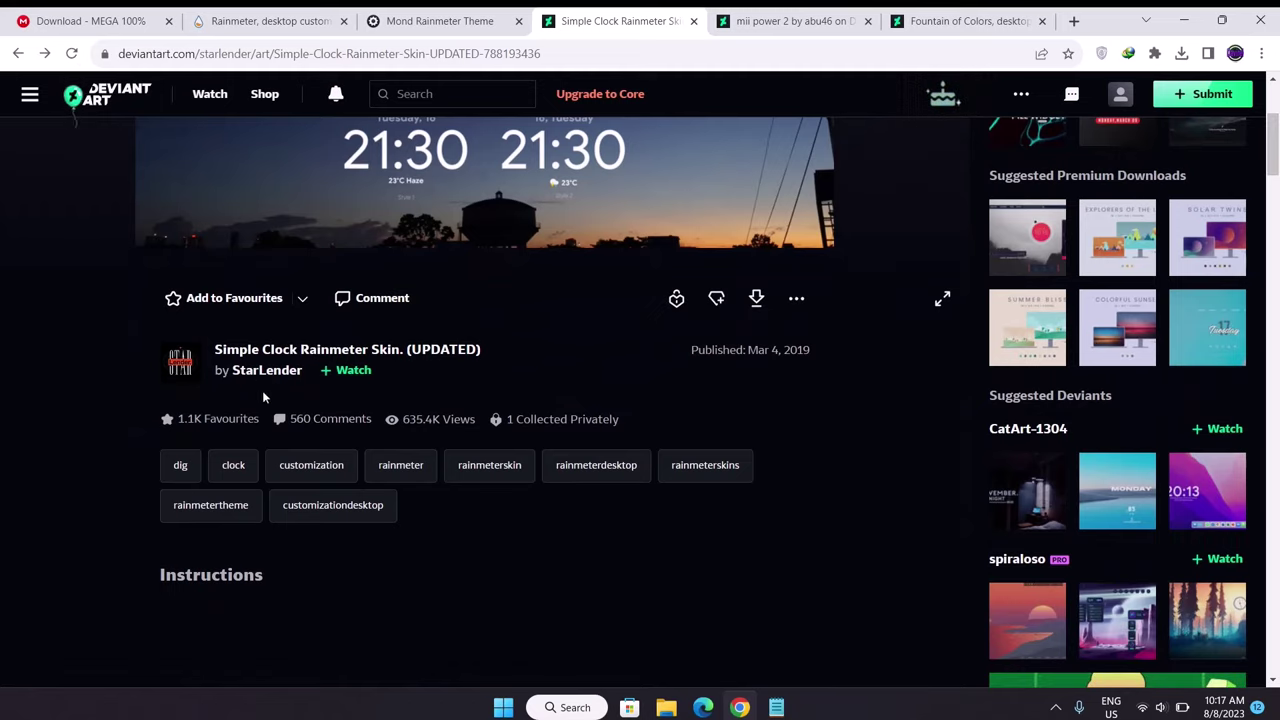
{"action": "scroll", "coordinate": [578, 470], "scroll_direction": "up", "scroll_amount": 2}
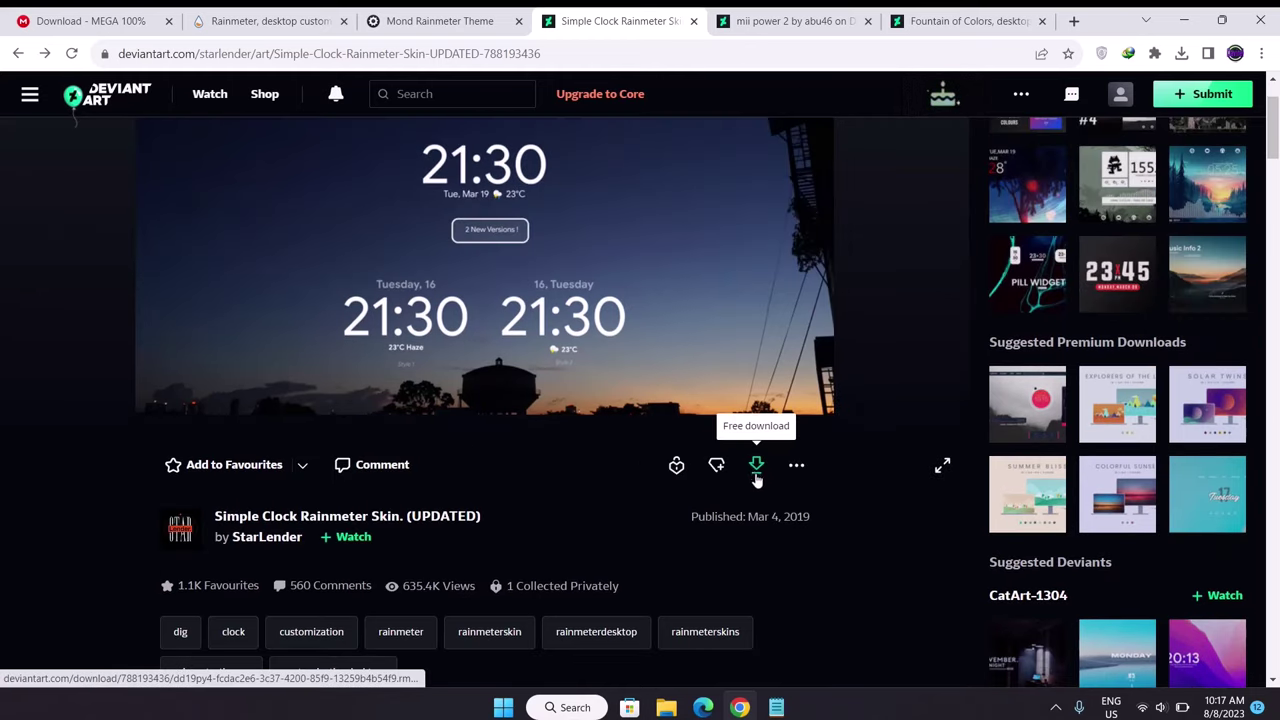
Examine the mii power 2 skin page and its free download option, and open the Fountain of Colors music visualizer page.
{"action": "left_click", "coordinate": [781, 28]}
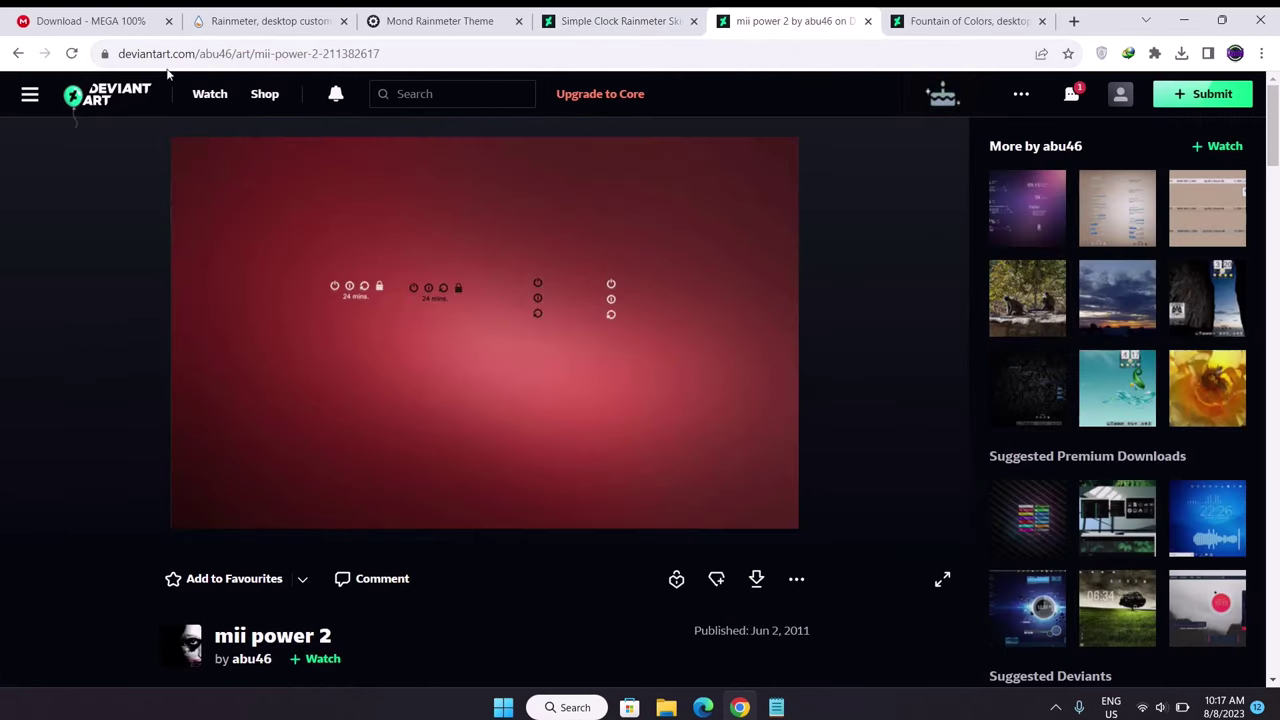
{"action": "scroll", "coordinate": [300, 350], "scroll_direction": "down", "scroll_amount": 3}
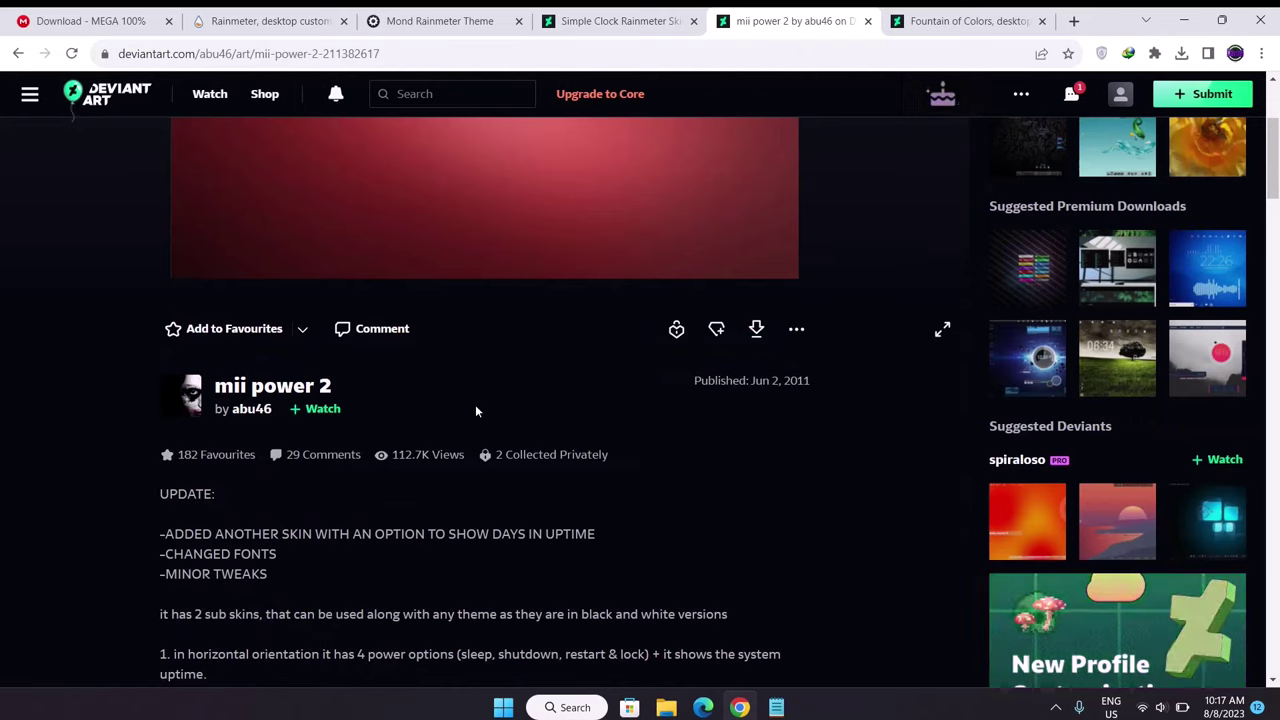
{"action": "scroll", "coordinate": [486, 428], "scroll_direction": "up", "scroll_amount": 2}
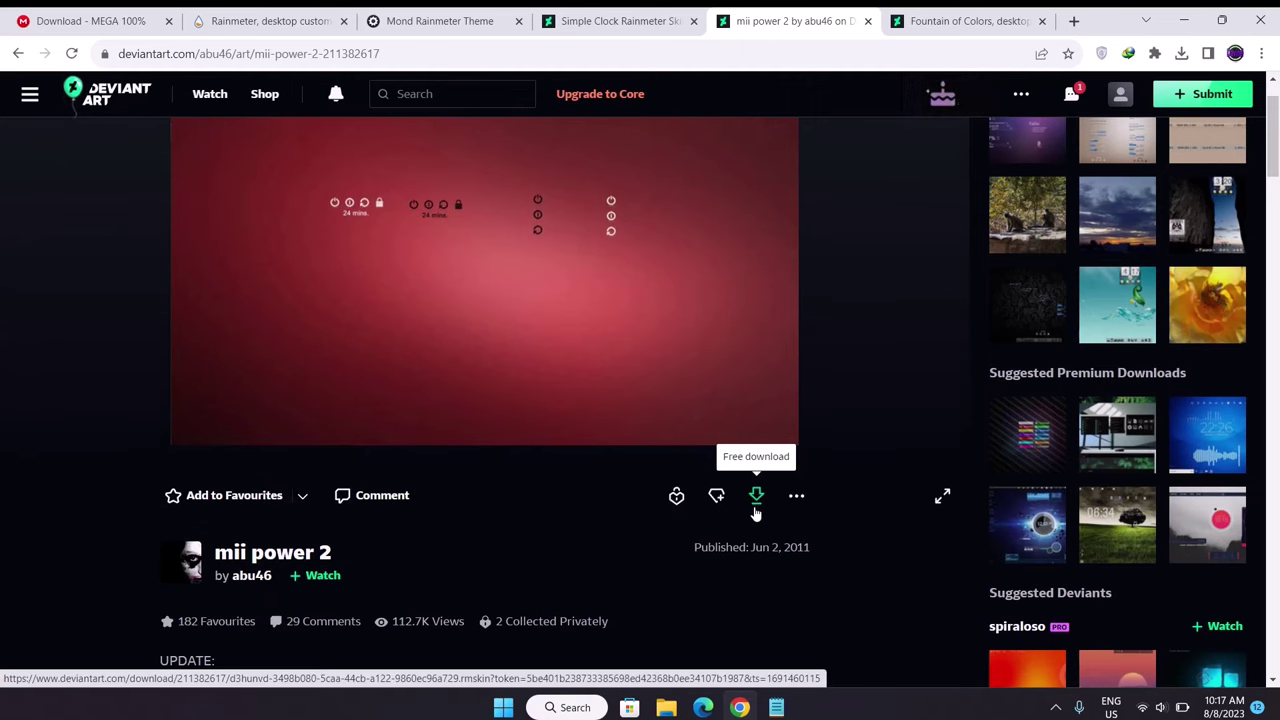
{"action": "left_click", "coordinate": [965, 20]}
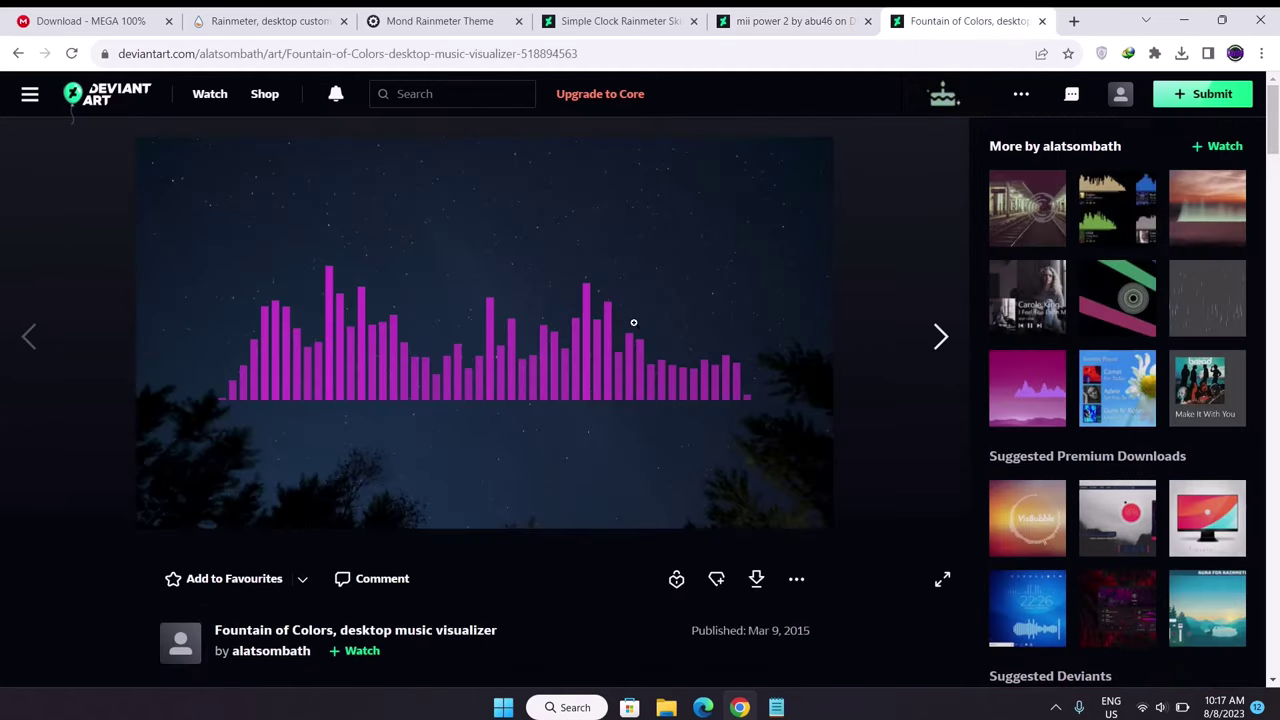
Leave the Fountain of Colors page, open the Download folder in File Explorer and install the fountain_of_colors desktop music visualizer skin package.
{"action": "scroll", "coordinate": [504, 380], "scroll_direction": "down", "scroll_amount": 2}
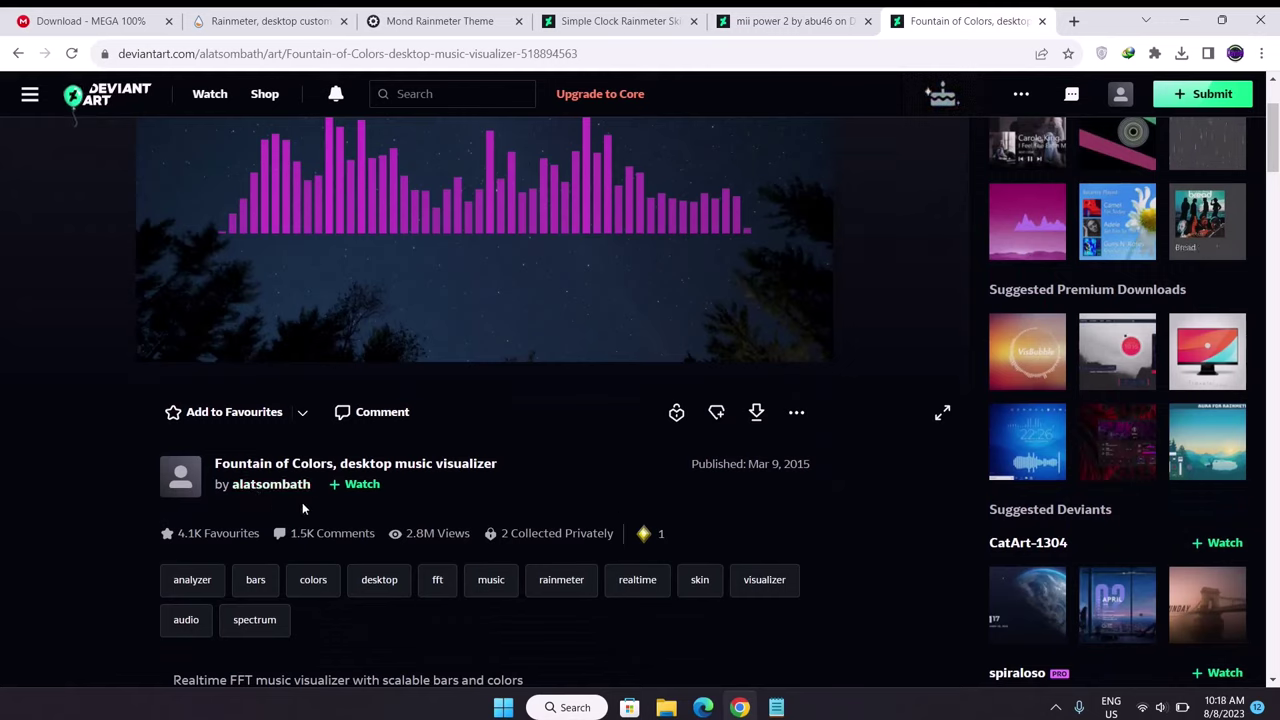
{"action": "left_click", "coordinate": [1183, 20]}
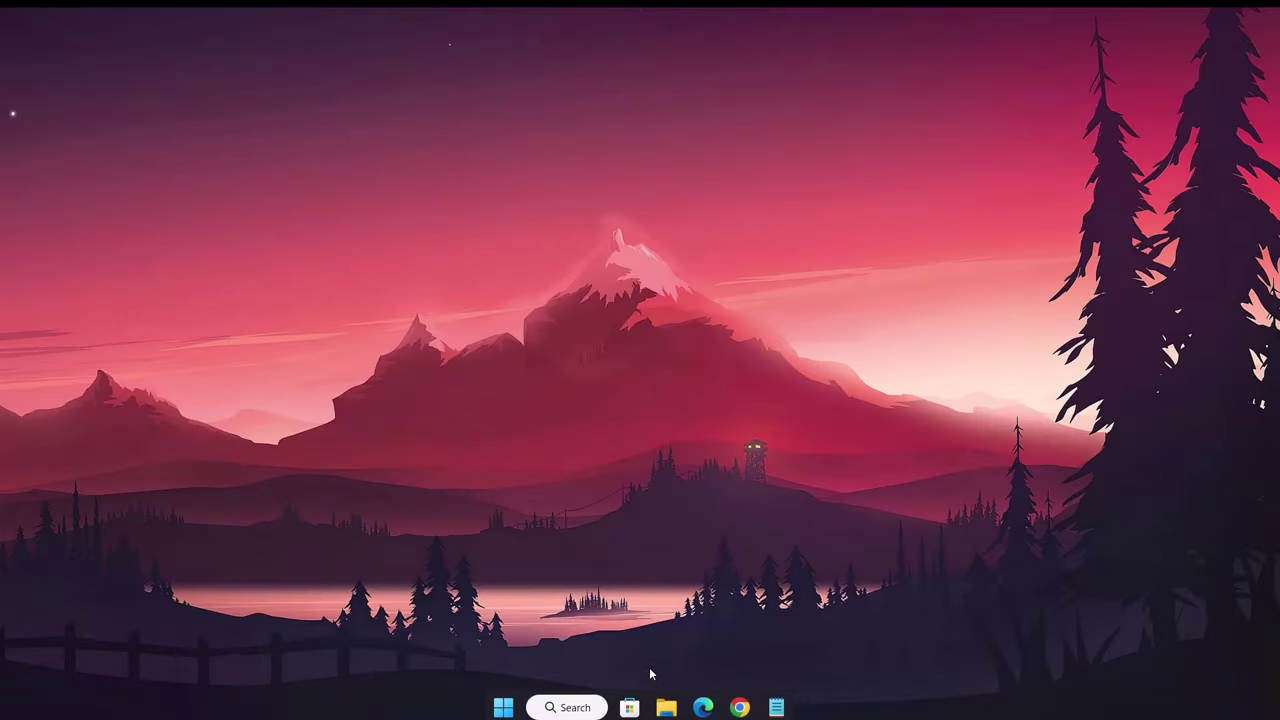
{"action": "left_click", "coordinate": [666, 707]}
{"action": "left_click", "coordinate": [247, 198]}
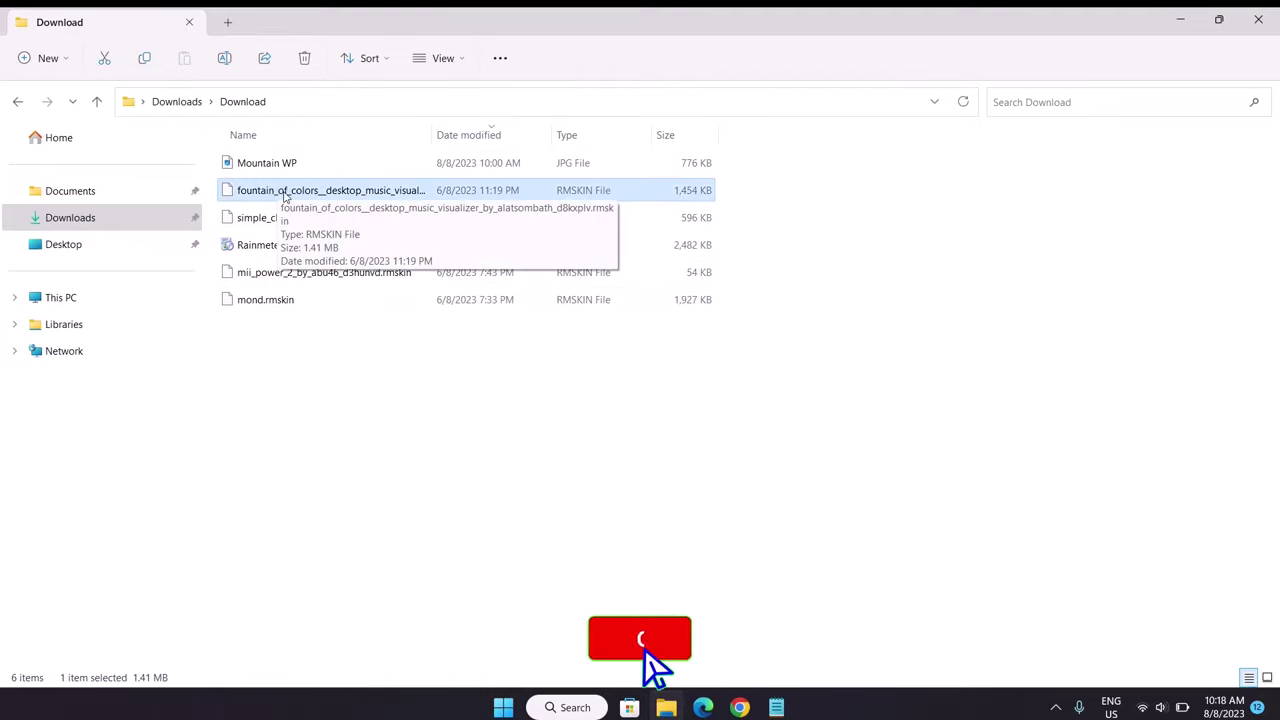
{"action": "double_click", "coordinate": [268, 190]}
{"action": "key", "text": "Return"}
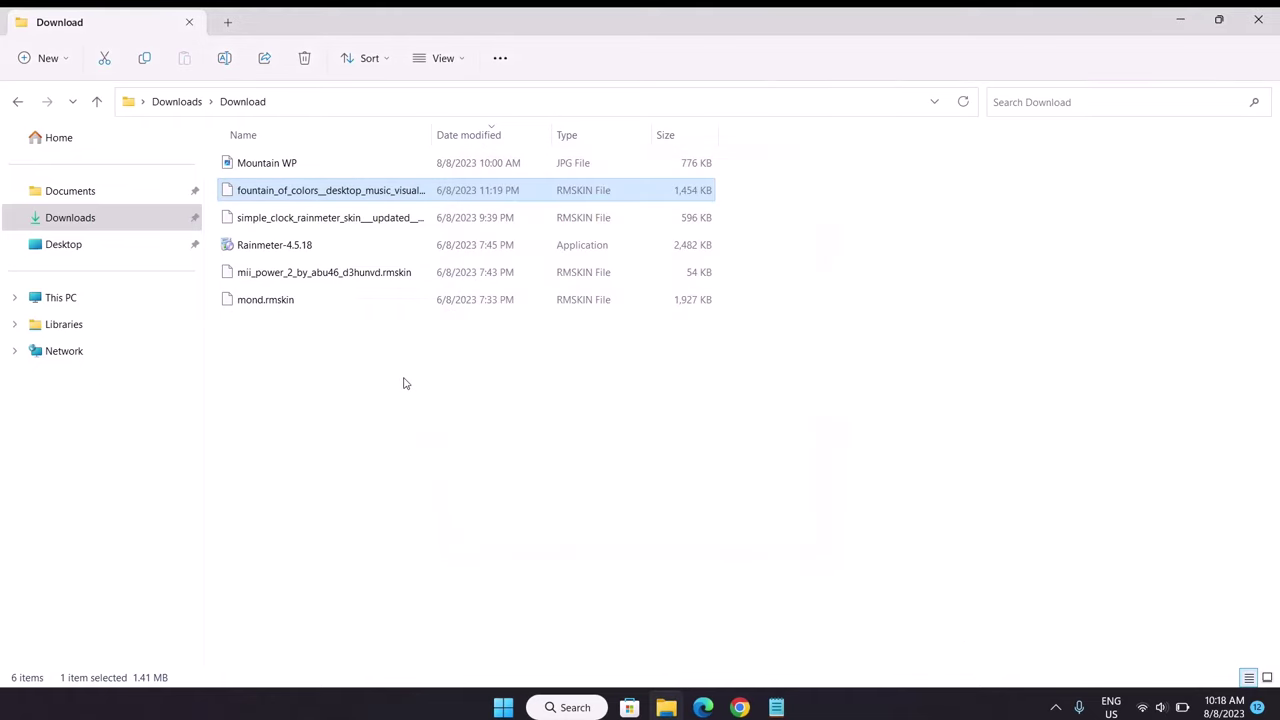
Install the Simple Clock 2.0 and mii power skin packages from the Download folder.
{"action": "left_click", "coordinate": [258, 225]}
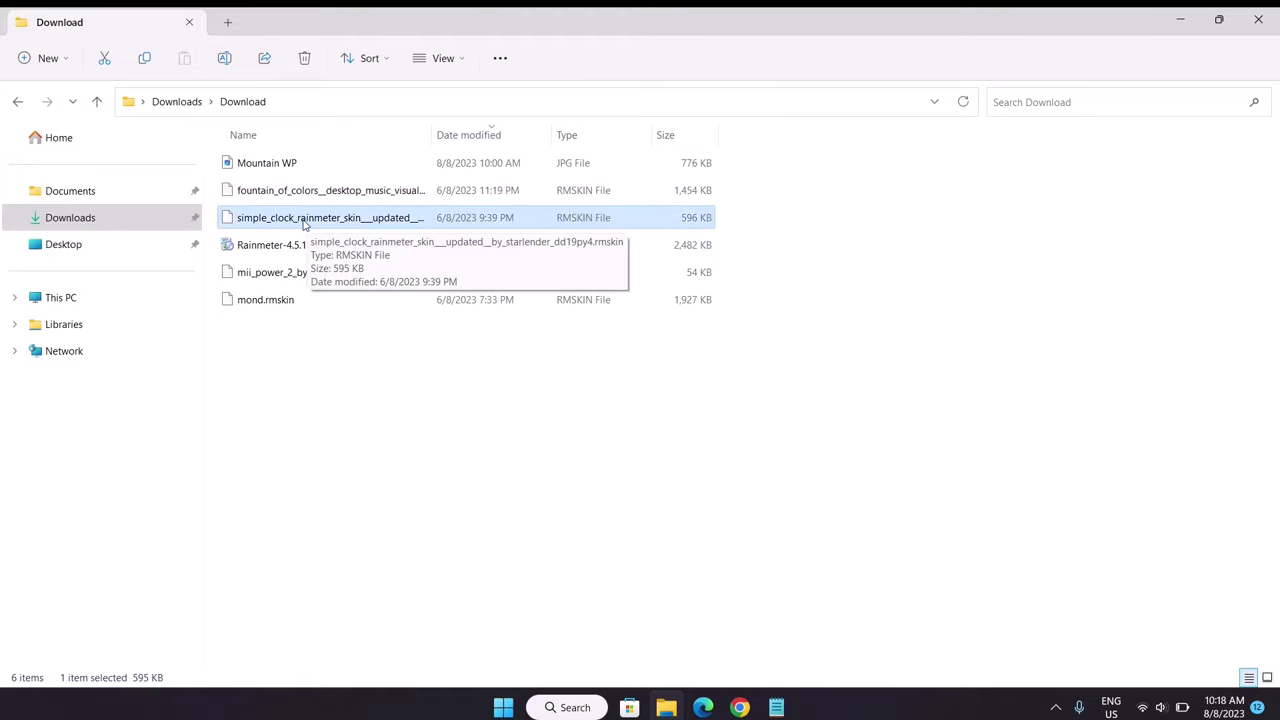
{"action": "double_click", "coordinate": [297, 225]}
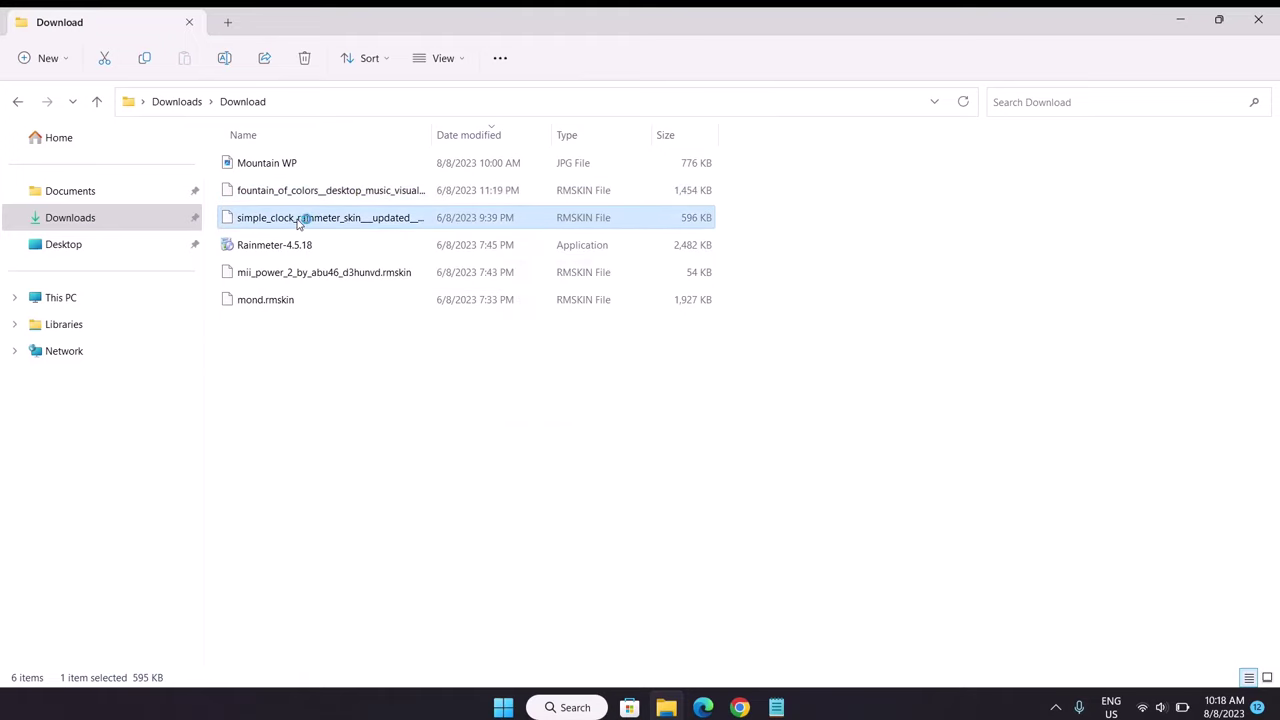
{"action": "left_click", "coordinate": [705, 487]}
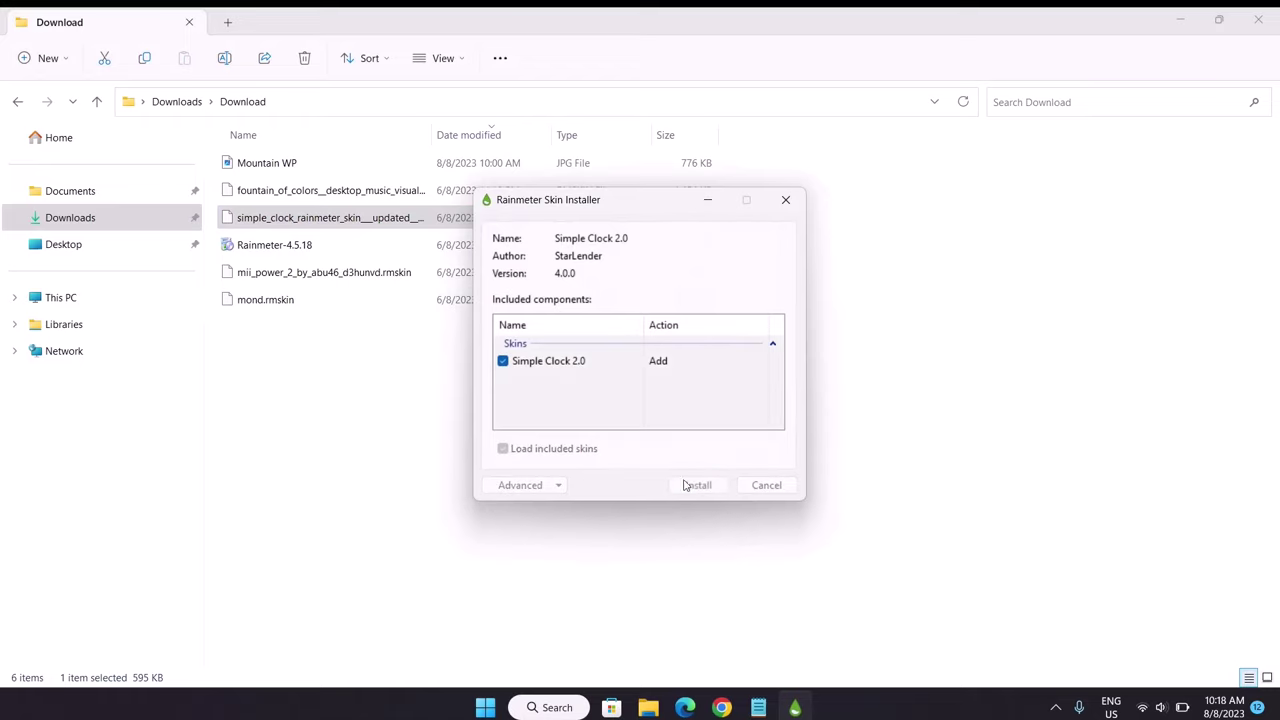
{"action": "left_click", "coordinate": [289, 274]}
{"action": "double_click", "coordinate": [268, 276]}
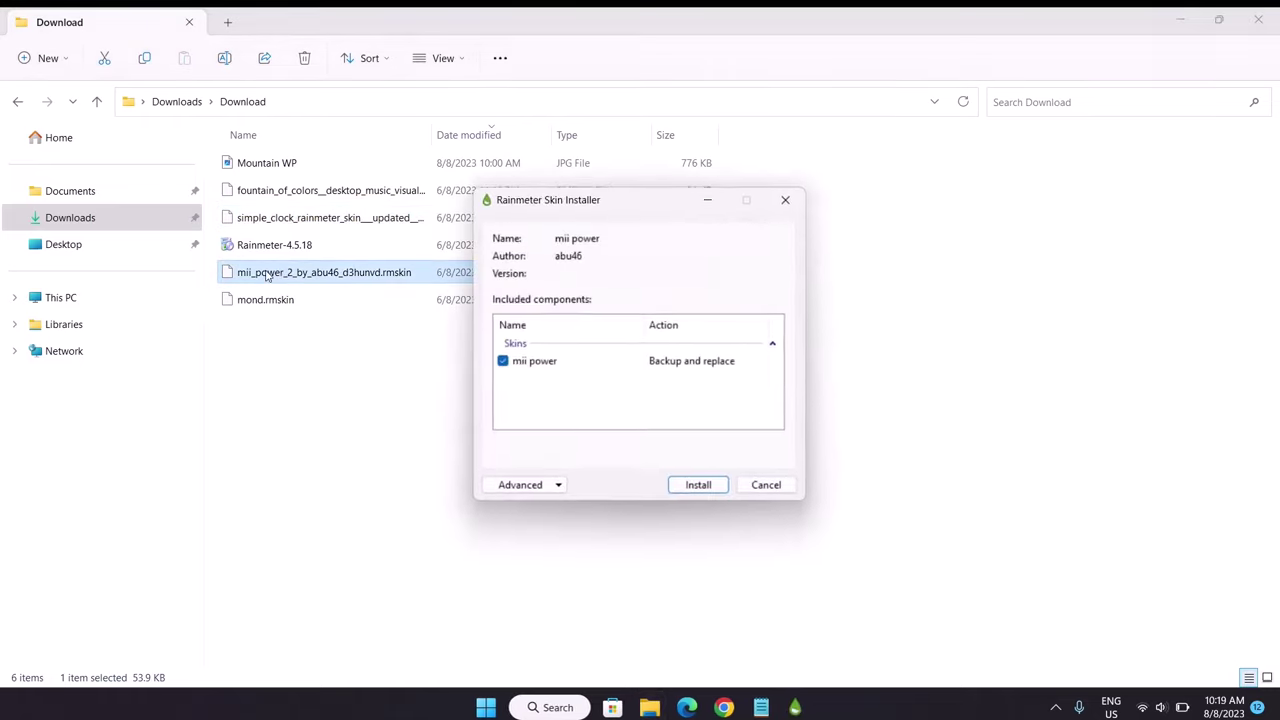
{"action": "left_click", "coordinate": [698, 484]}
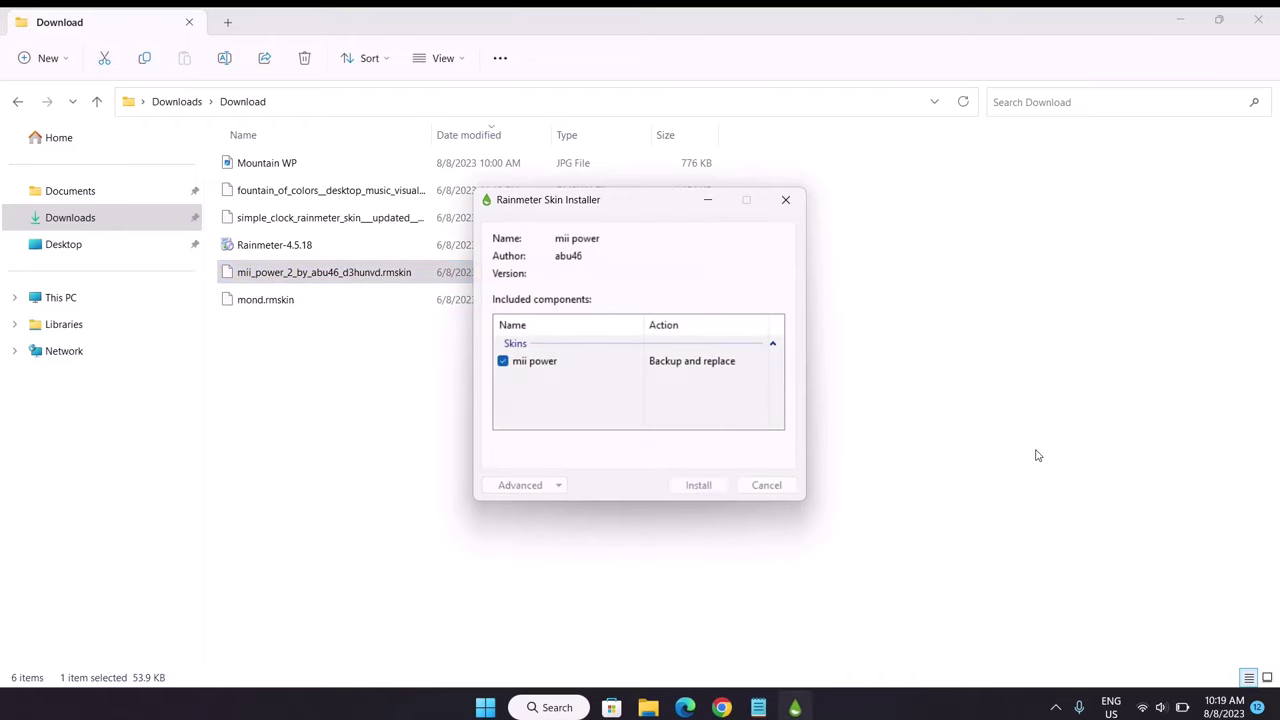
Install the mond.rmskin package and minimize the Download folder to return to the desktop.
{"action": "left_click", "coordinate": [266, 305]}
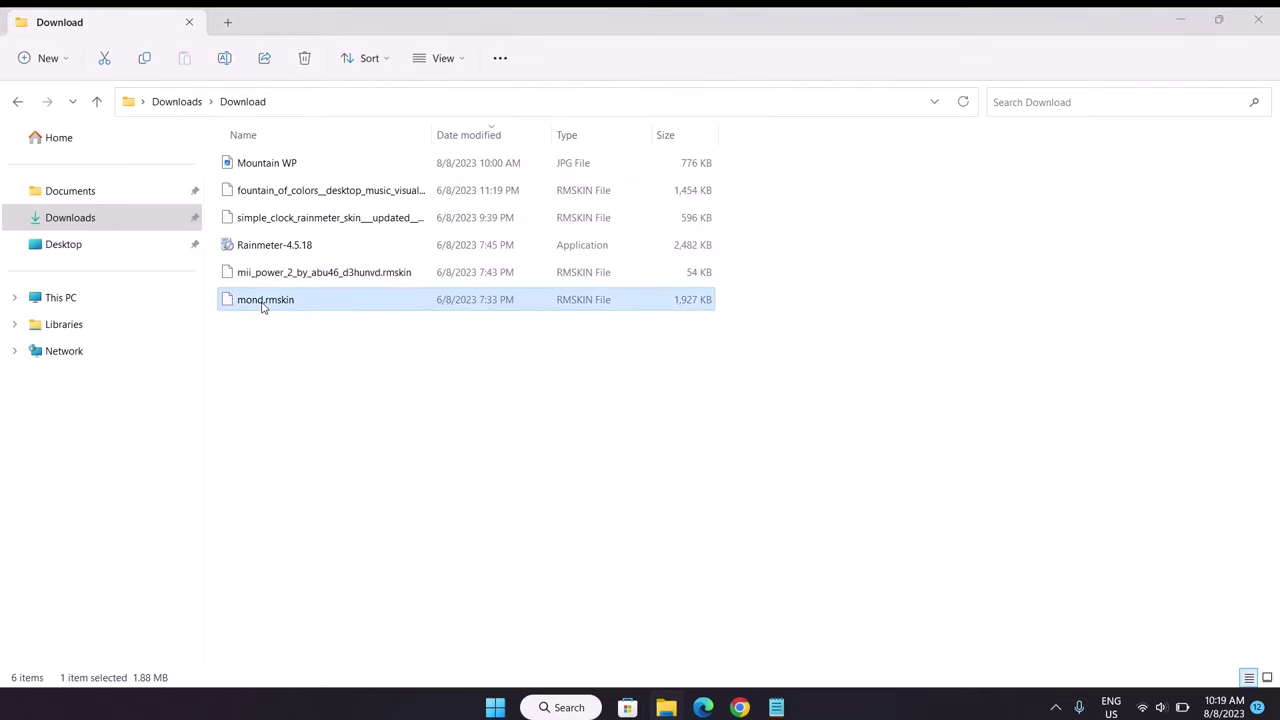
{"action": "double_click", "coordinate": [263, 303]}
{"action": "left_click", "coordinate": [698, 510]}
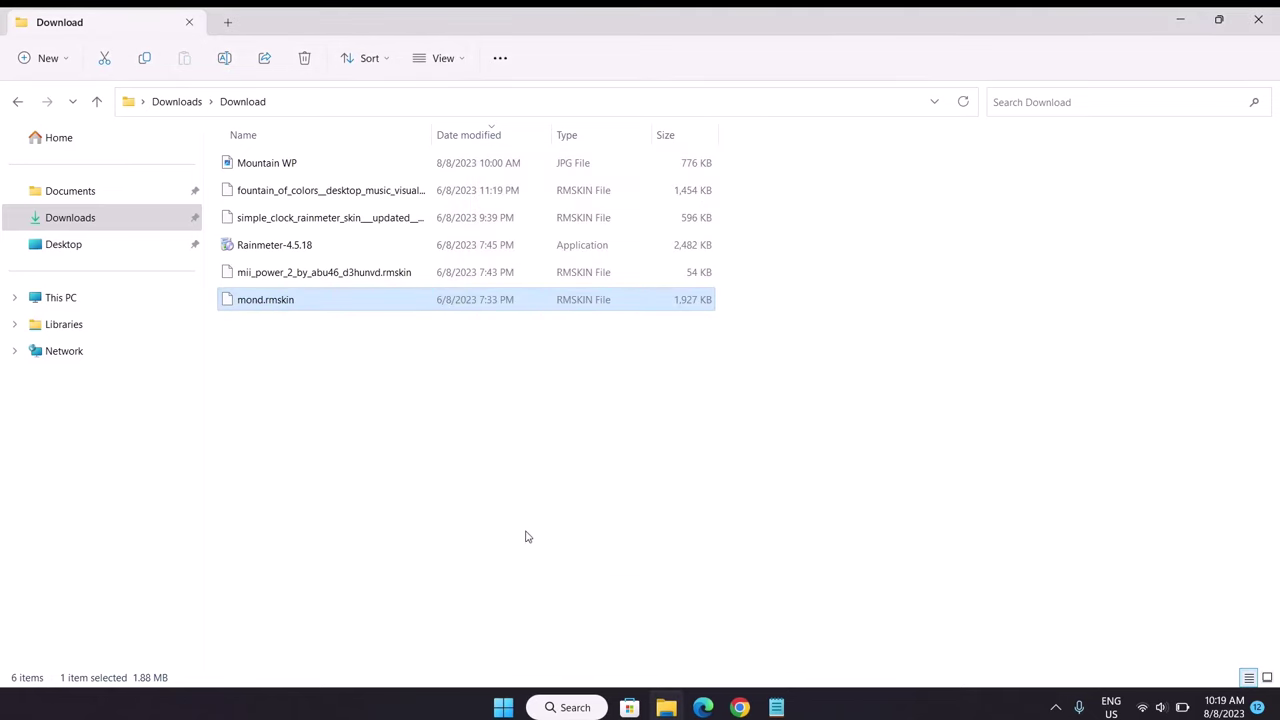
{"action": "left_click", "coordinate": [1172, 24]}
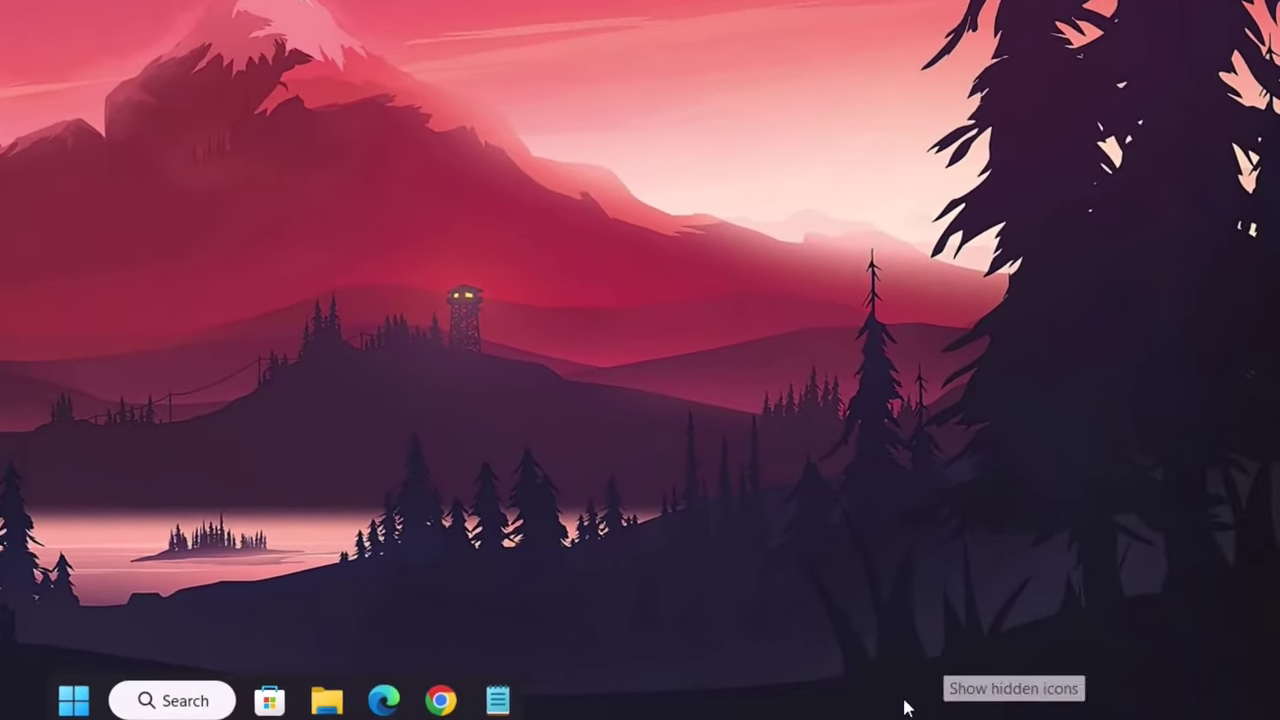
Open the Manage Rainmeter window, refresh all skins and move the window aside to free desktop space.
{"action": "left_click", "coordinate": [907, 702]}
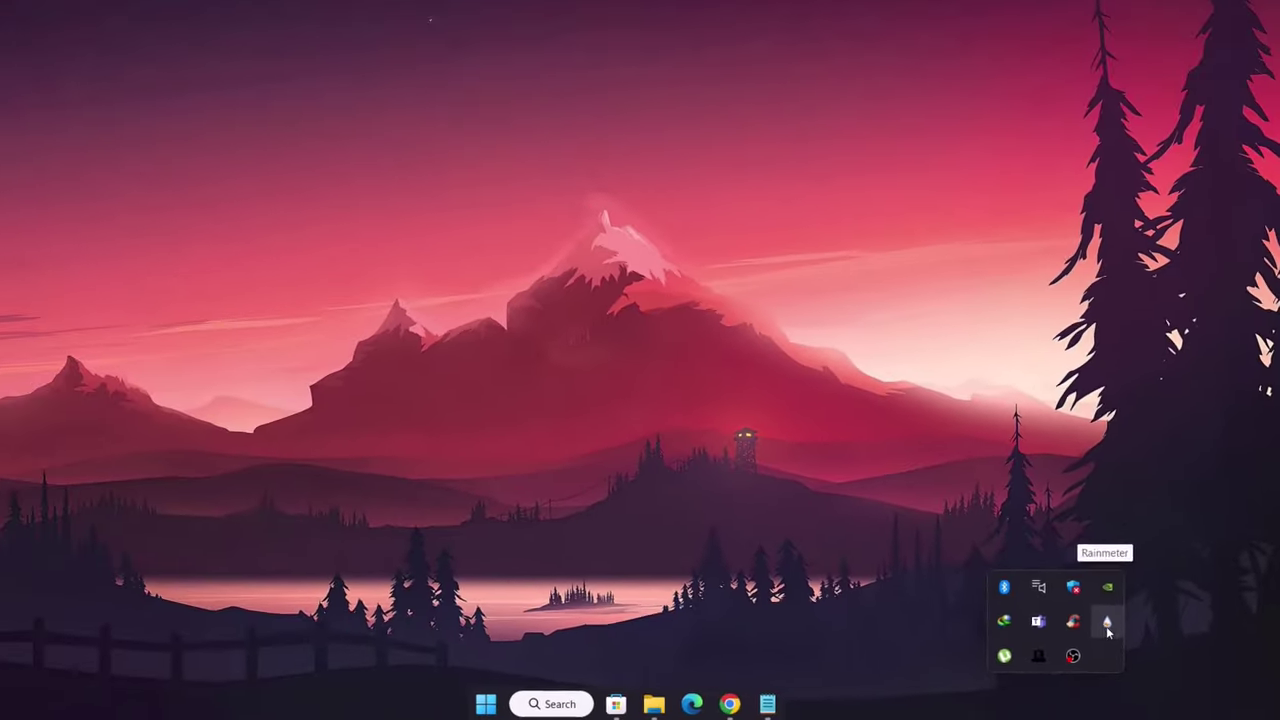
{"action": "left_click", "coordinate": [1106, 626]}
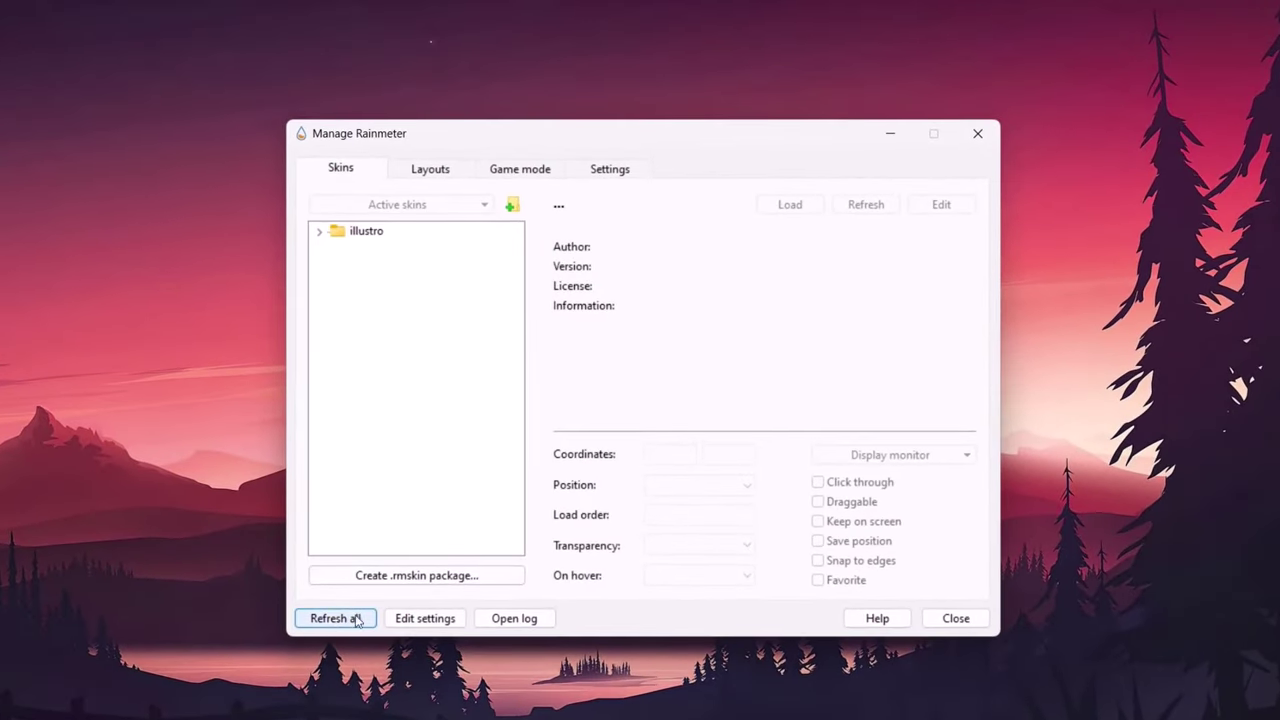
{"action": "left_click", "coordinate": [336, 618]}
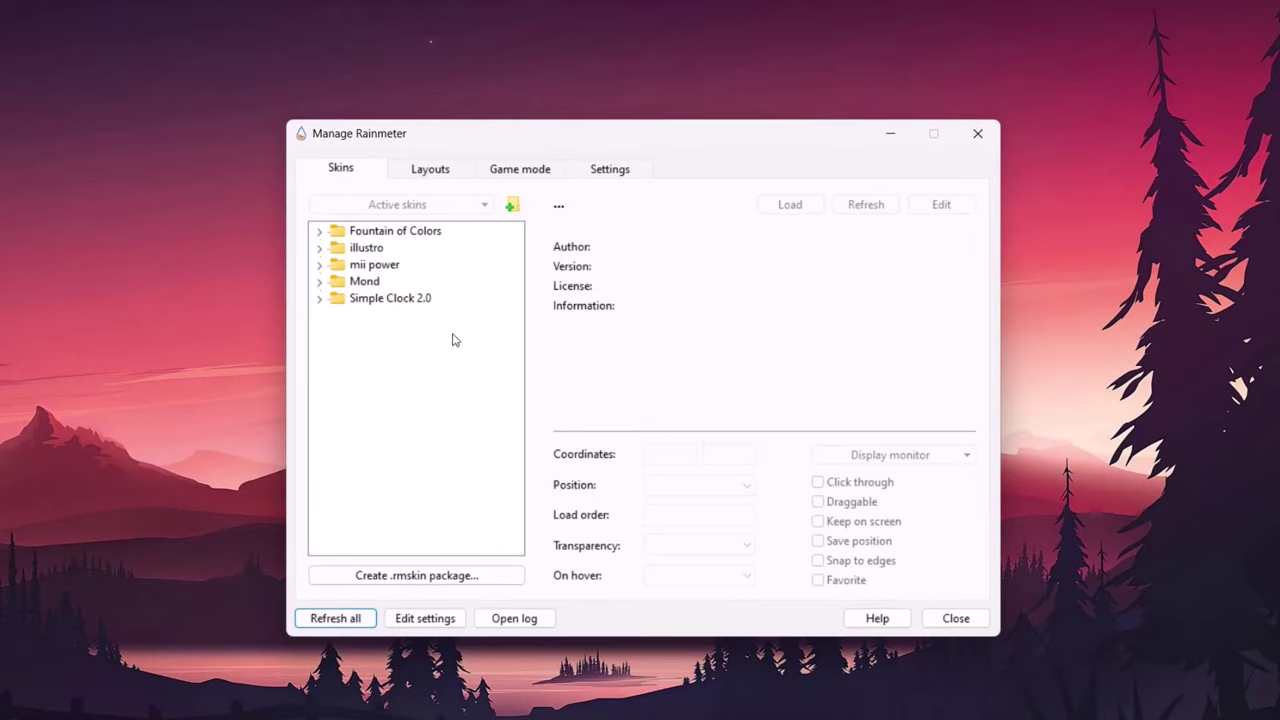
{"action": "left_click_drag", "start_coordinate": [512, 138], "coordinate": [738, 126]}
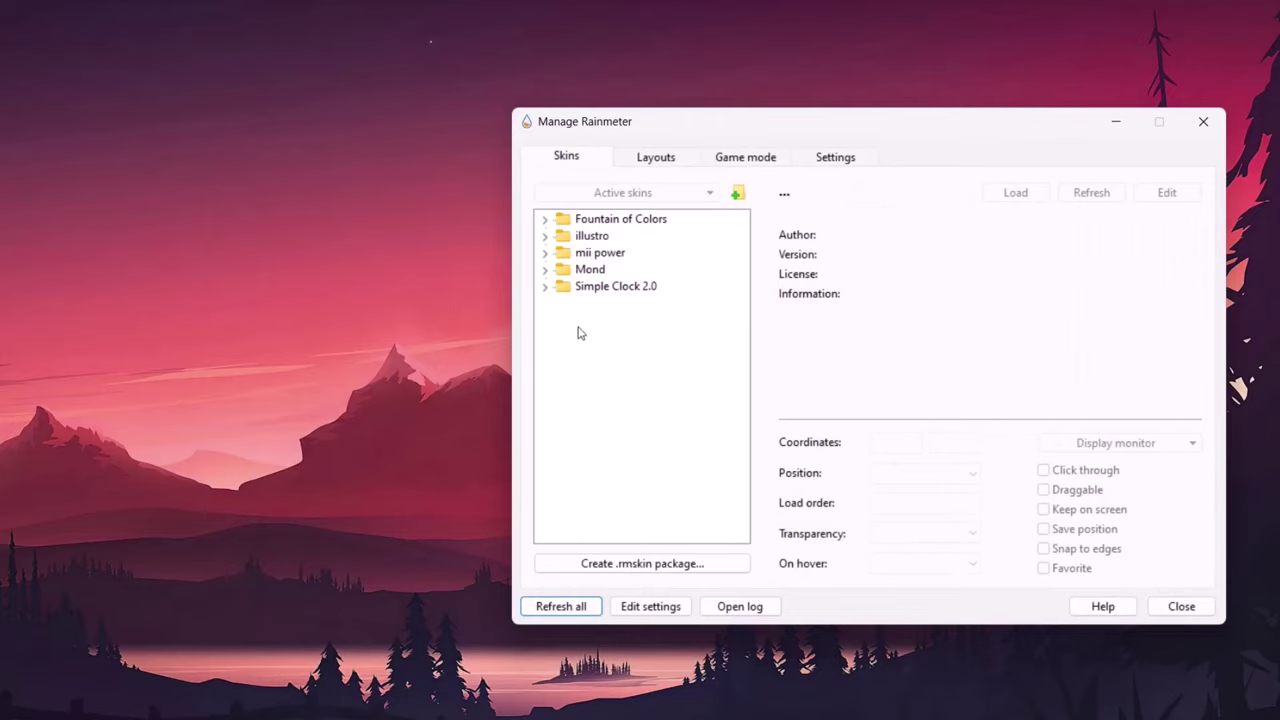
Load the W.ini skin from mii power\power and place it in the lower-left area of the desktop at about 75, 653.
{"action": "left_click", "coordinate": [545, 254]}
{"action": "left_click", "coordinate": [563, 271]}
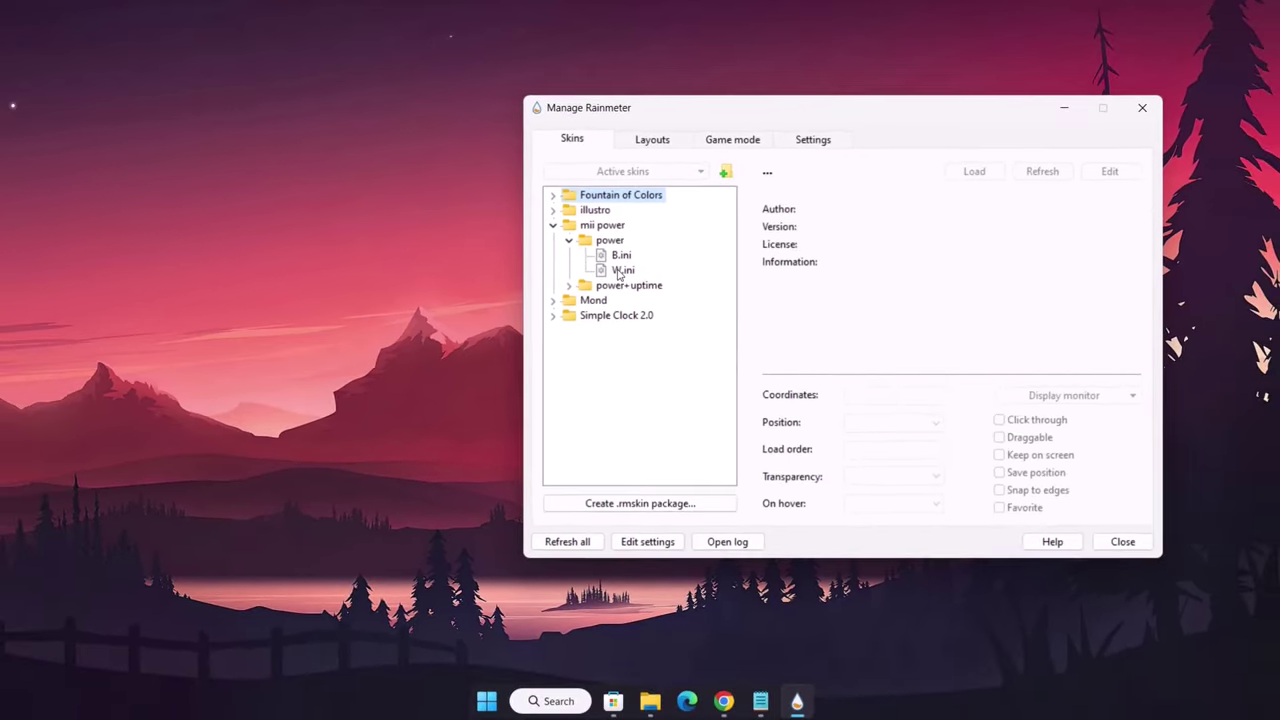
{"action": "left_click", "coordinate": [621, 272]}
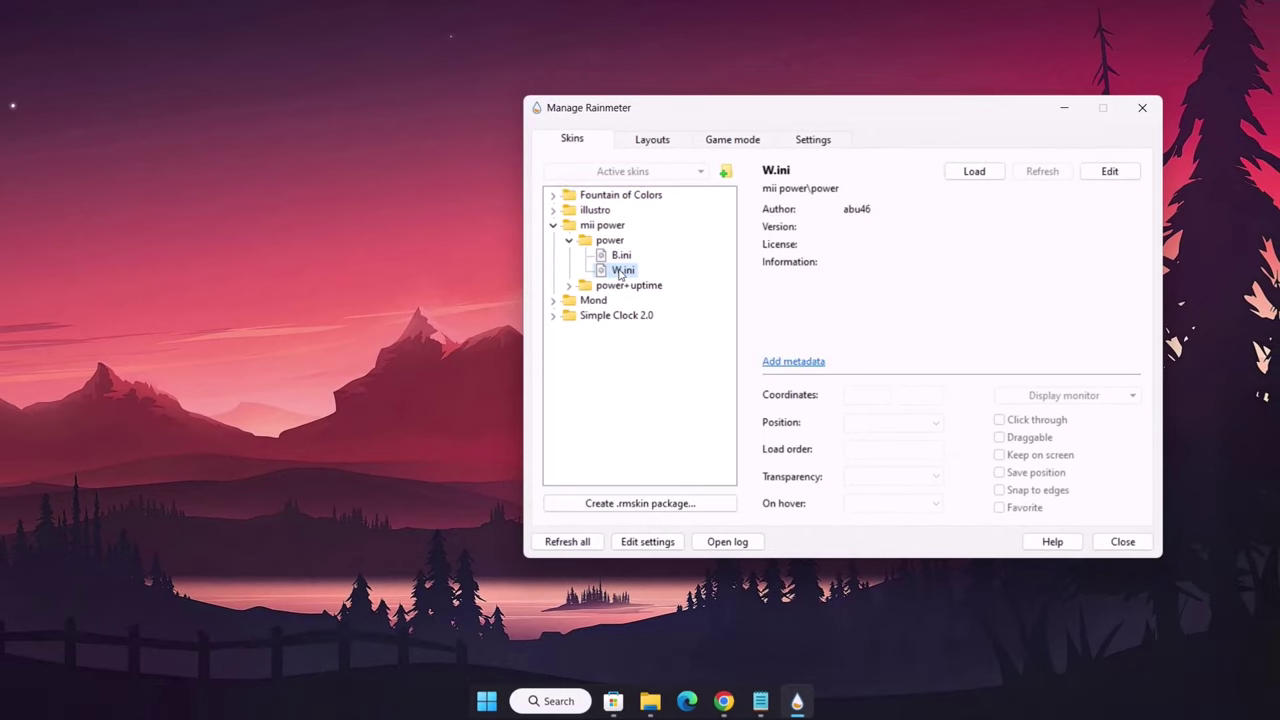
{"action": "left_click", "coordinate": [955, 175]}
{"action": "left_click", "coordinate": [23, 10]}
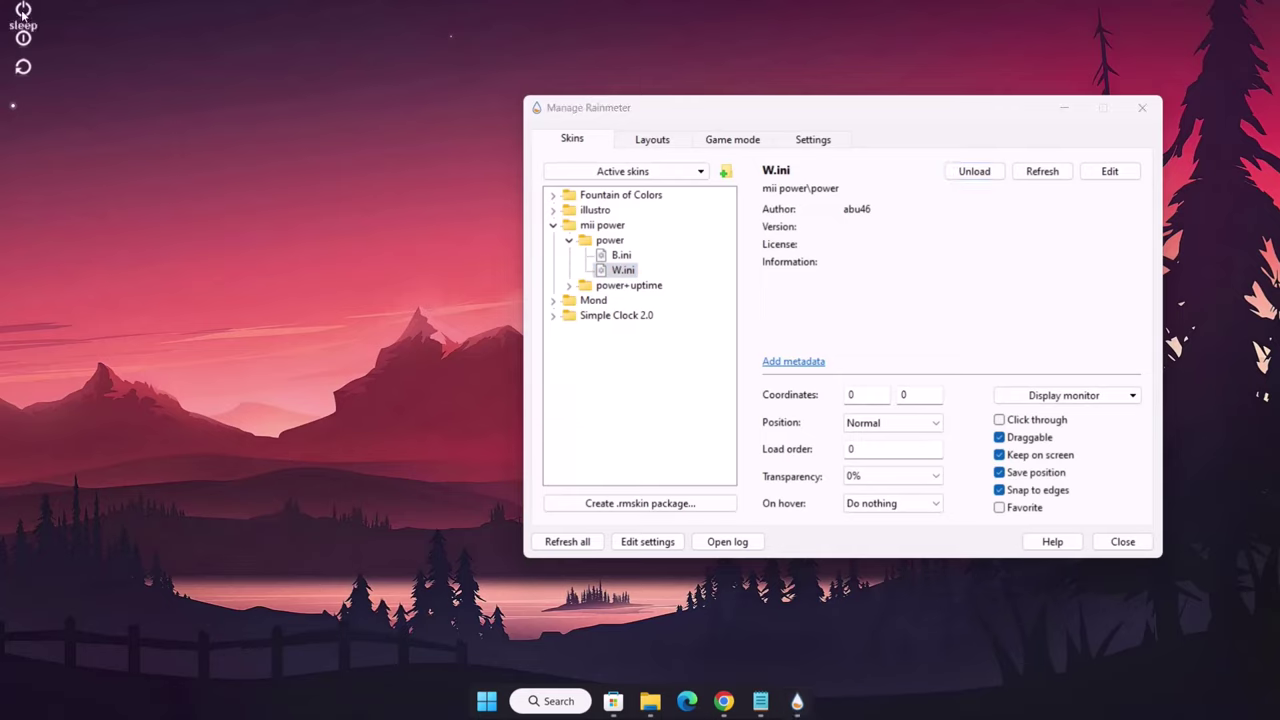
{"action": "left_click_drag", "start_coordinate": [23, 37], "coordinate": [86, 582]}
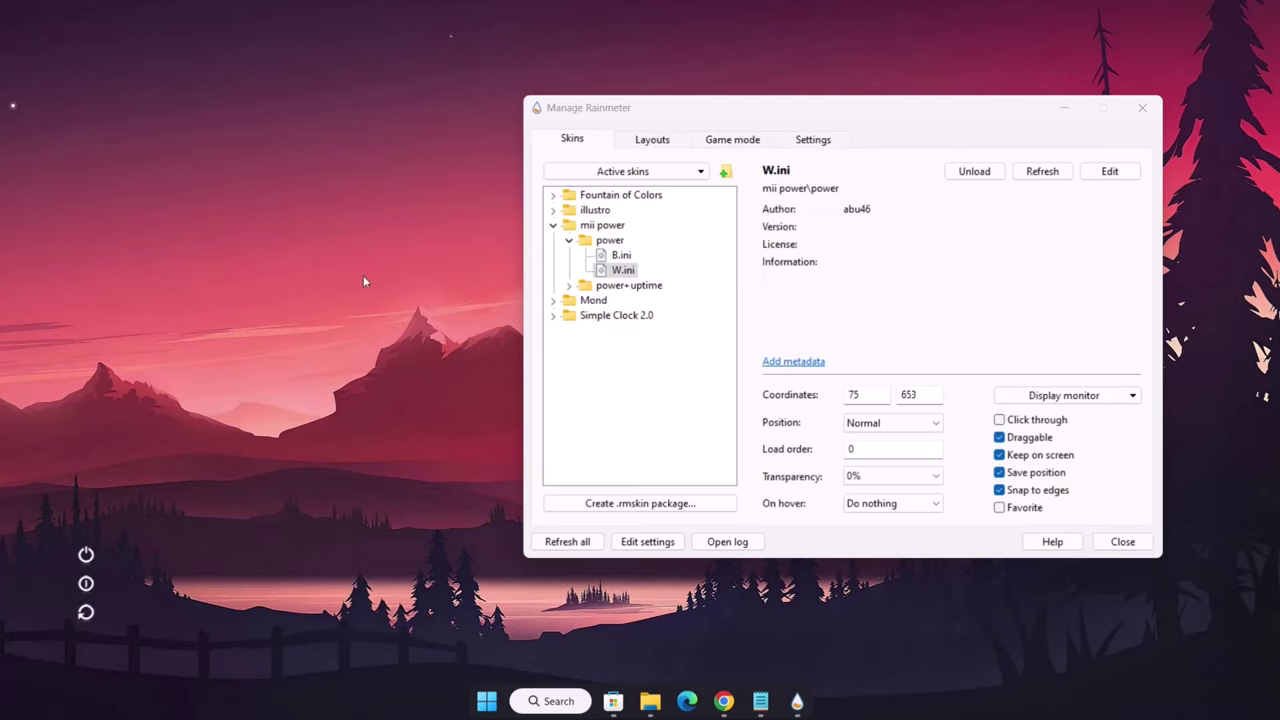
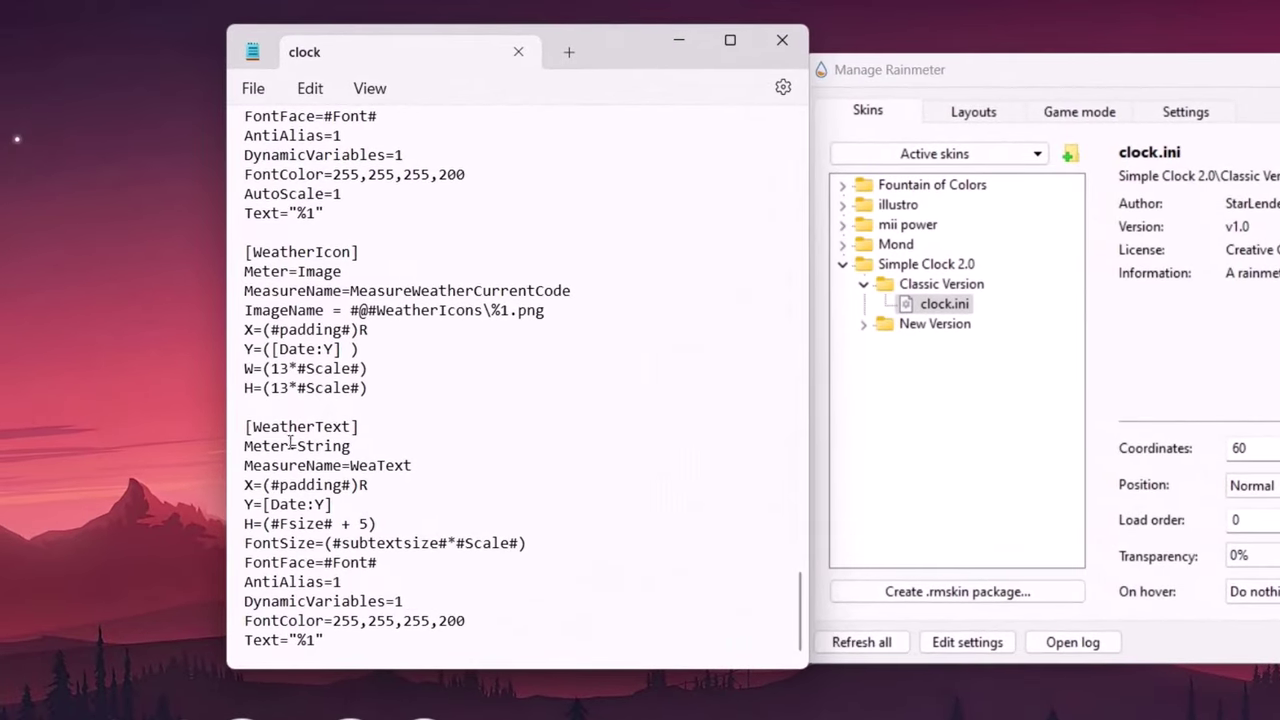
Delete the WeatherText, MeasureWeather, MeasureWeatherCurrentTemp, WeaText and MeasureWeatherCurrentCode sections from the clock skin file, along with surplus blank lines above the Clock section.
{"action": "left_click_drag", "start_coordinate": [247, 426], "coordinate": [553, 649]}
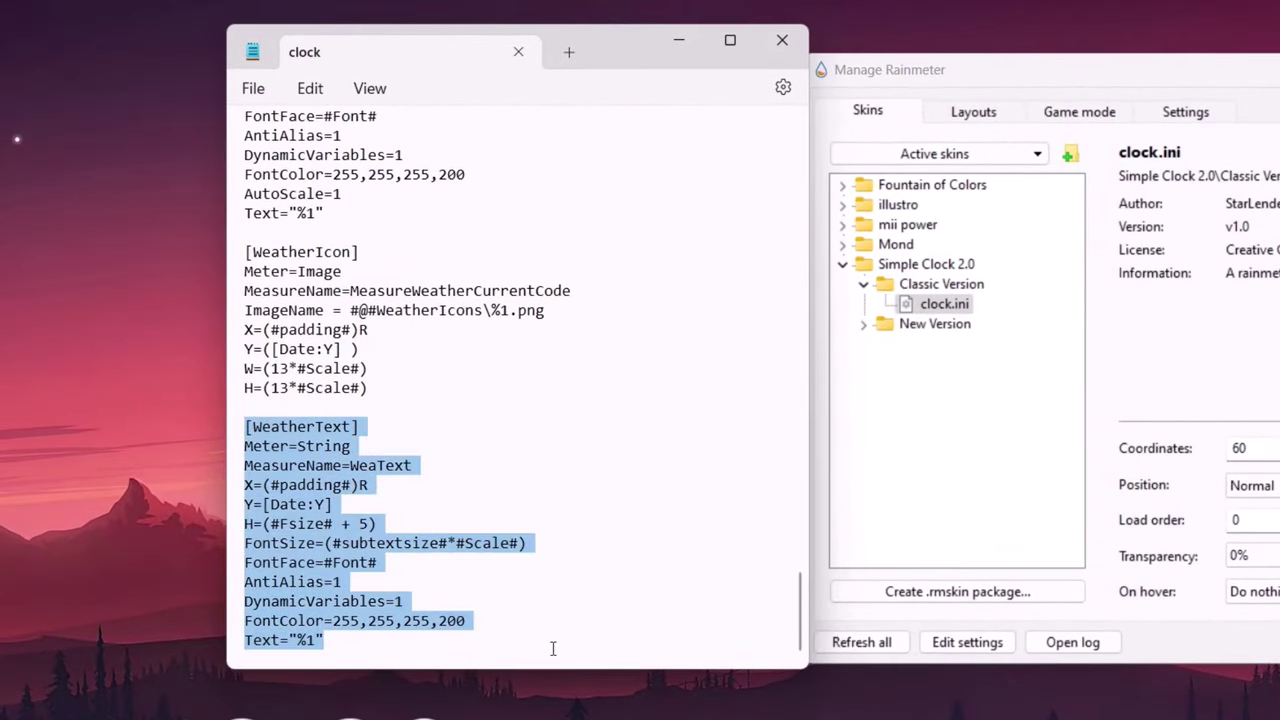
{"action": "key", "text": "Delete"}
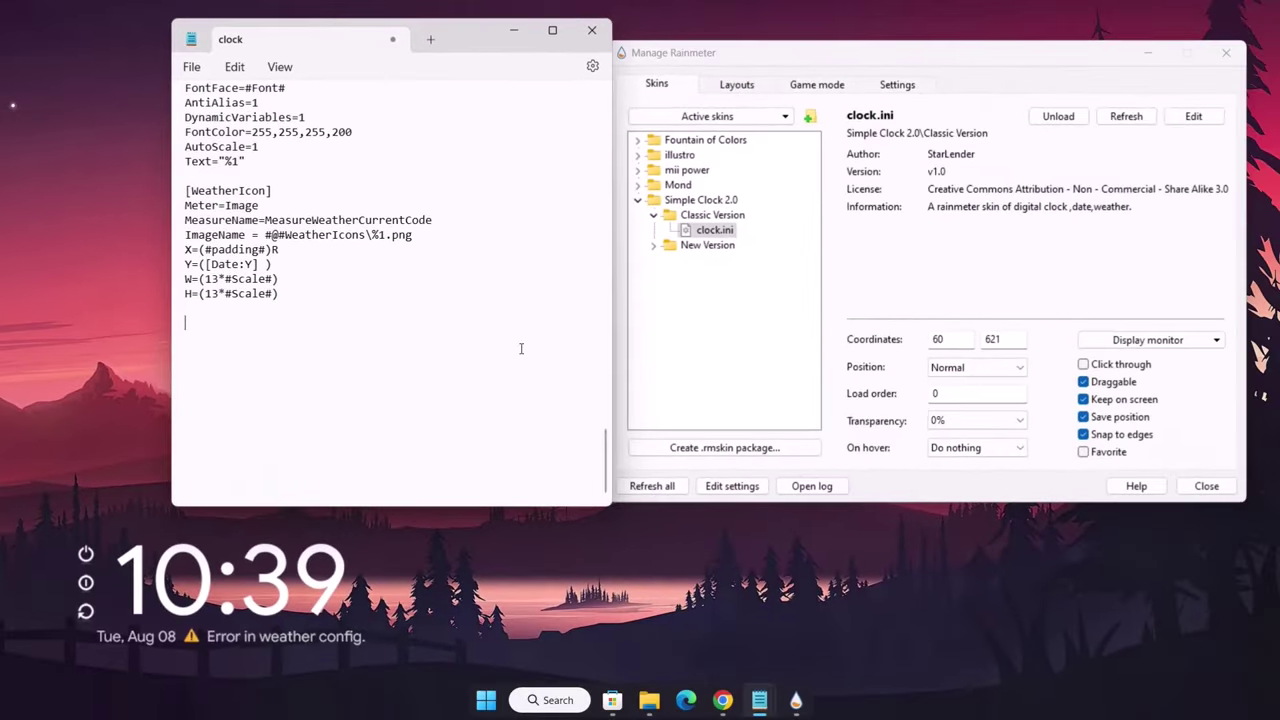
{"action": "scroll", "coordinate": [520, 348], "scroll_direction": "up", "scroll_amount": 3}
{"action": "scroll", "coordinate": [520, 348], "scroll_direction": "up", "scroll_amount": 1}
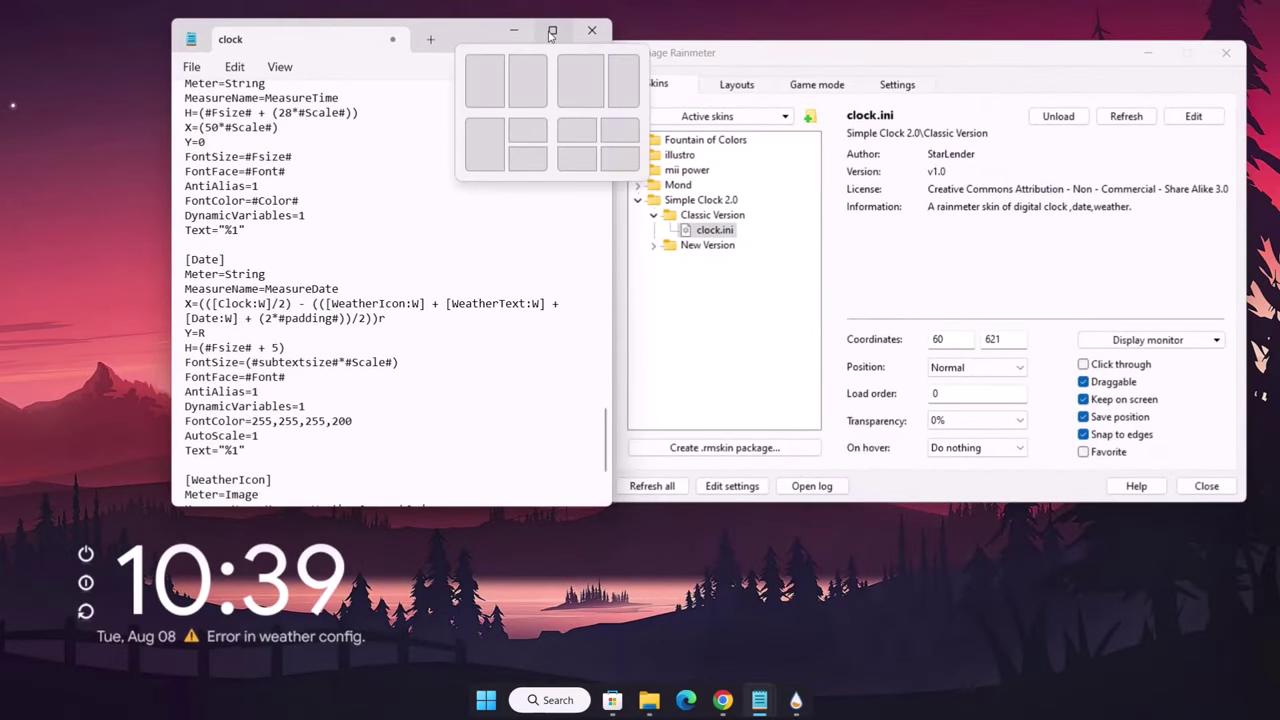
{"action": "left_click", "coordinate": [551, 33]}
{"action": "scroll", "coordinate": [537, 382], "scroll_direction": "up", "scroll_amount": 6}
{"action": "scroll", "coordinate": [537, 382], "scroll_direction": "up", "scroll_amount": 5}
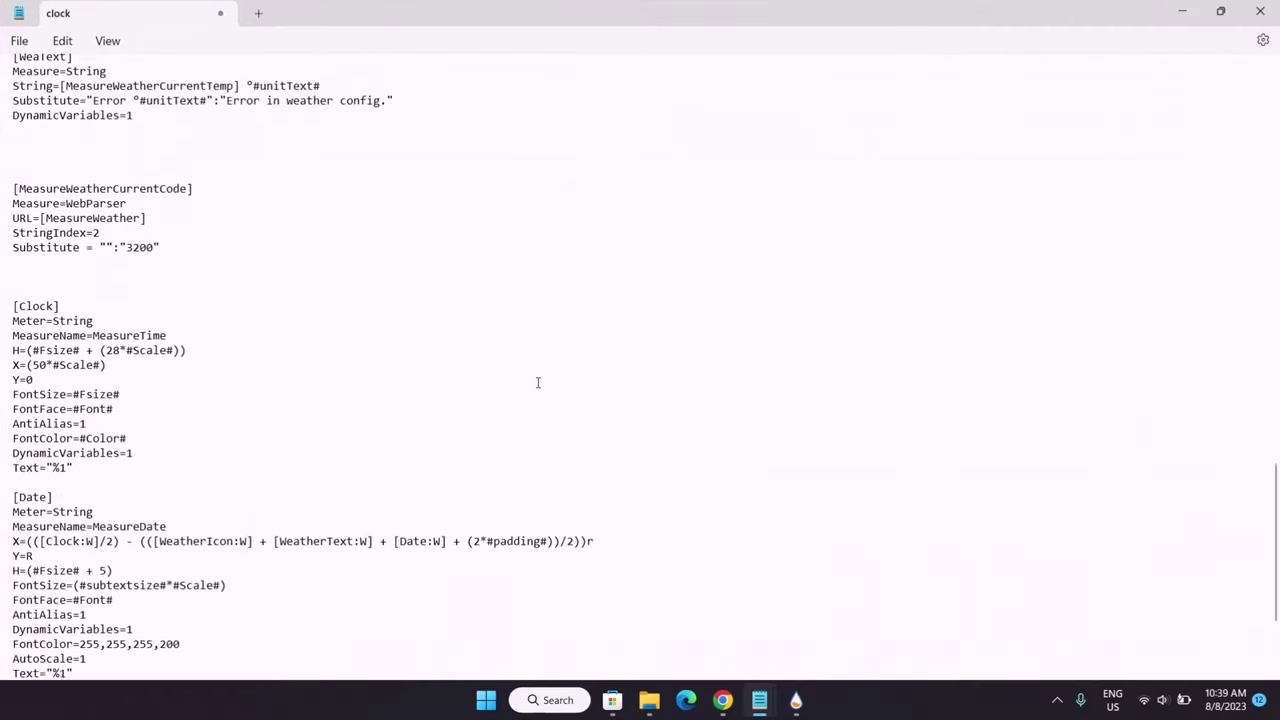
{"action": "scroll", "coordinate": [386, 393], "scroll_direction": "up", "scroll_amount": 3}
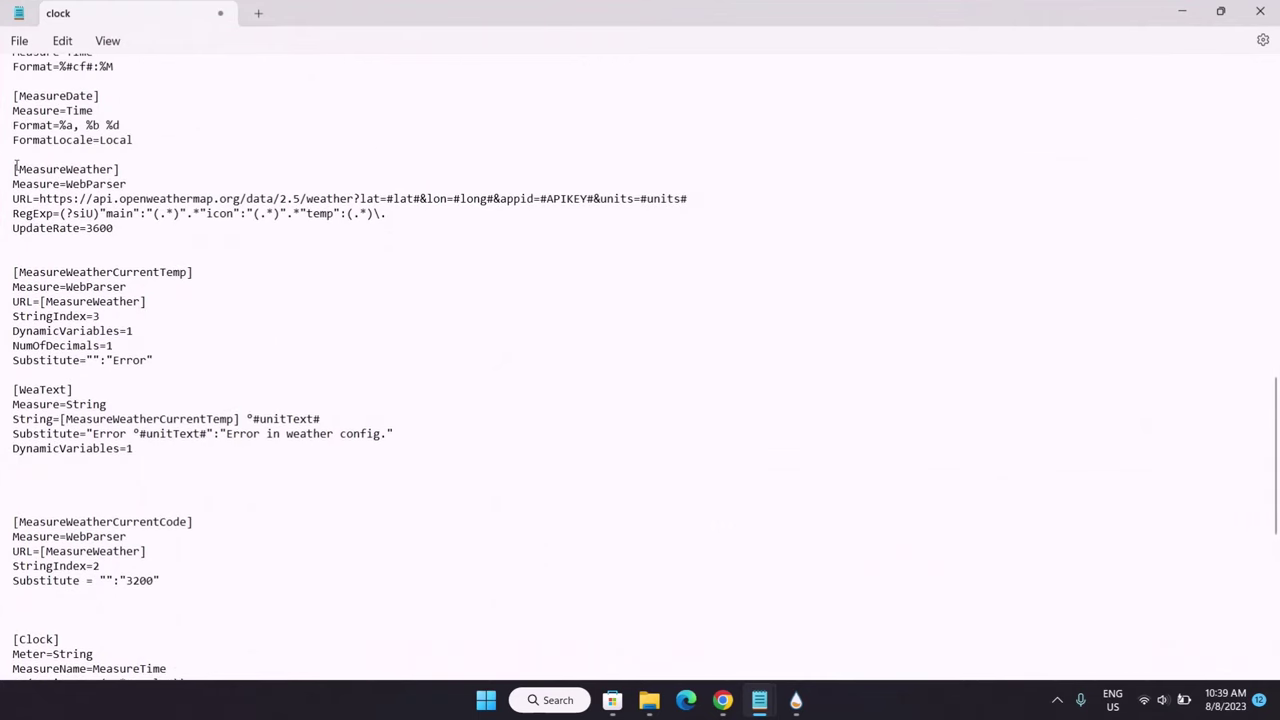
{"action": "left_click_drag", "start_coordinate": [46, 200], "coordinate": [204, 571]}
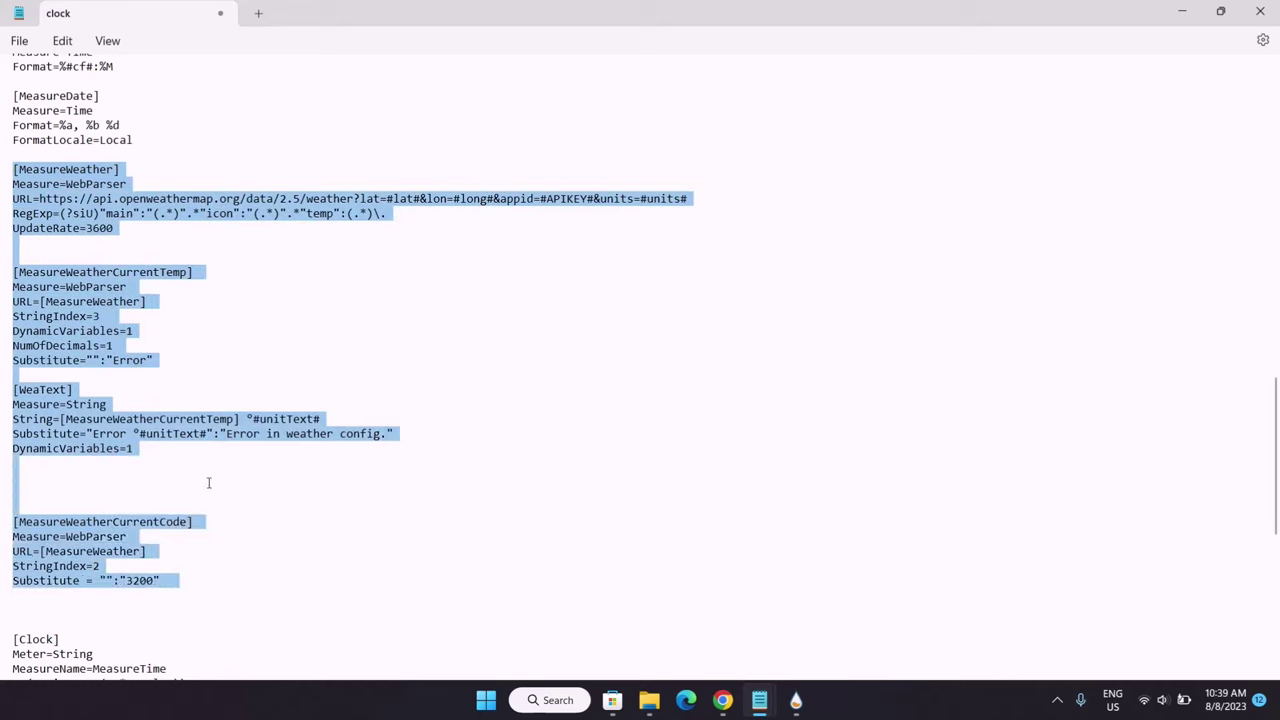
{"action": "key", "text": "Delete"}
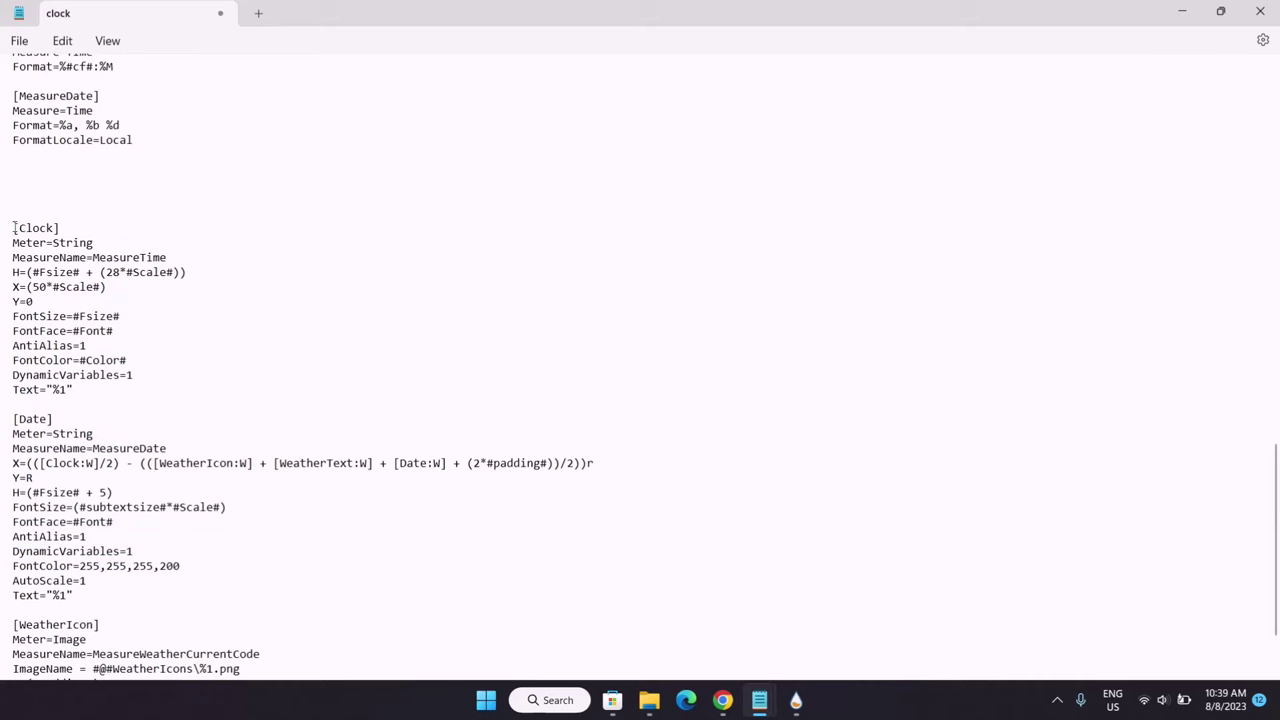
{"action": "key", "text": "BackSpace"}
{"action": "key", "text": "BackSpace"}
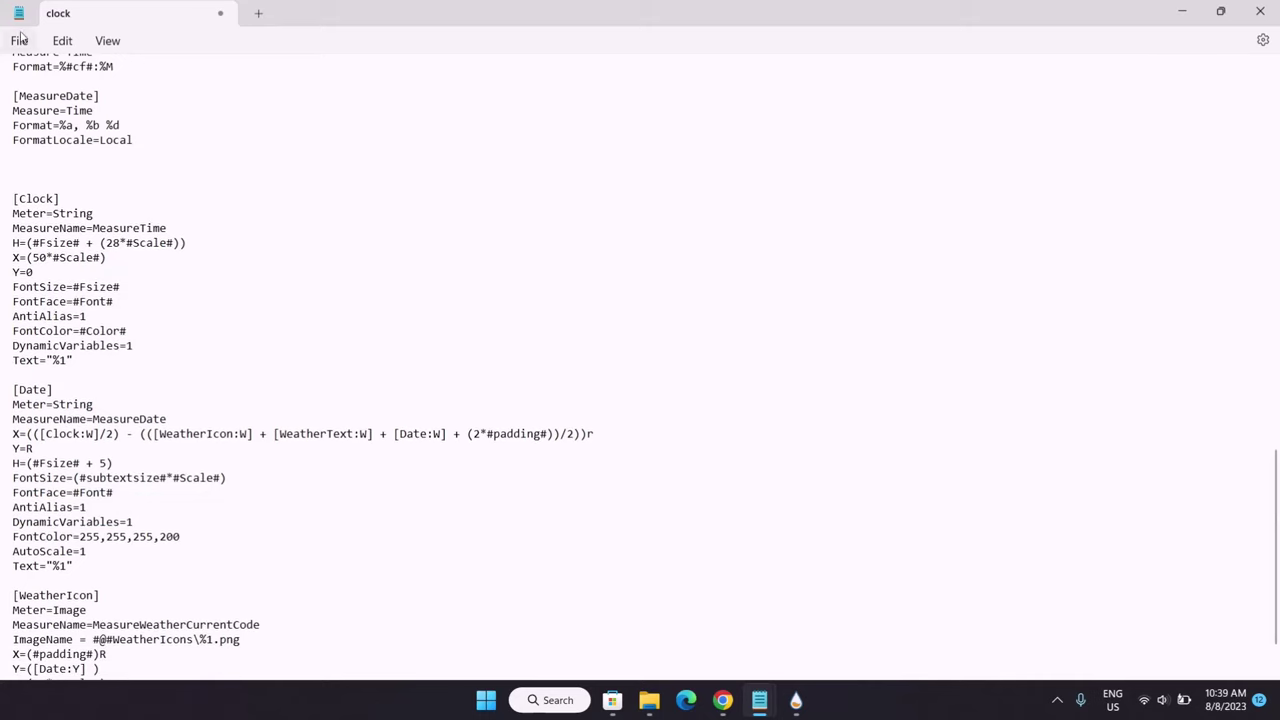
Save and close the edited clock file, and refresh the Simple Clock skin on the desktop.
{"action": "left_click", "coordinate": [19, 42]}
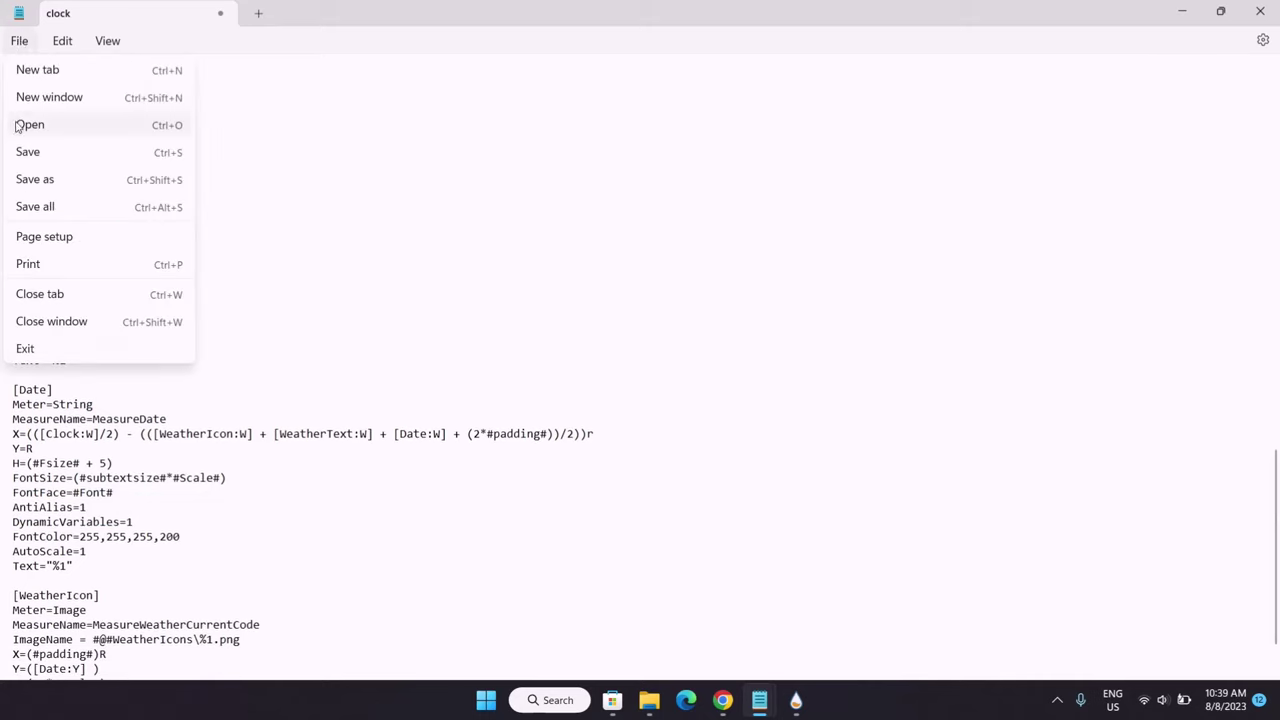
{"action": "left_click", "coordinate": [28, 152]}
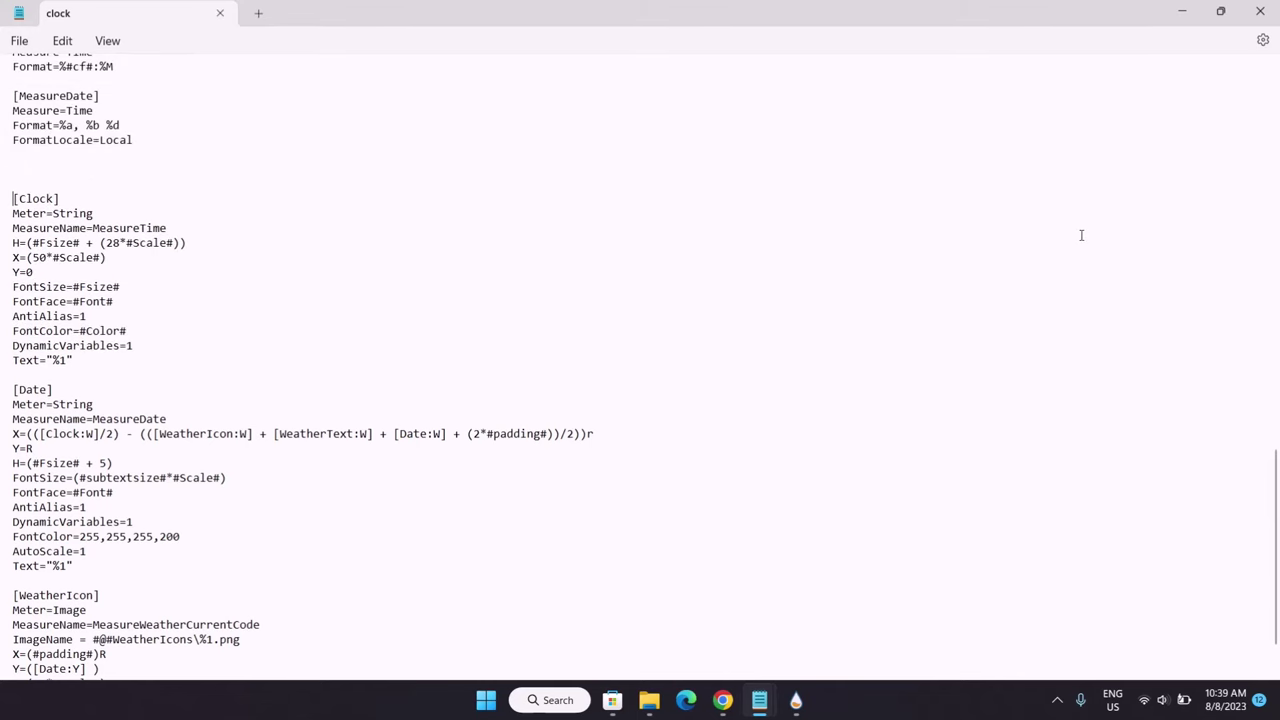
{"action": "left_click", "coordinate": [1275, 12]}
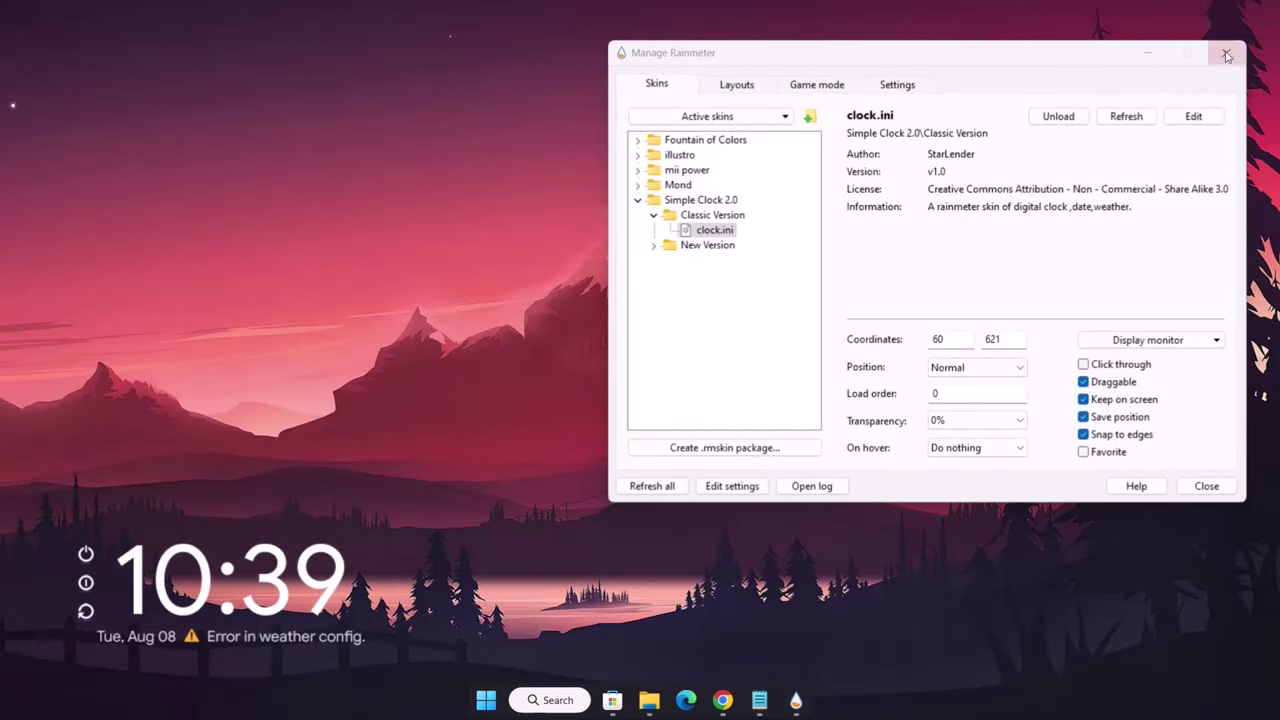
{"action": "right_click", "coordinate": [137, 590]}
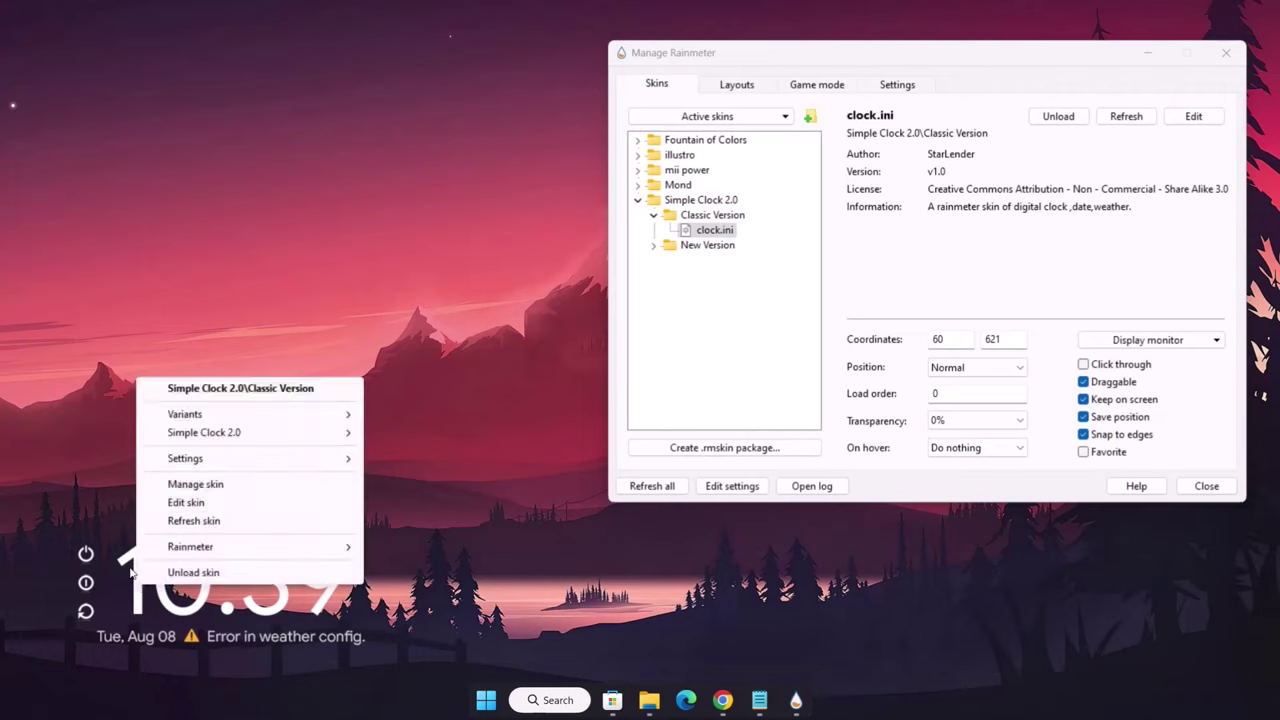
{"action": "left_click", "coordinate": [180, 521]}
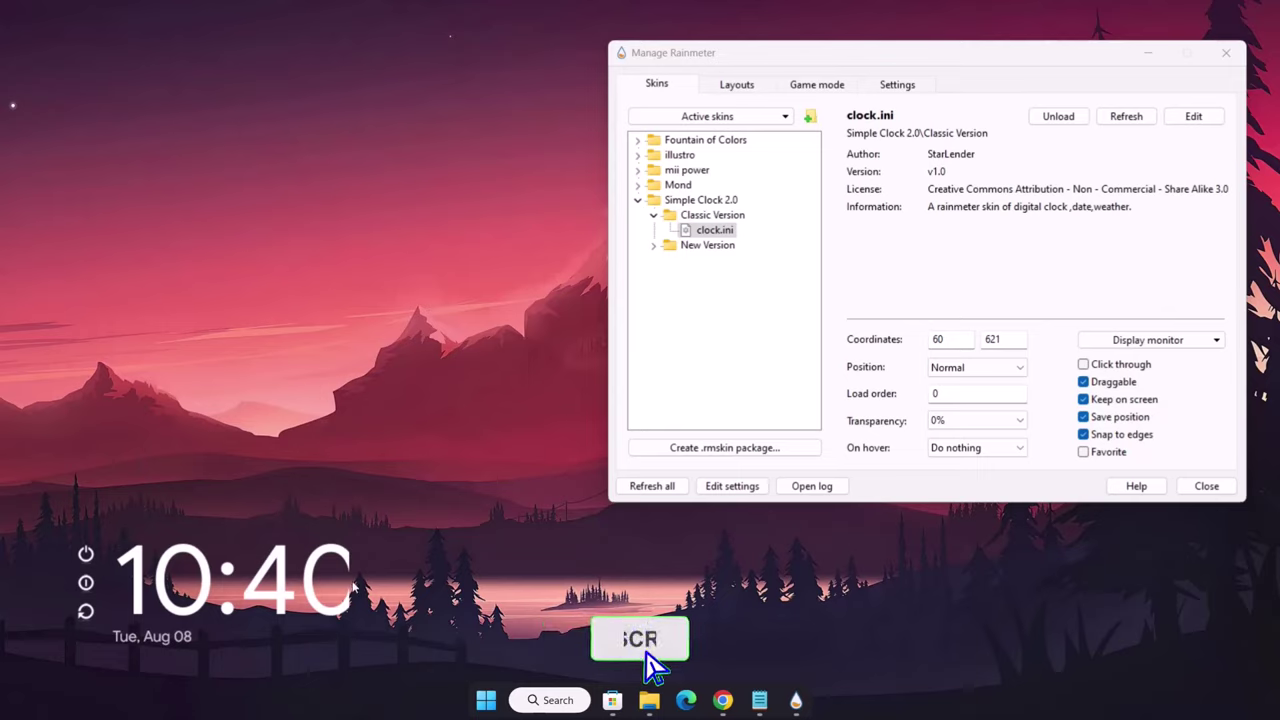
Refresh the Simple Clock skin on the desktop again and collapse its folder in the skin list.
{"action": "right_click", "coordinate": [134, 612]}
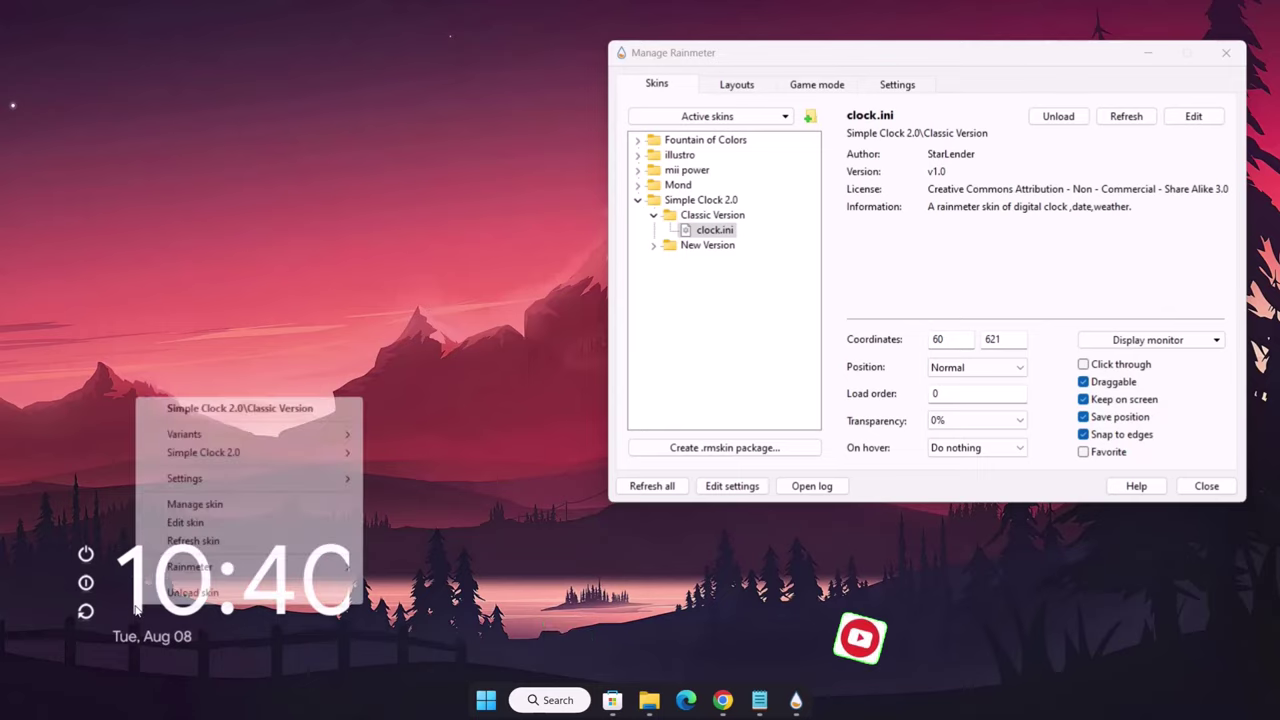
{"action": "left_click", "coordinate": [175, 541]}
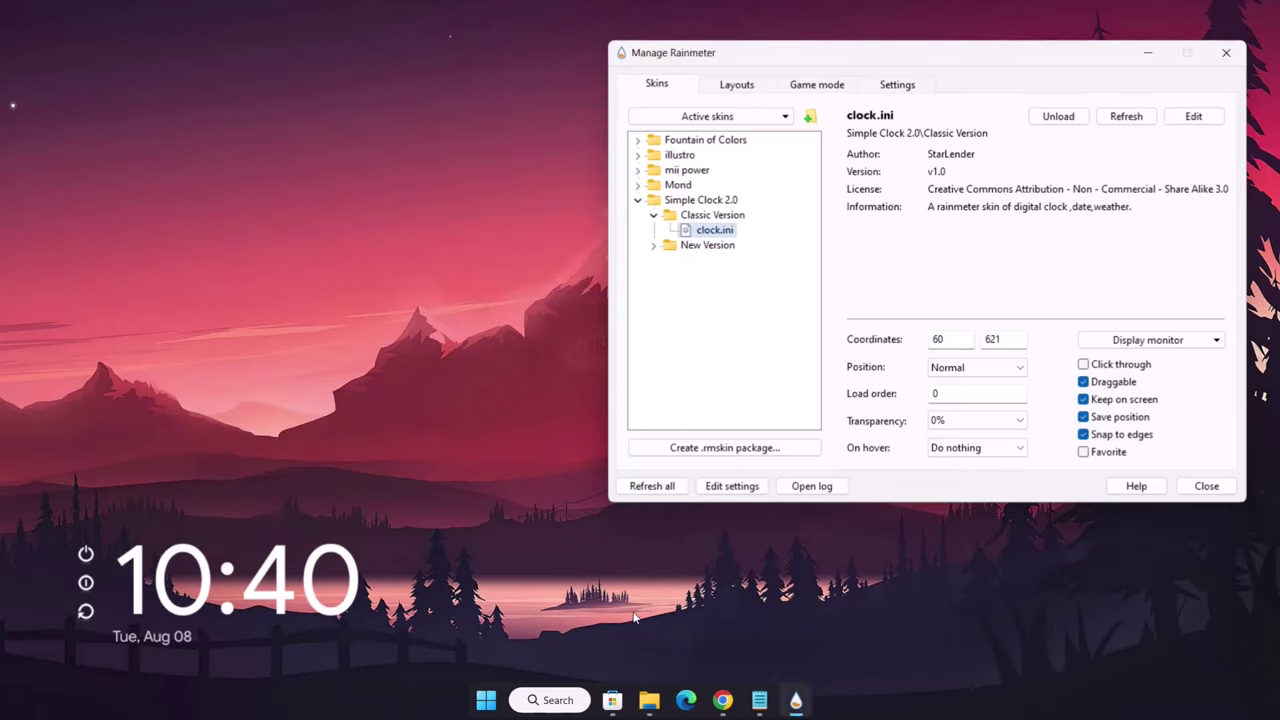
{"action": "left_click", "coordinate": [652, 216]}
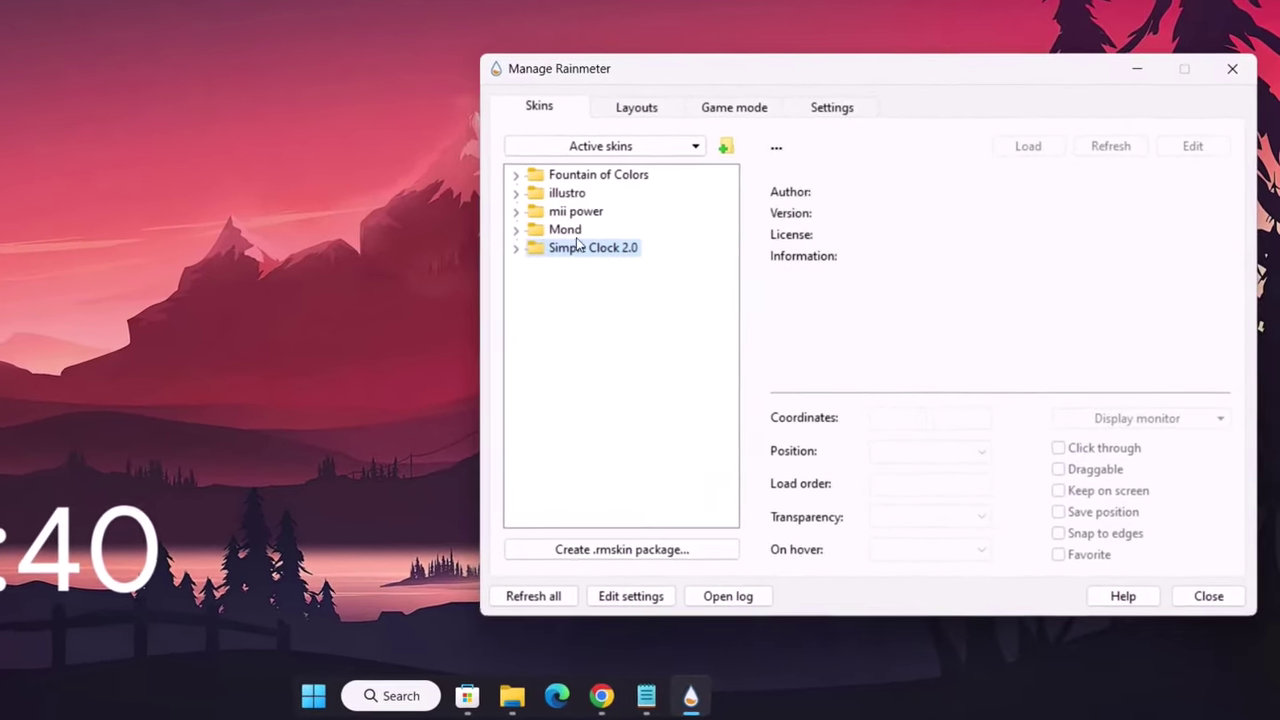
Load the Clock.ini skin from Mond\Clock, then minimize the manager and center the skin above the mountain peak on the desktop.
{"action": "left_click", "coordinate": [514, 229]}
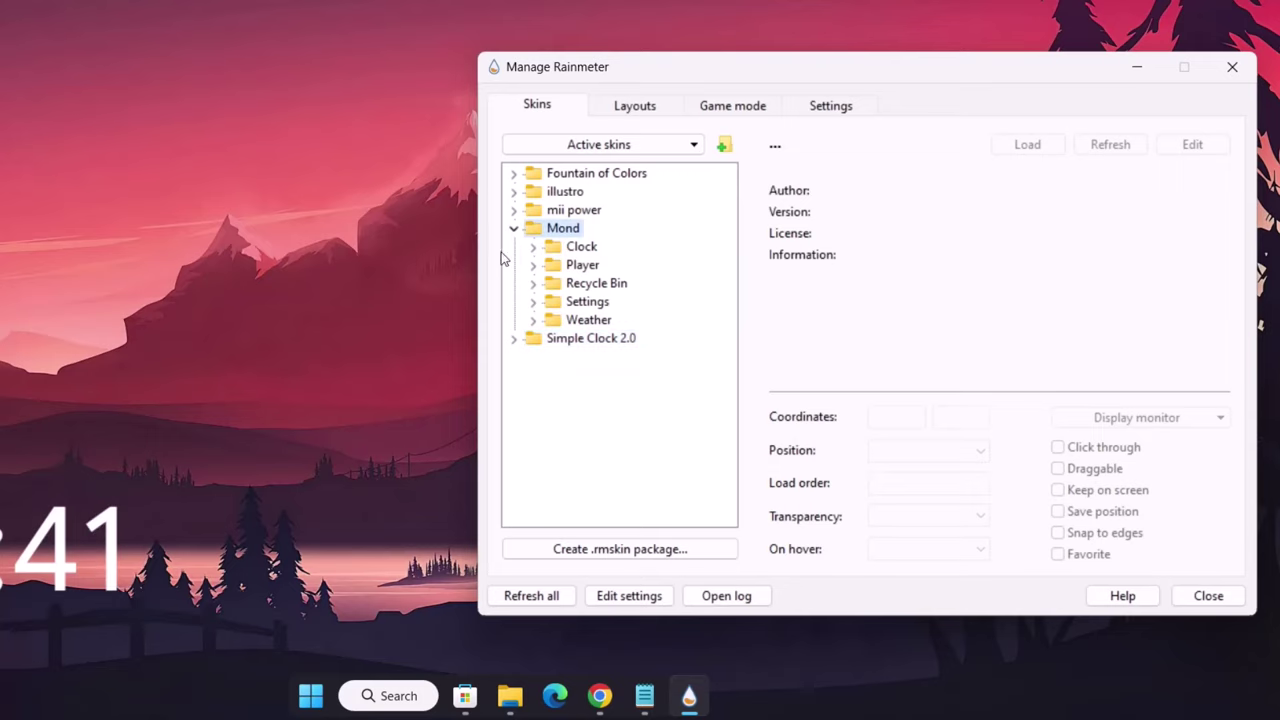
{"action": "left_click", "coordinate": [533, 247]}
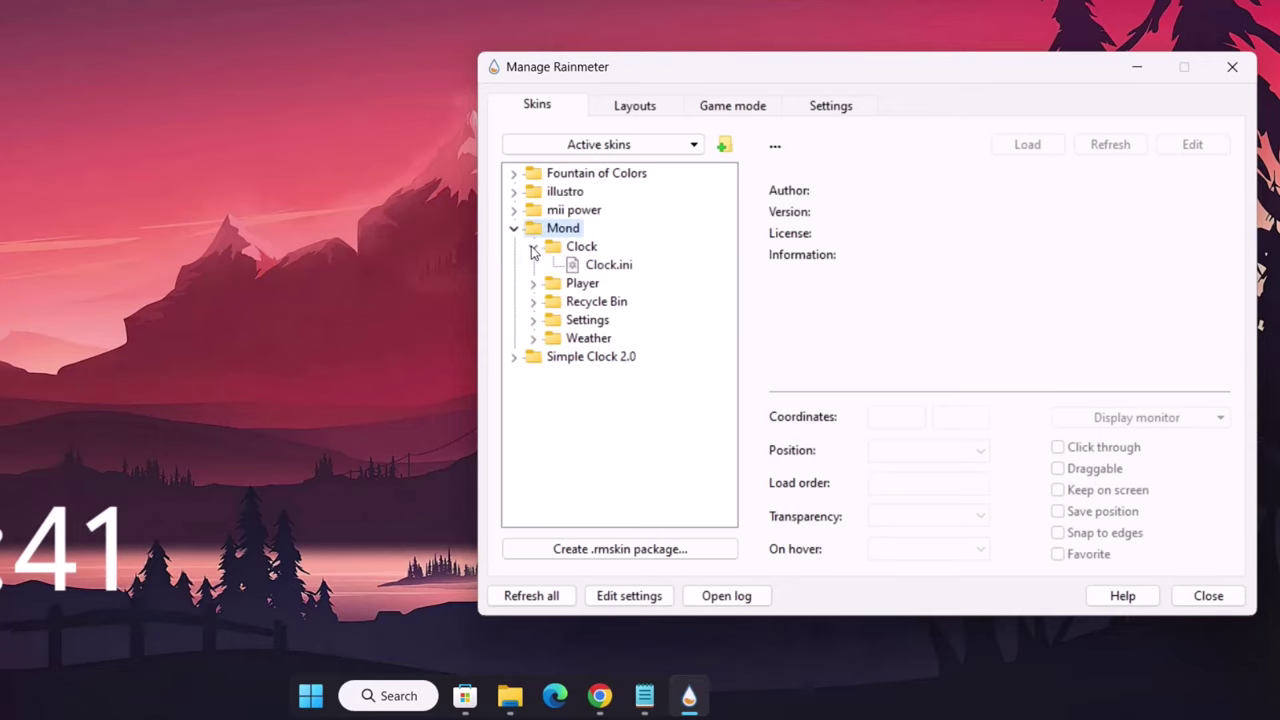
{"action": "left_click", "coordinate": [589, 268]}
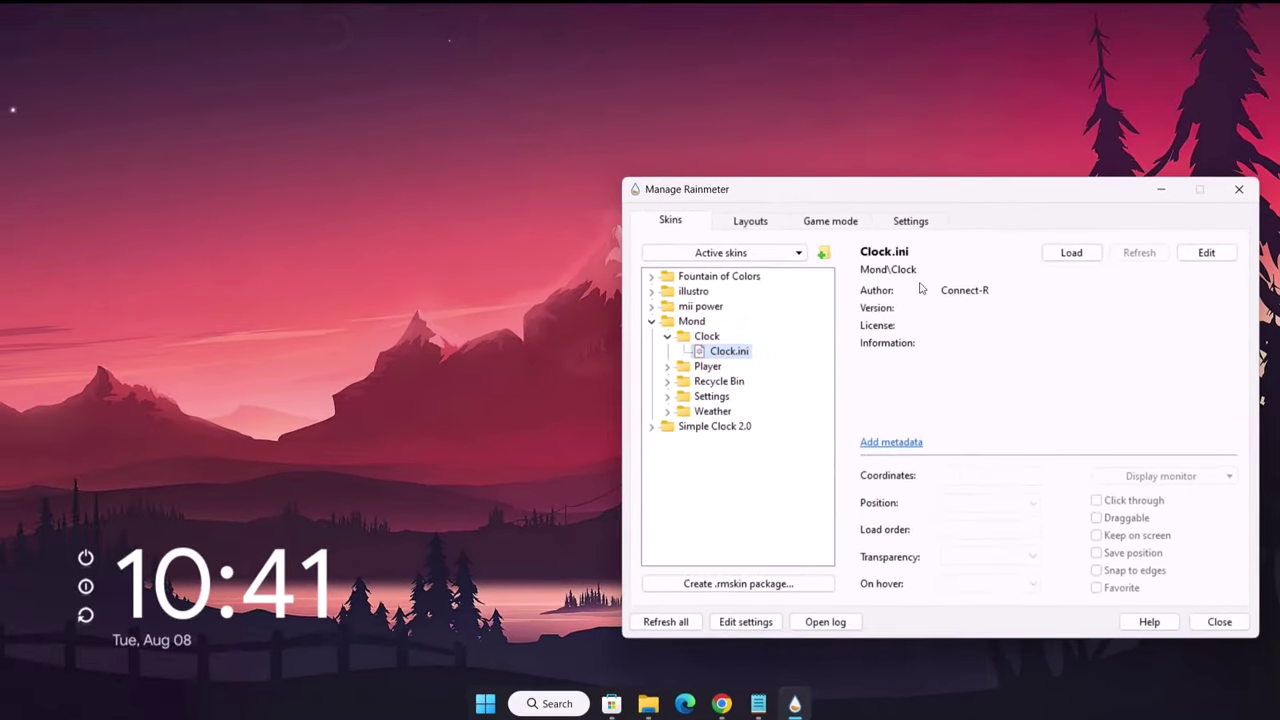
{"action": "left_click", "coordinate": [1027, 144]}
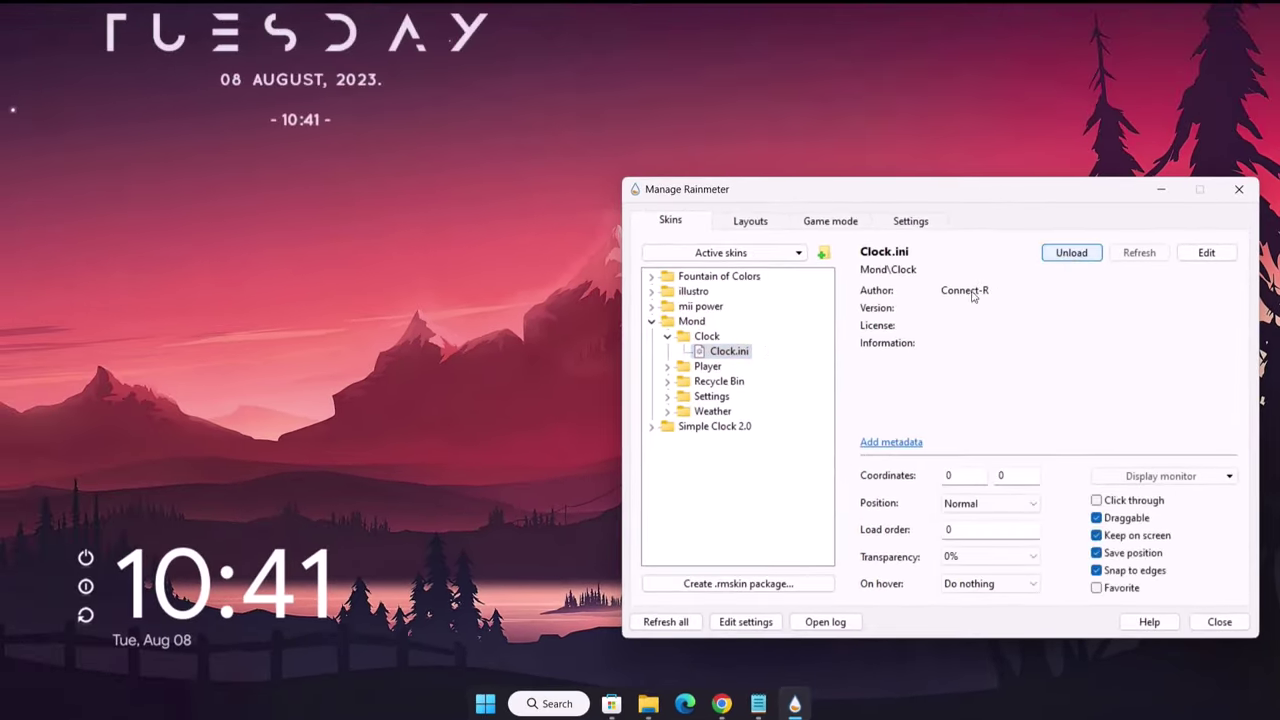
{"action": "left_click_drag", "start_coordinate": [282, 78], "coordinate": [352, 133]}
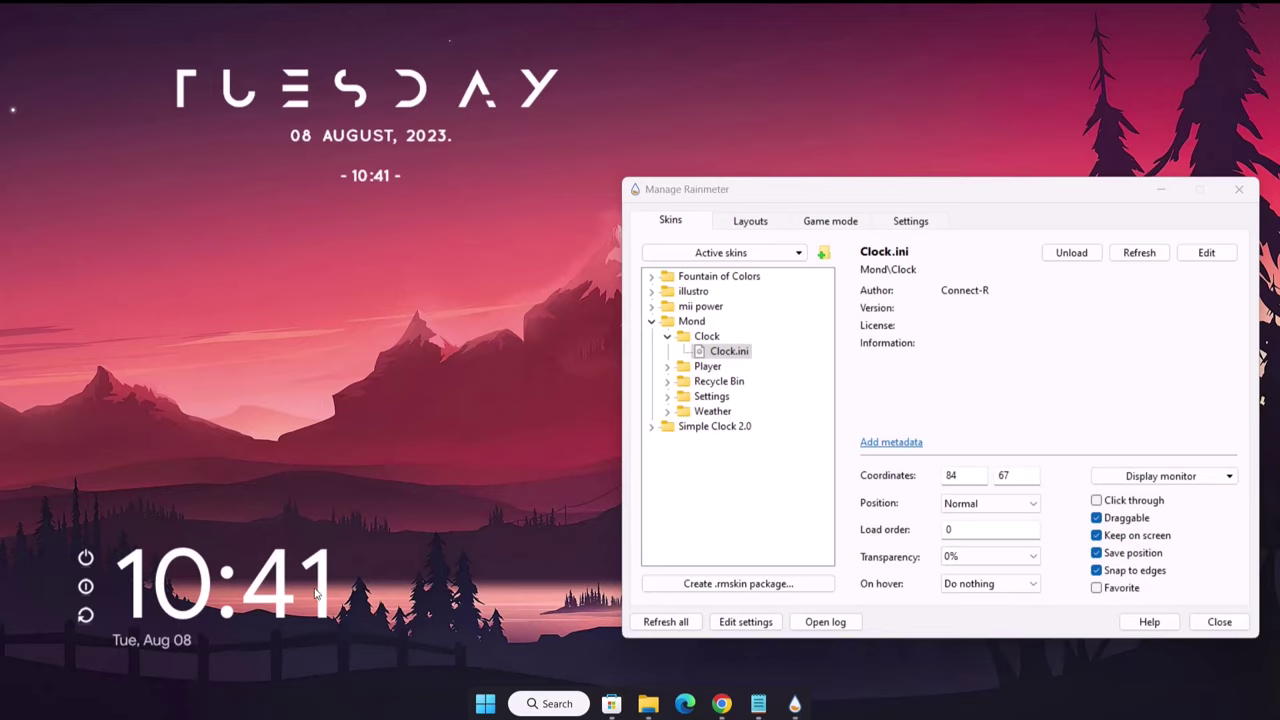
{"action": "left_click", "coordinate": [1162, 192]}
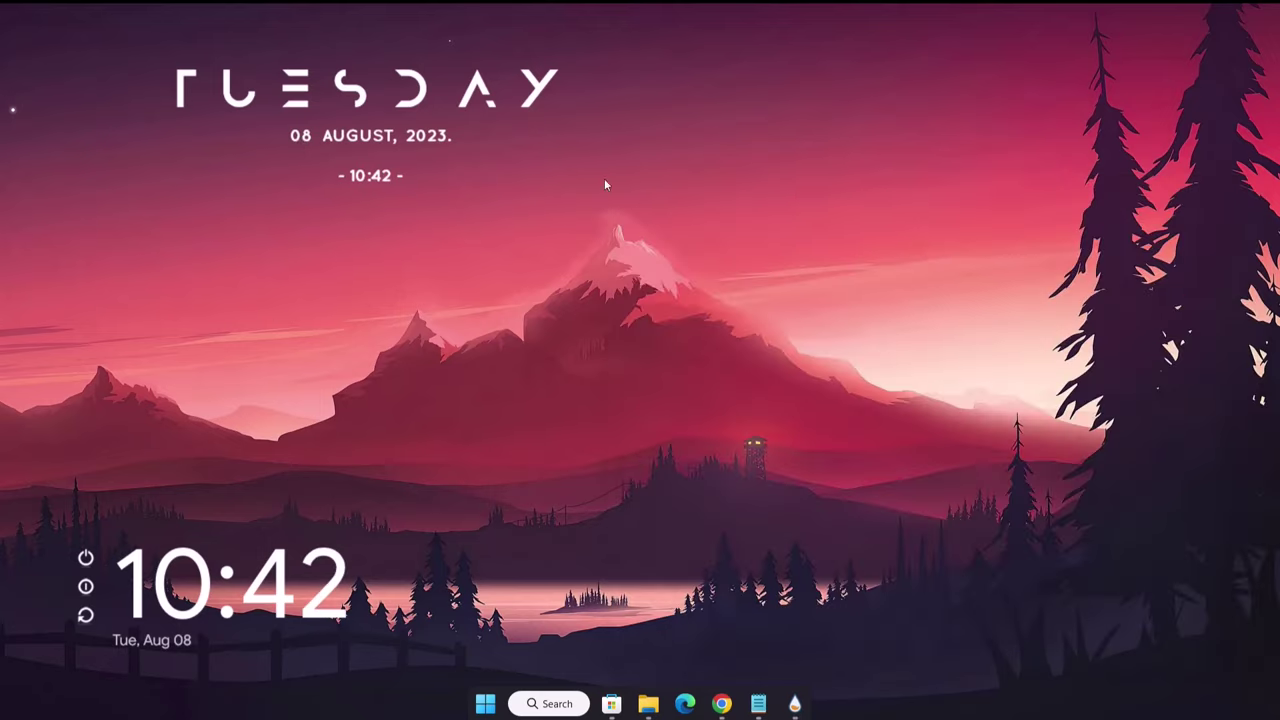
{"action": "left_click_drag", "start_coordinate": [369, 117], "coordinate": [625, 171]}
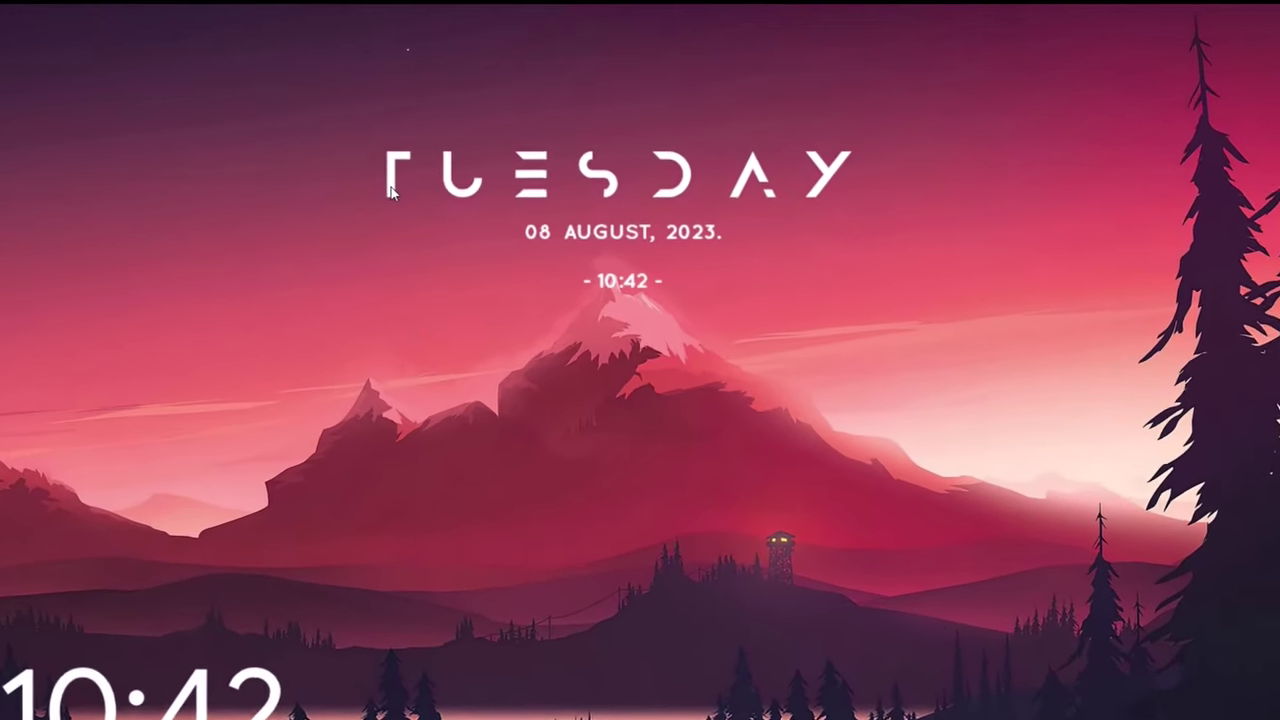
Open the Mond clock skin's file for editing and delete its MeterDate section.
{"action": "right_click", "coordinate": [435, 153]}
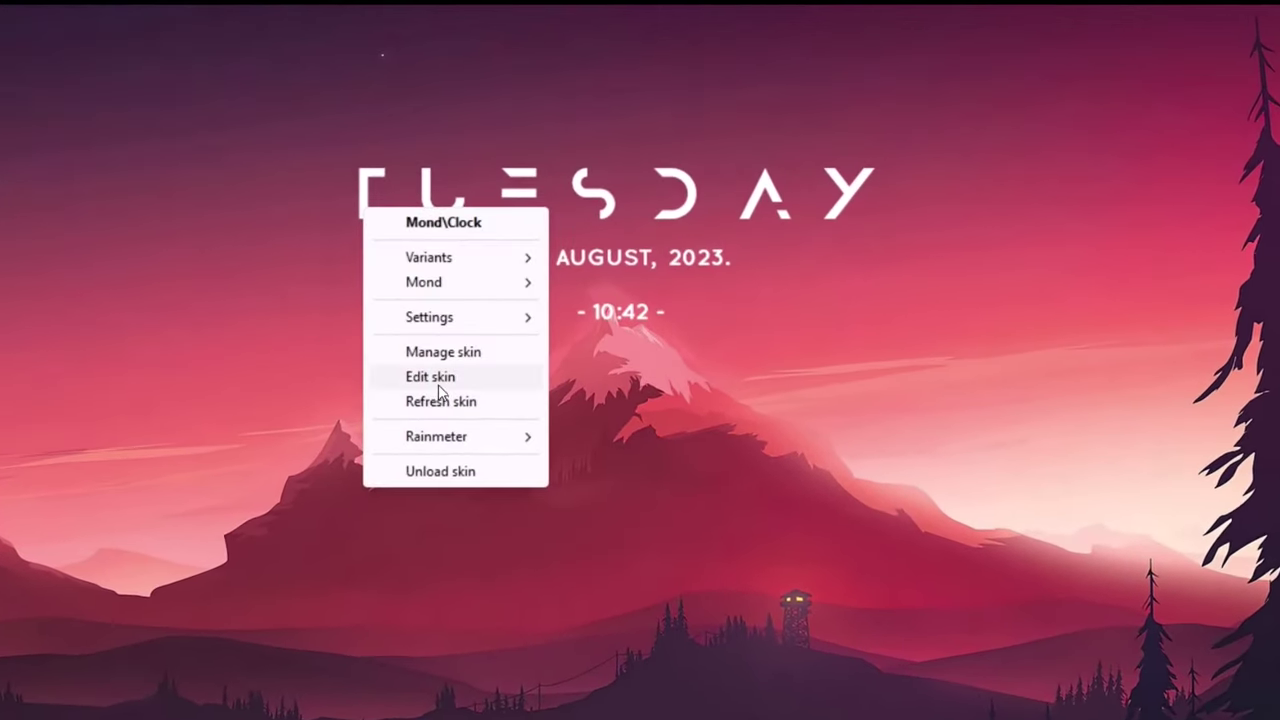
{"action": "left_click", "coordinate": [428, 380]}
{"action": "scroll", "coordinate": [540, 400], "scroll_direction": "down", "scroll_amount": 10}
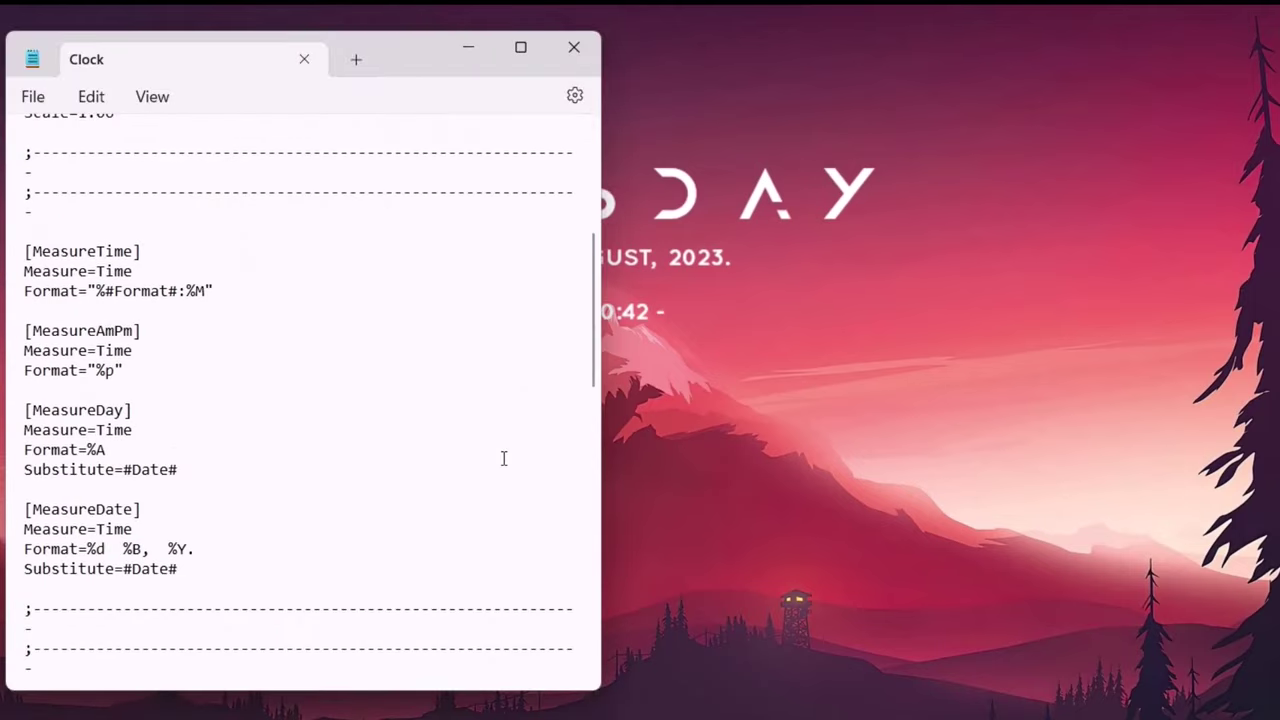
{"action": "scroll", "coordinate": [504, 466], "scroll_direction": "down", "scroll_amount": 15}
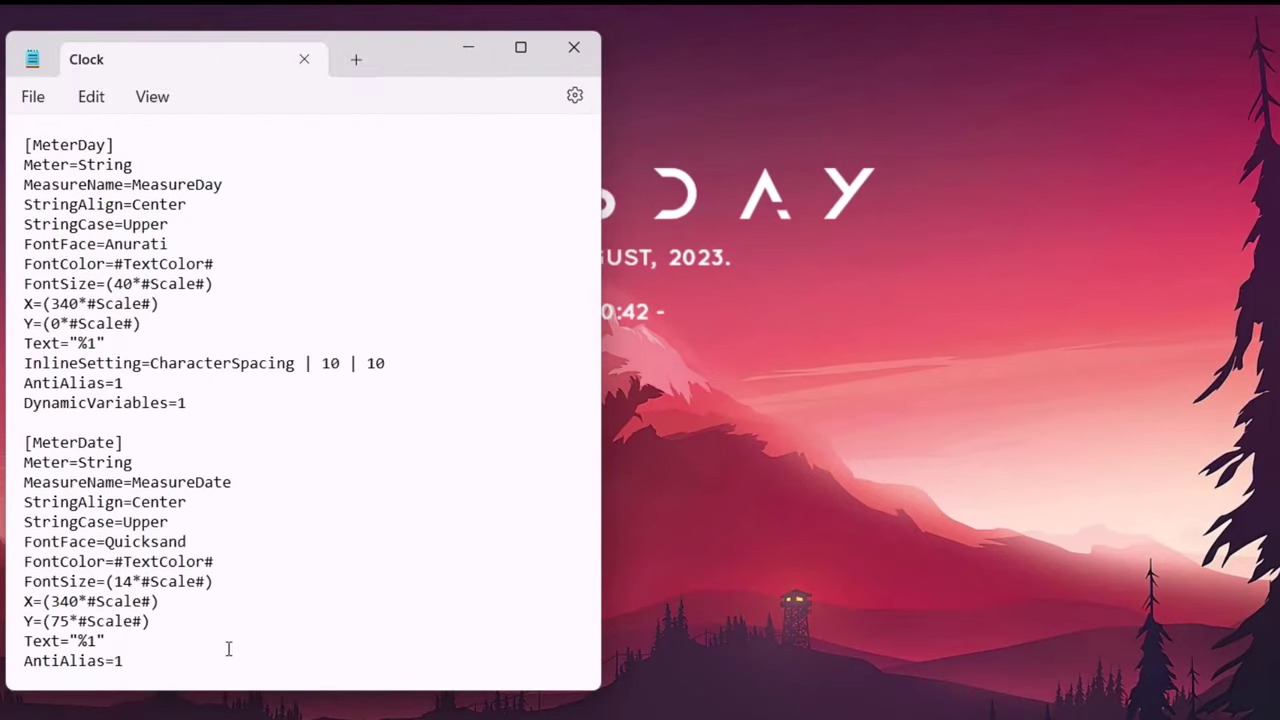
{"action": "left_click_drag", "start_coordinate": [115, 661], "coordinate": [24, 482]}
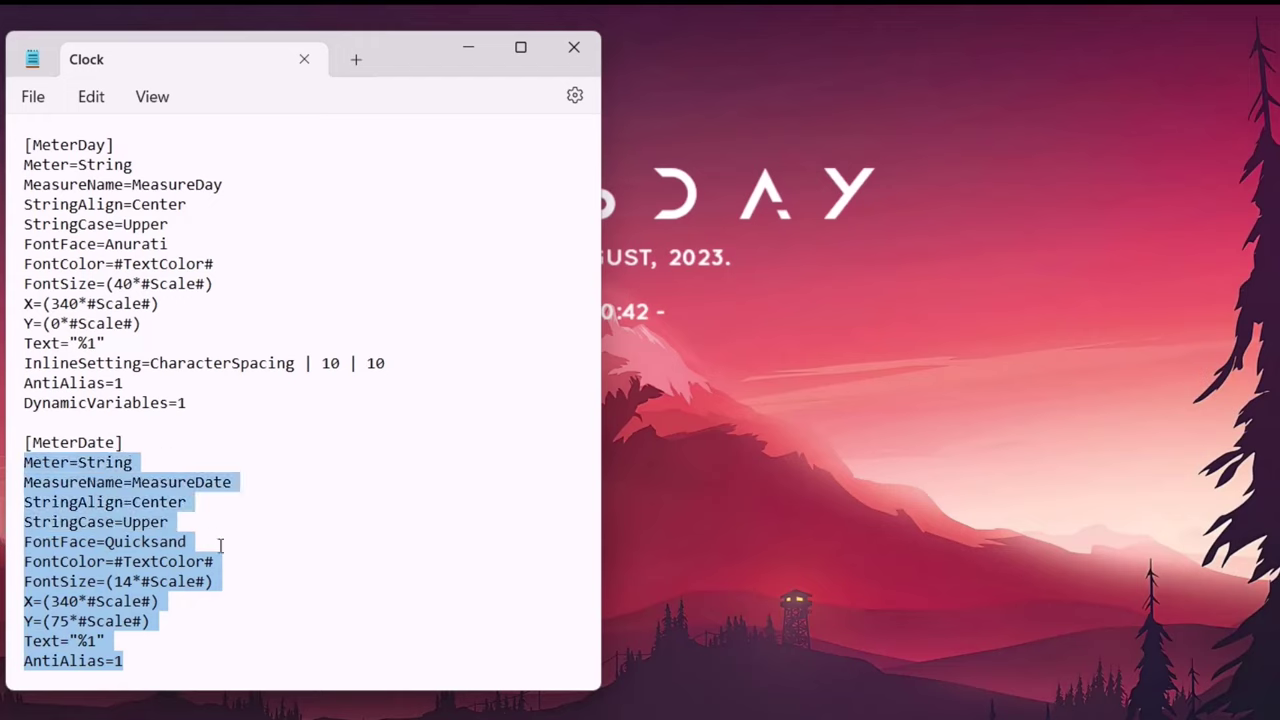
{"action": "left_click", "coordinate": [228, 651]}
{"action": "left_click_drag", "start_coordinate": [223, 646], "coordinate": [12, 462]}
{"action": "key", "text": "BackSpace"}
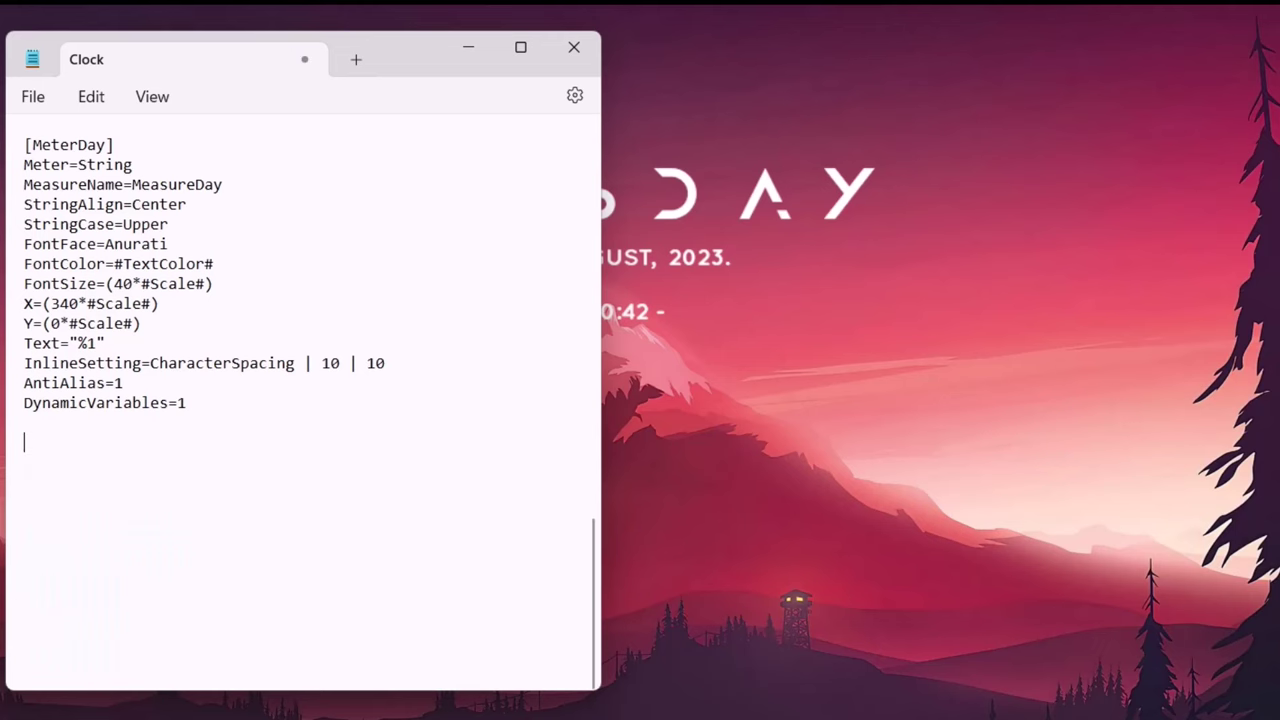
Delete the Meter24hClock and Meter12hClock sections from the Mond clock file.
{"action": "scroll", "coordinate": [212, 564], "scroll_direction": "up", "scroll_amount": 7}
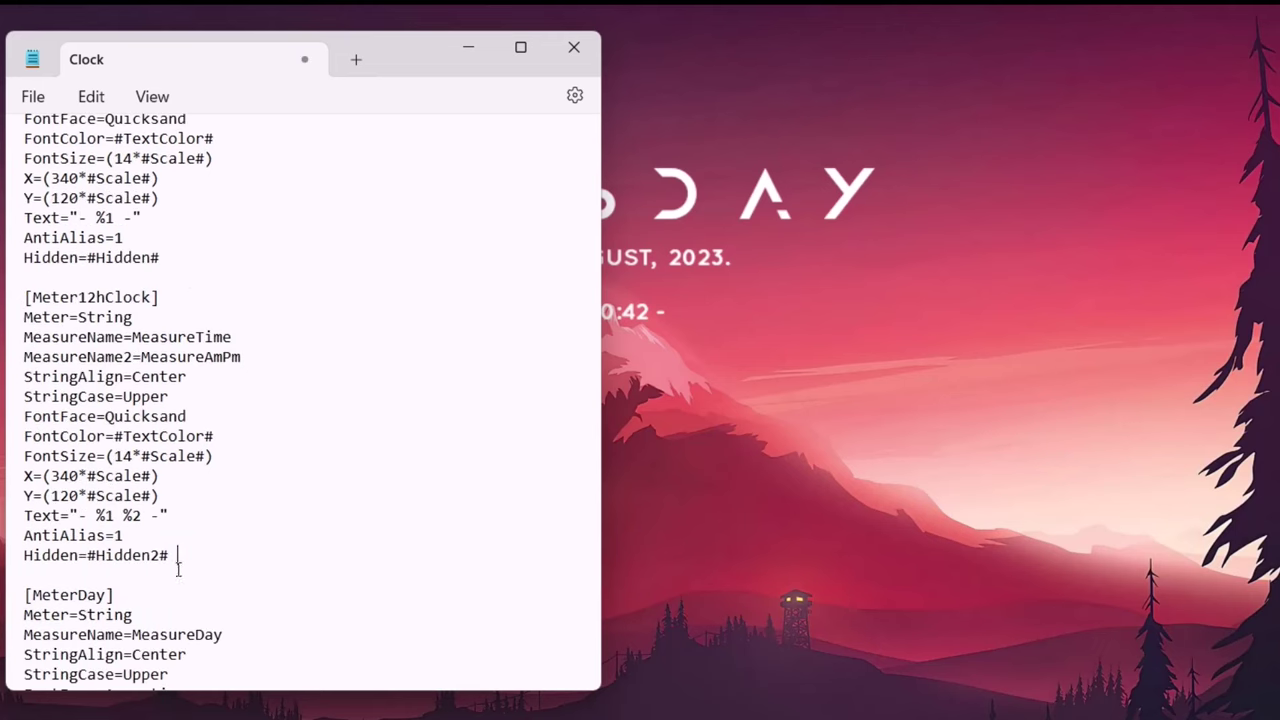
{"action": "left_click_drag", "start_coordinate": [178, 563], "coordinate": [29, 110]}
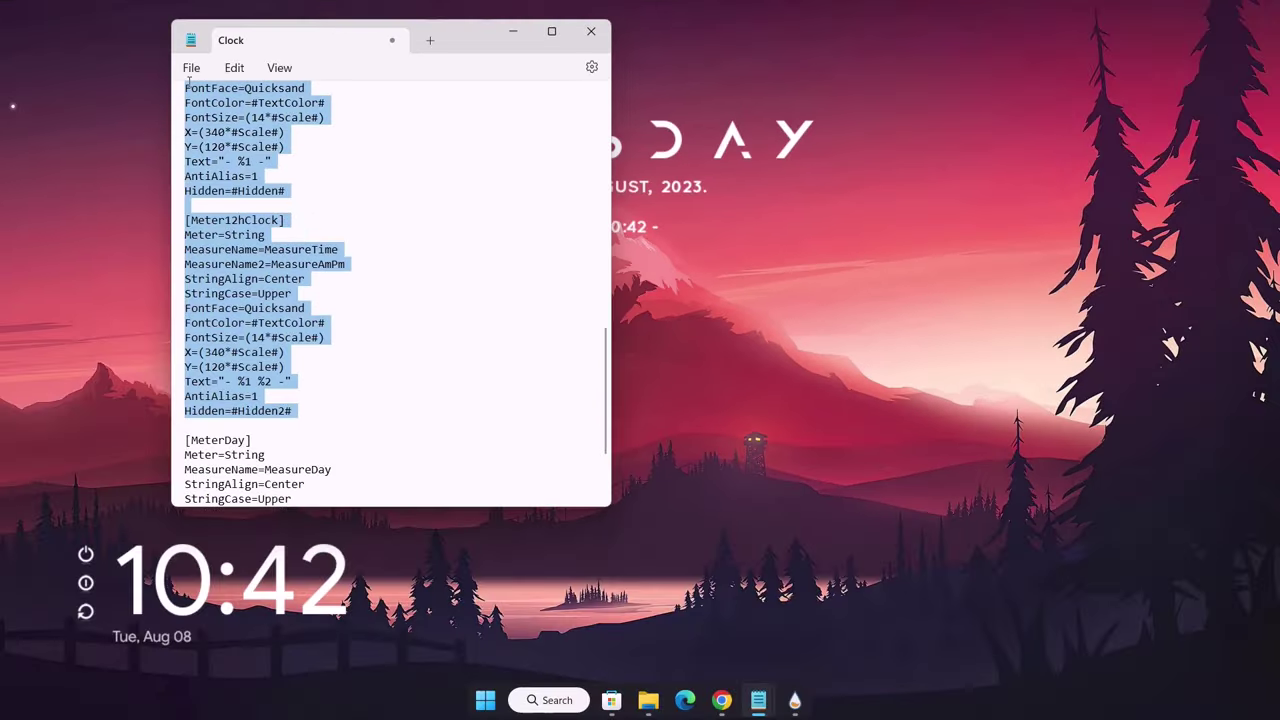
{"action": "left_click_drag", "start_coordinate": [188, 82], "coordinate": [201, 290]}
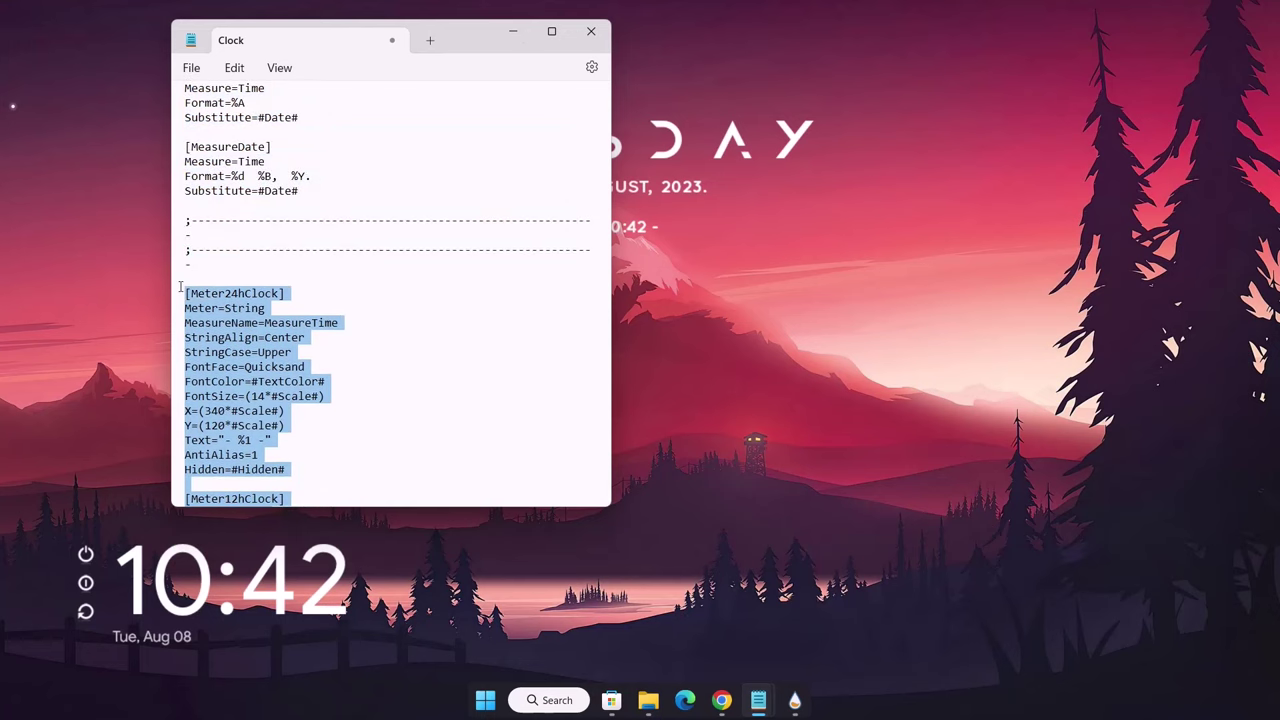
{"action": "scroll", "coordinate": [397, 337], "scroll_direction": "down", "scroll_amount": 5}
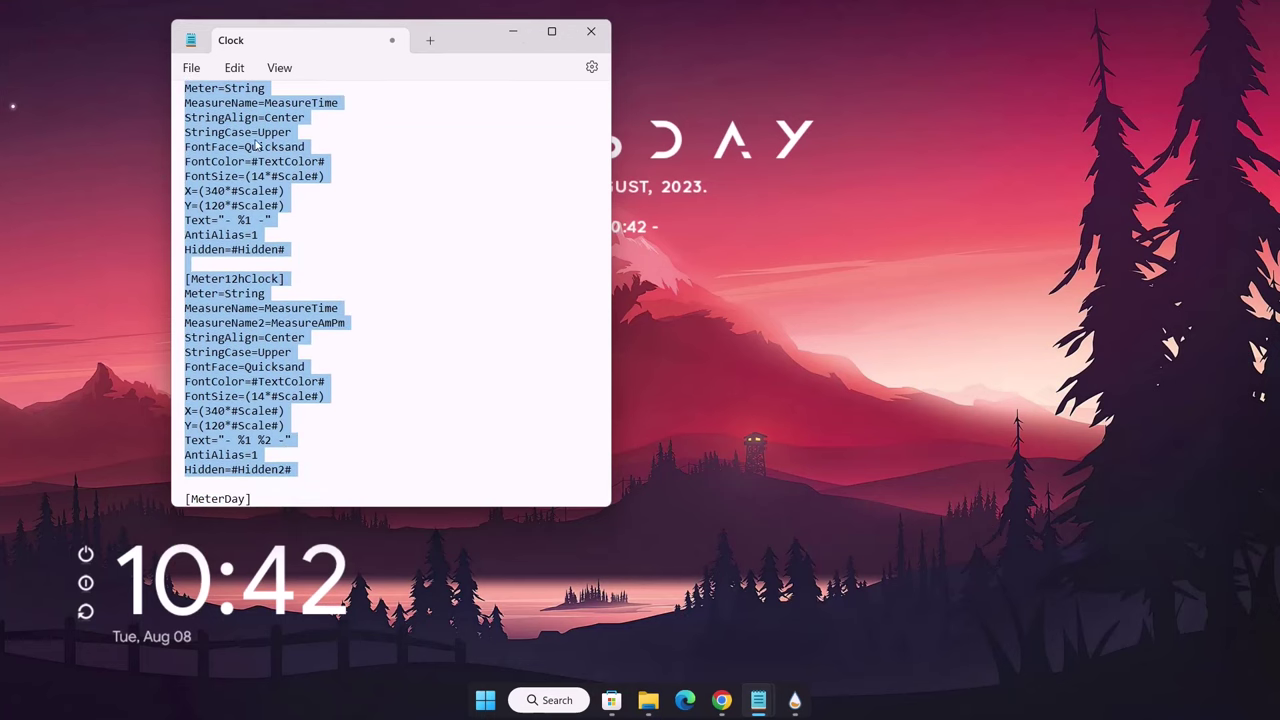
{"action": "key", "text": "BackSpace"}
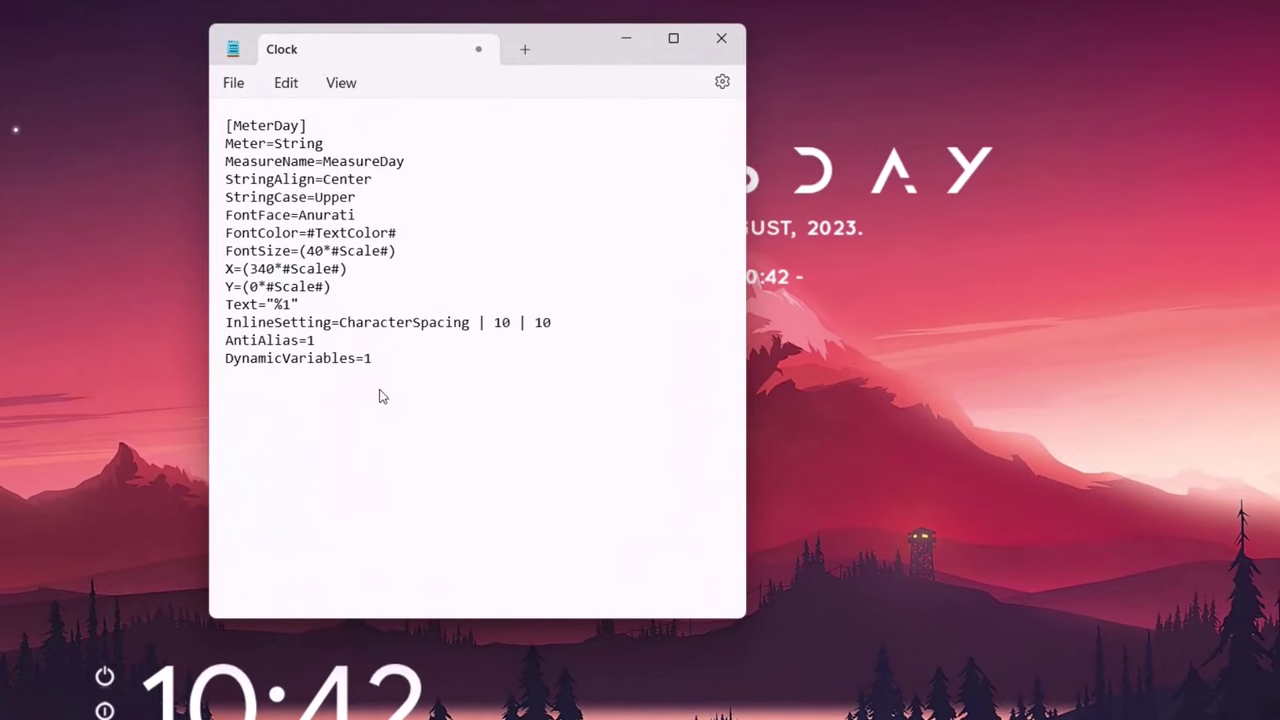
Check the remaining MeterDay section, then save and close the Mond clock file.
{"action": "scroll", "coordinate": [385, 400], "scroll_direction": "up", "scroll_amount": 6}
{"action": "left_click", "coordinate": [397, 396]}
{"action": "scroll", "coordinate": [500, 520], "scroll_direction": "down", "scroll_amount": 2}
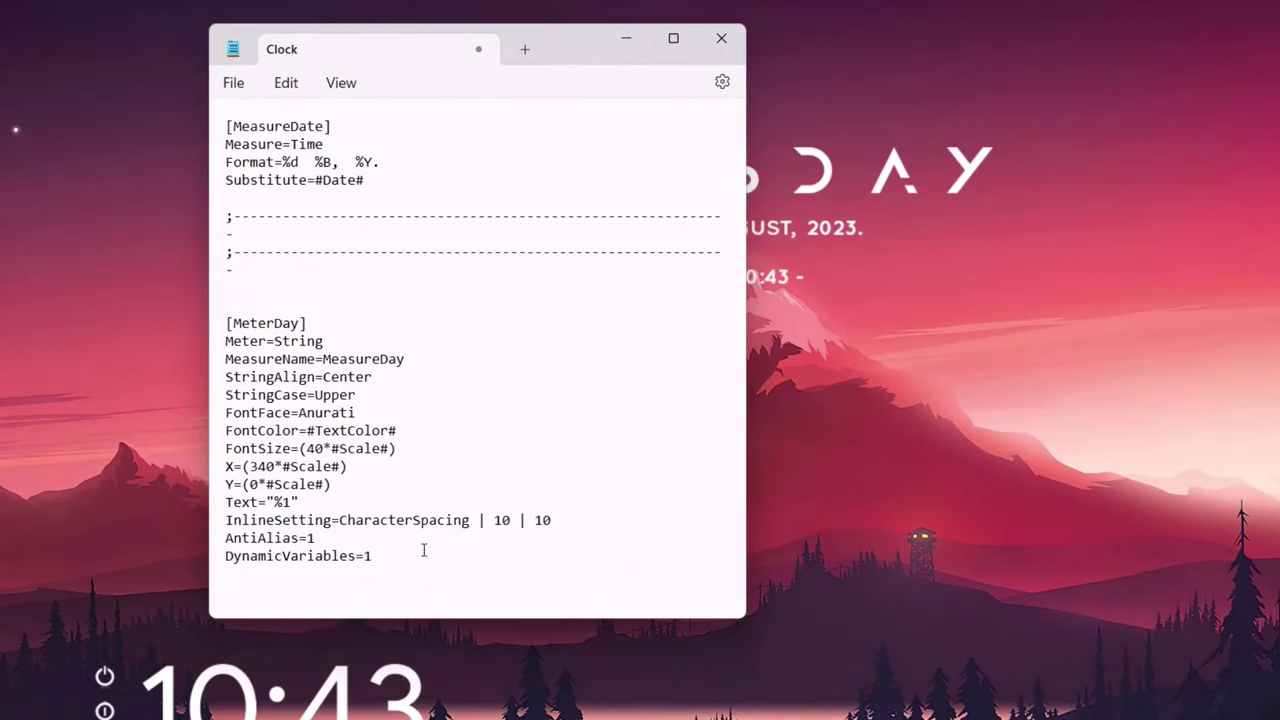
{"action": "left_click", "coordinate": [233, 83]}
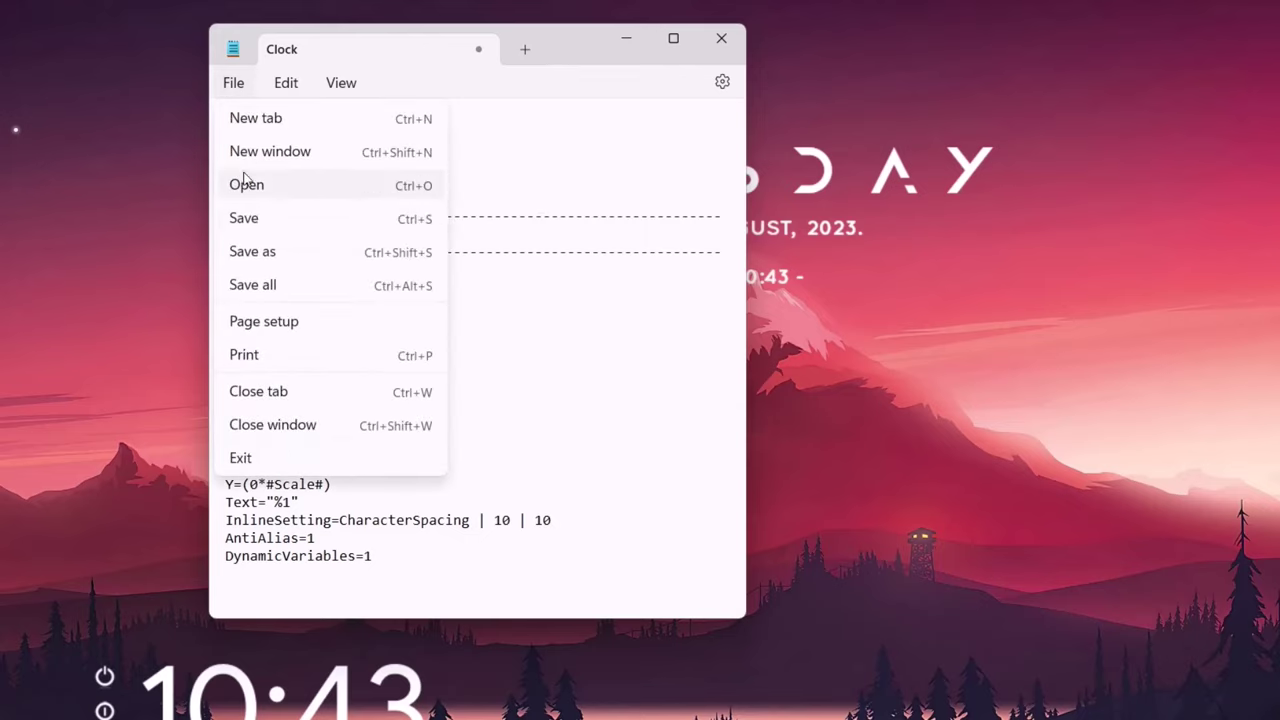
{"action": "left_click", "coordinate": [244, 222]}
{"action": "left_click", "coordinate": [721, 38]}
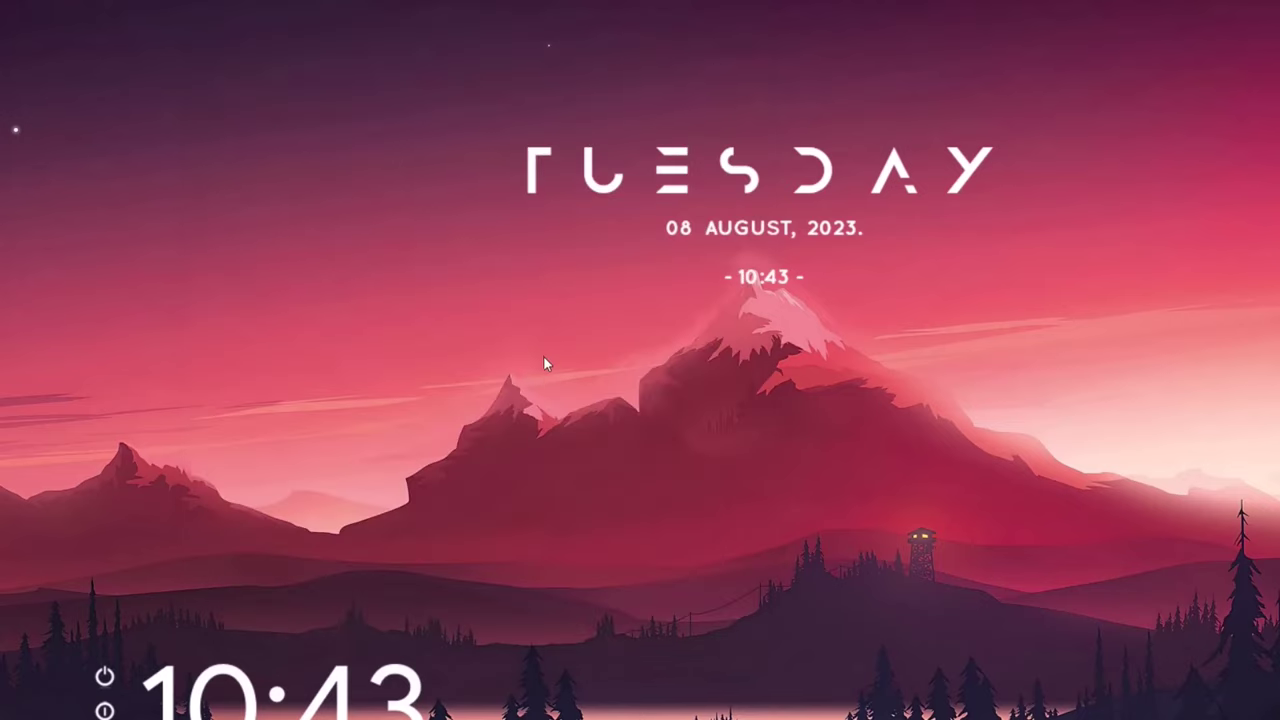
Refresh the Mond clock skin and center the weekday text above the mountain peak at about 105, 132.
{"action": "right_click", "coordinate": [534, 177]}
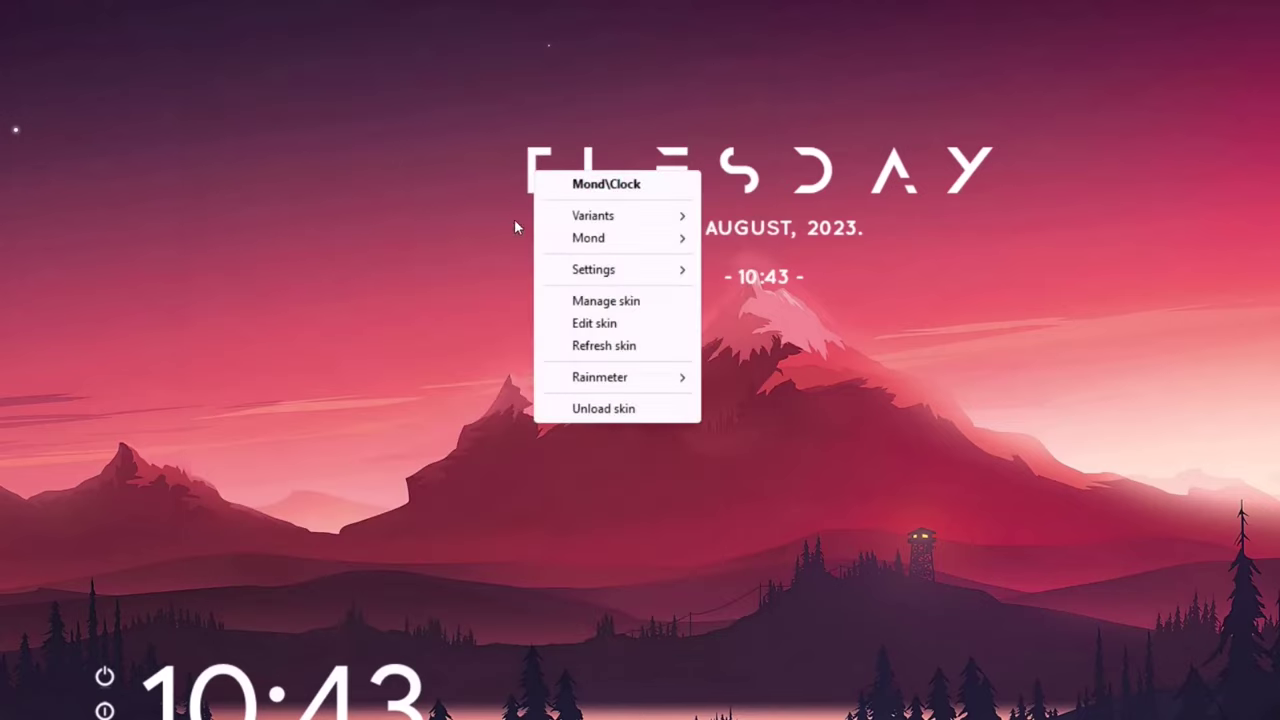
{"action": "left_click", "coordinate": [603, 346]}
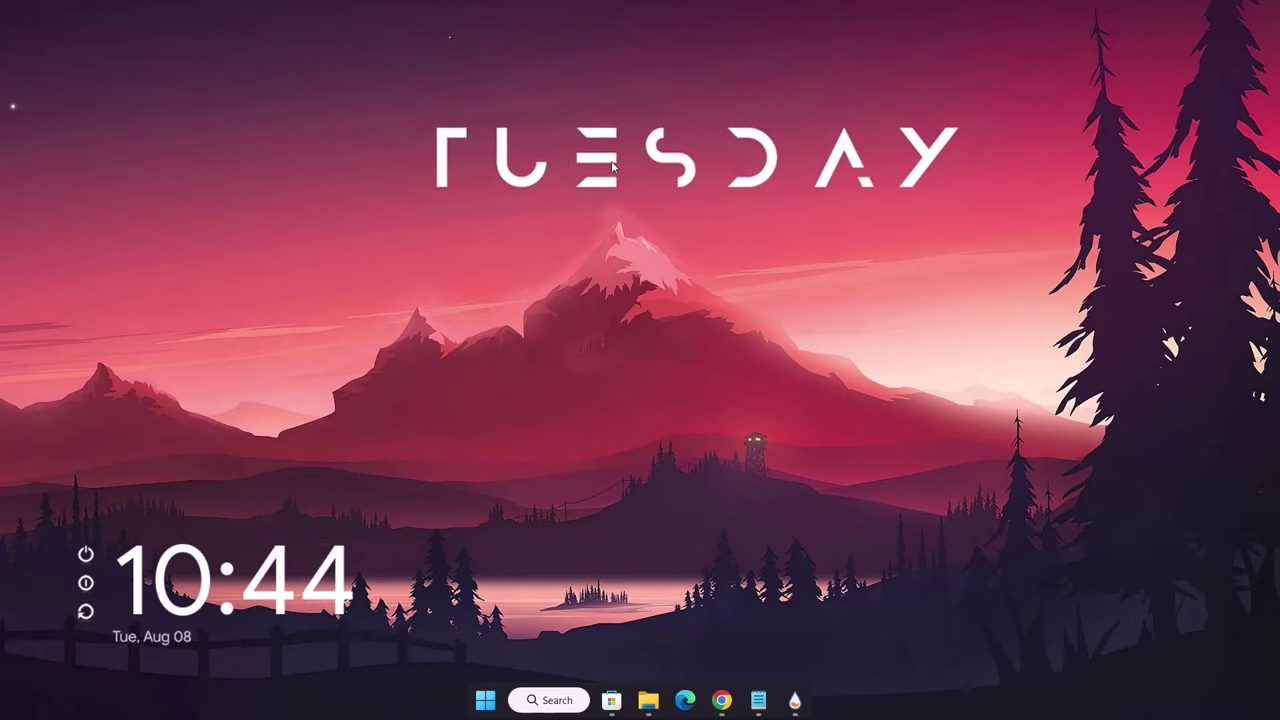
{"action": "left_click_drag", "start_coordinate": [641, 156], "coordinate": [522, 146]}
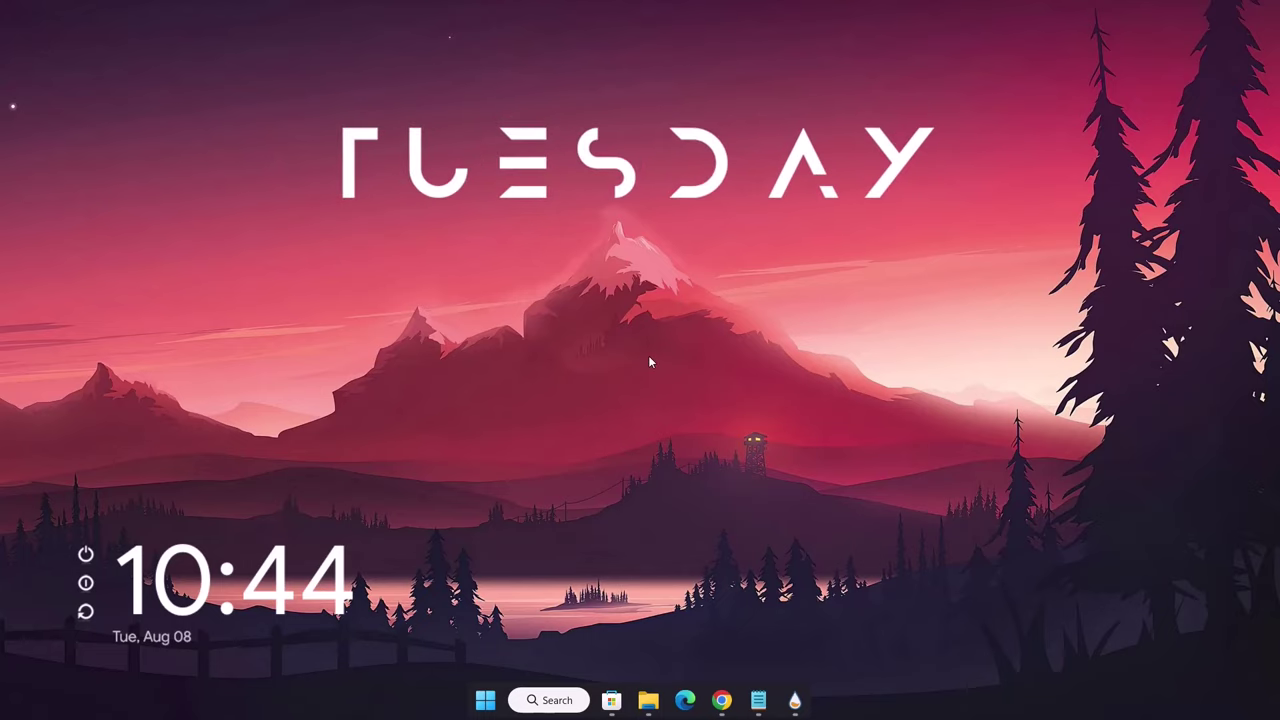
Load Fountain of Colors.ini from the Fountain of Colors folder and place the visualizer mid-desktop at about 122, 237.
{"action": "left_click", "coordinate": [797, 702]}
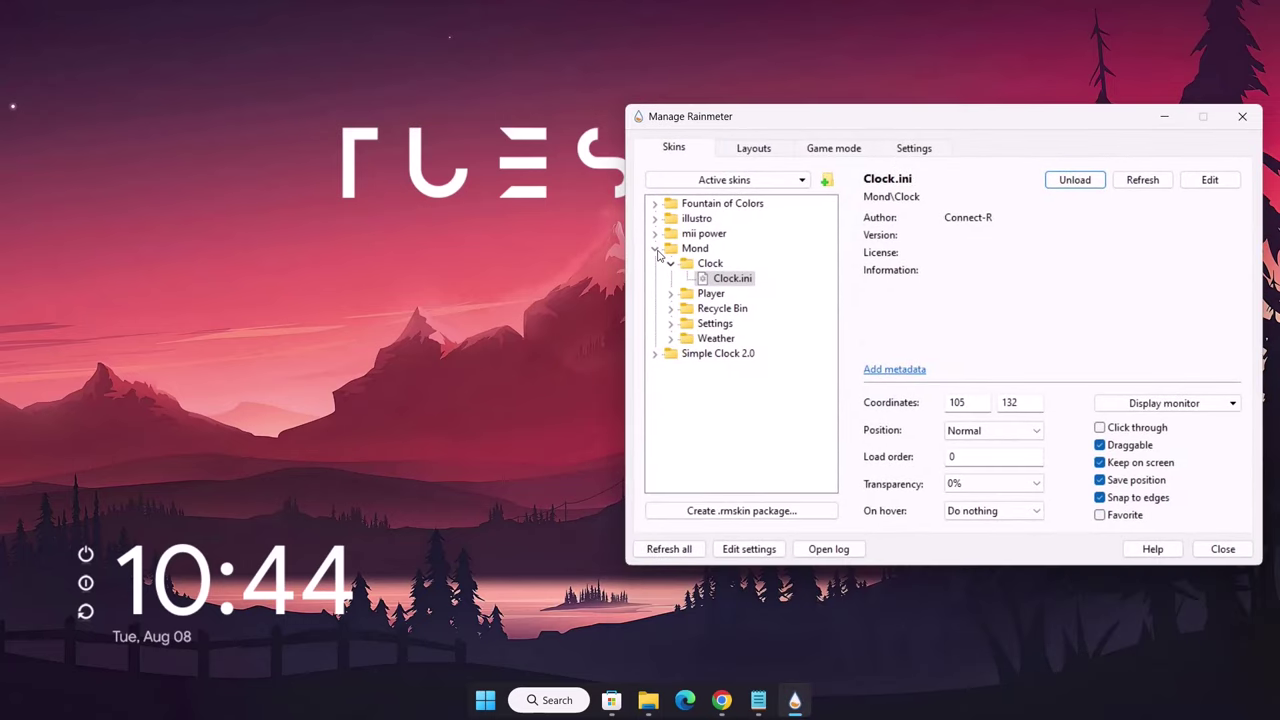
{"action": "left_click", "coordinate": [656, 249]}
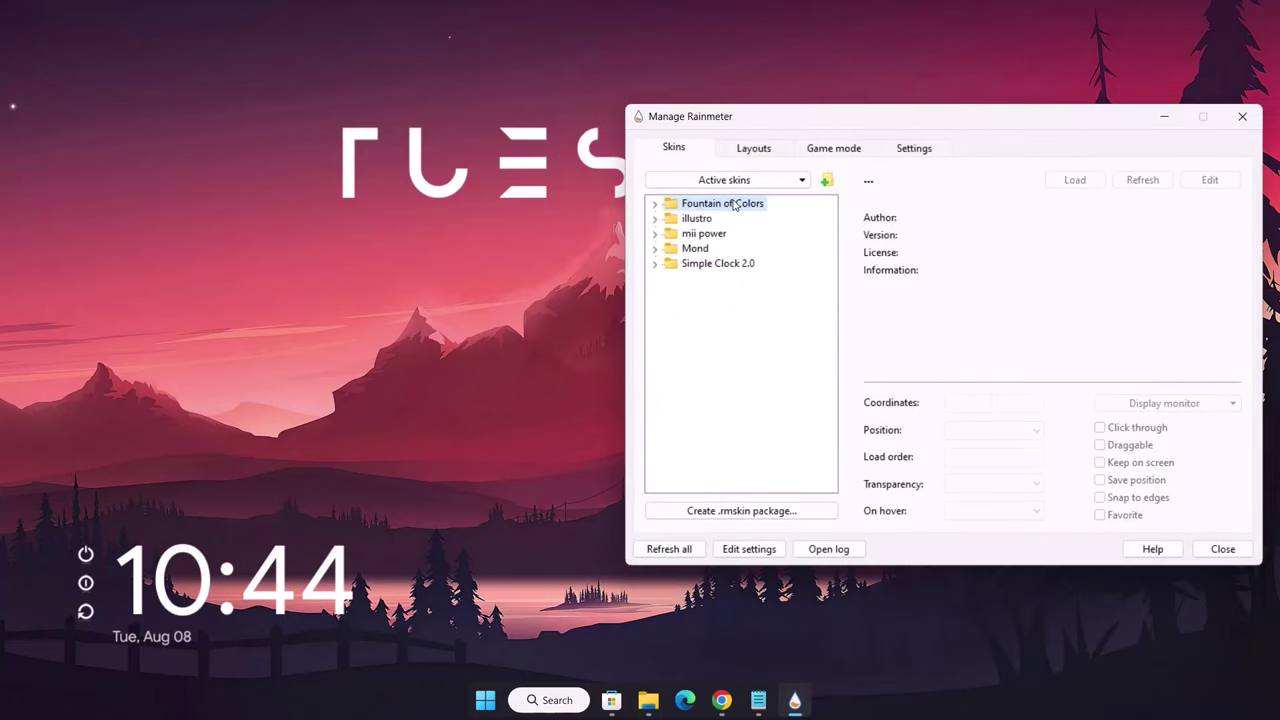
{"action": "left_click", "coordinate": [654, 204]}
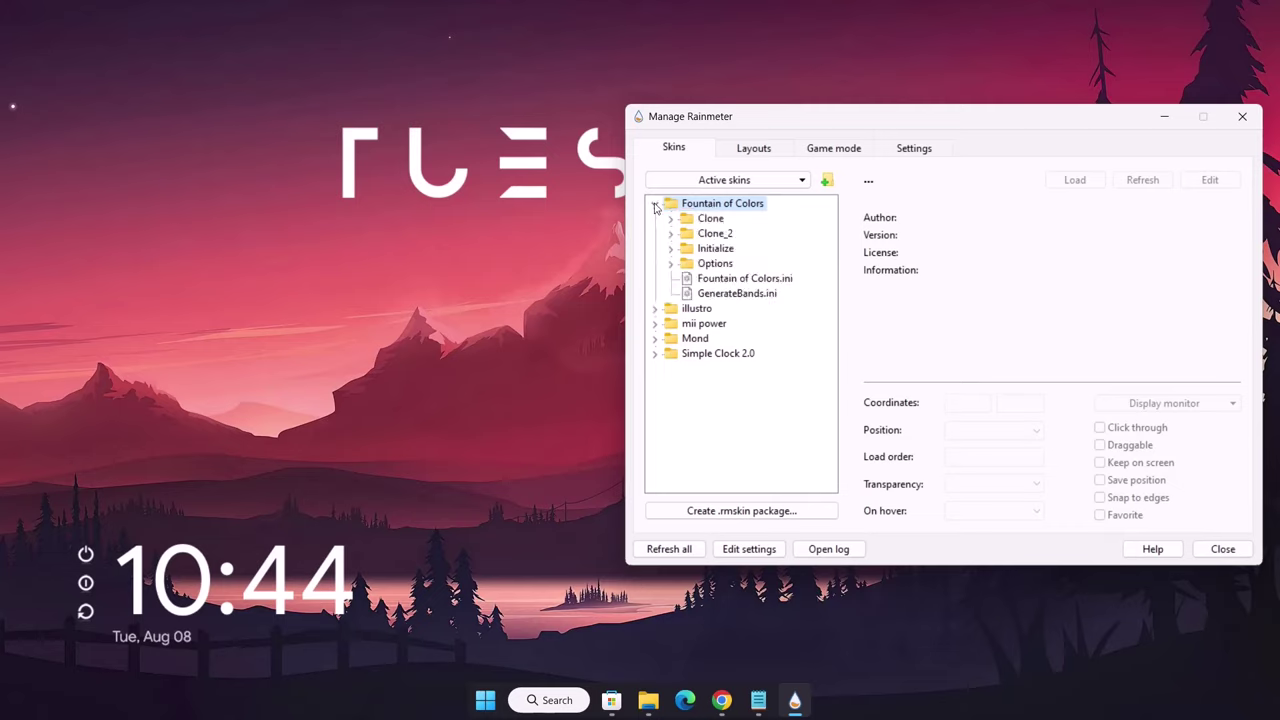
{"action": "left_click", "coordinate": [752, 280]}
{"action": "left_click", "coordinate": [1072, 181]}
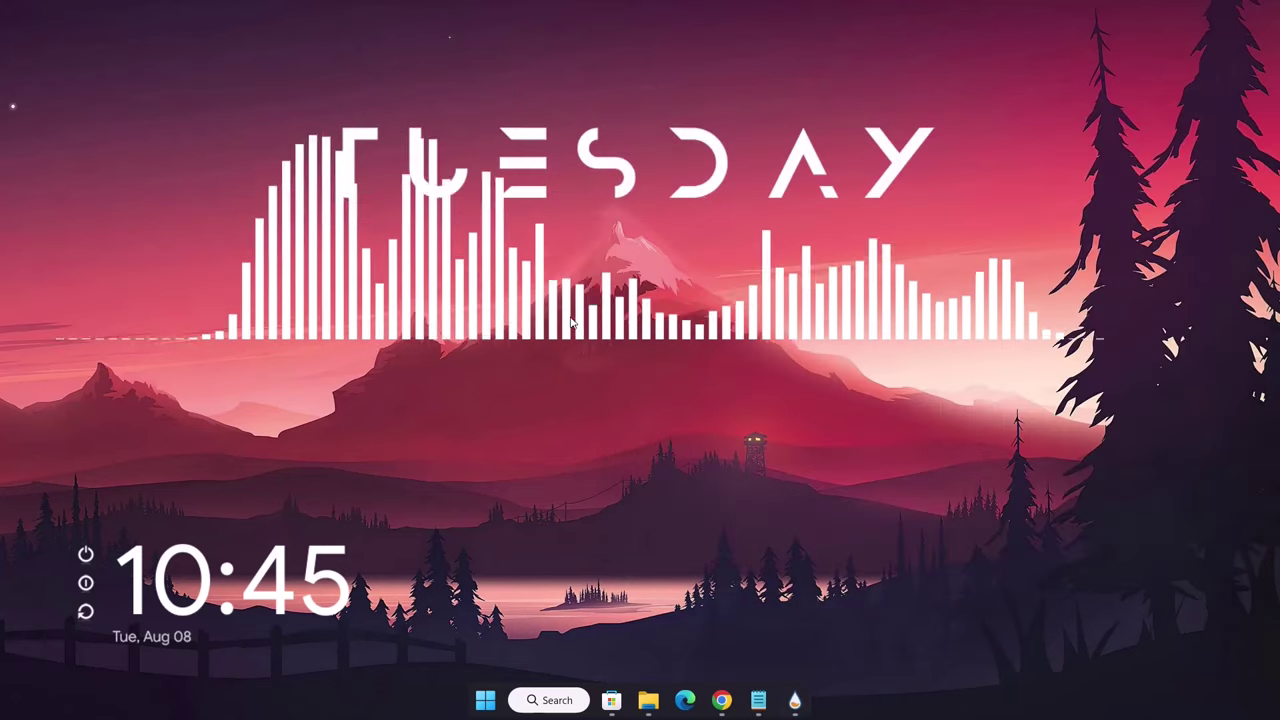
{"action": "left_click_drag", "start_coordinate": [572, 320], "coordinate": [620, 417]}
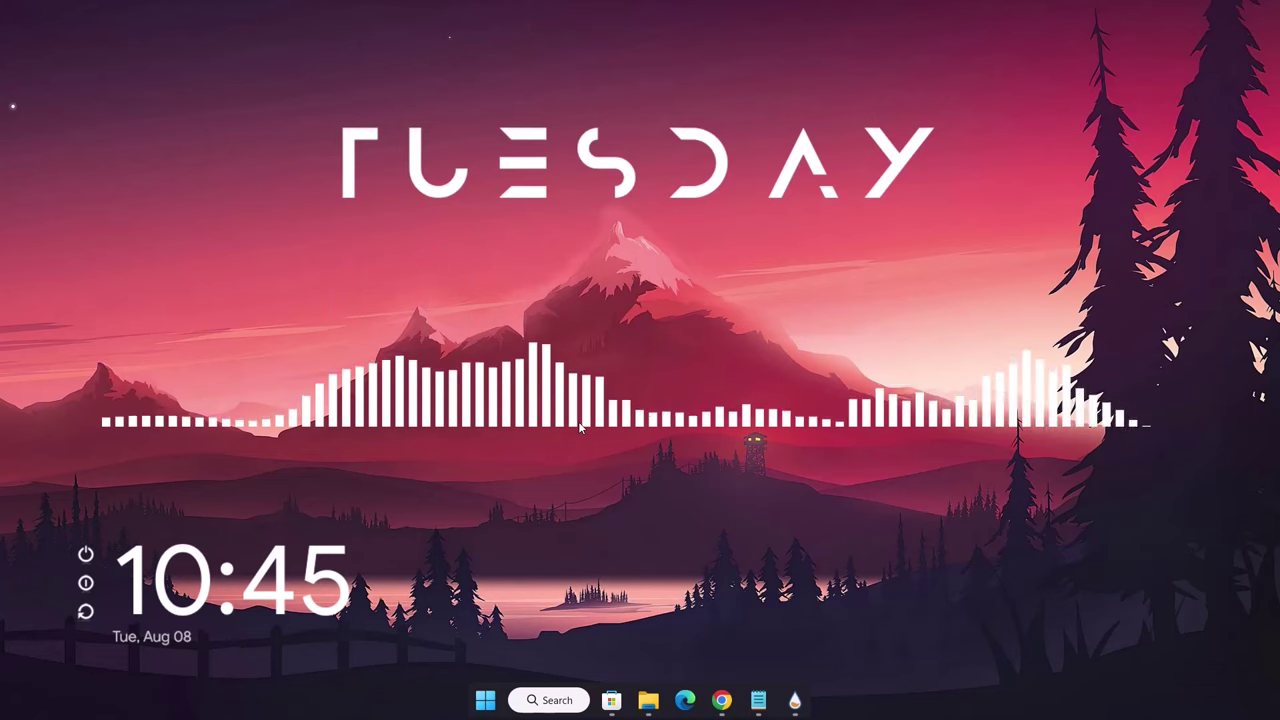
Load styling.ini from Fountain of Colors\Options to show the visualizer's styling options.
{"action": "left_click", "coordinate": [806, 690]}
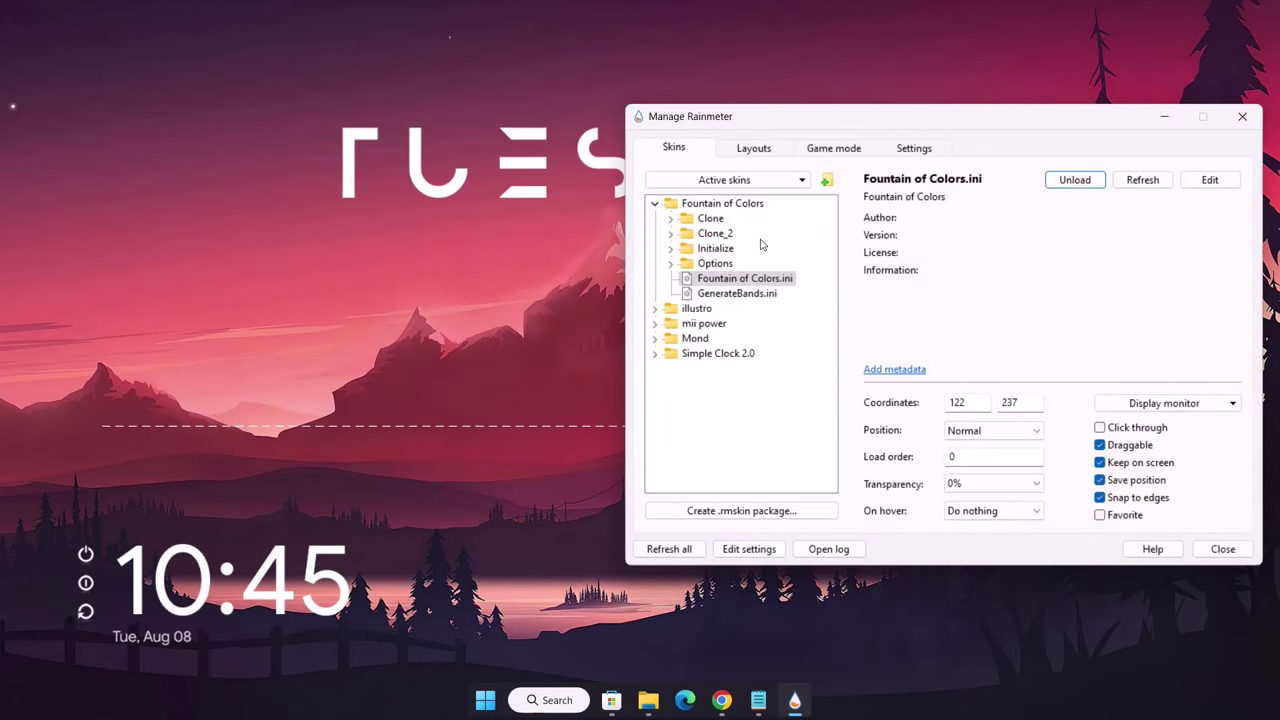
{"action": "left_click", "coordinate": [671, 264]}
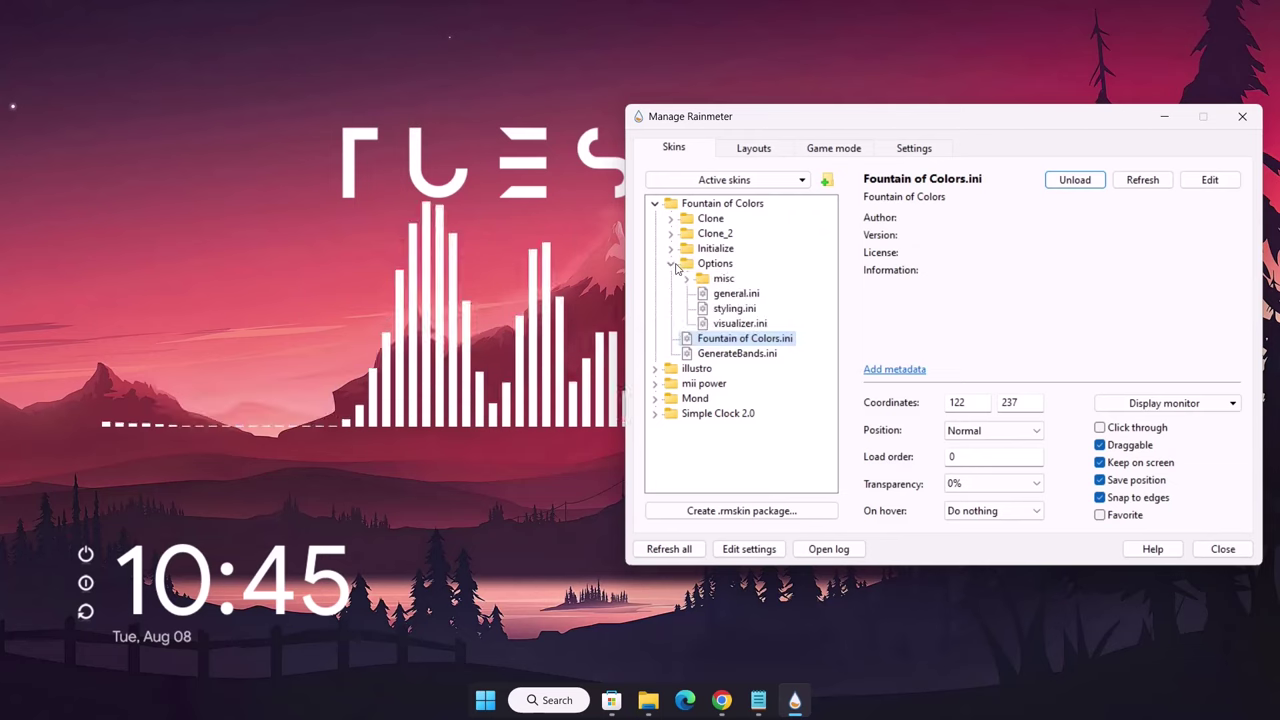
{"action": "left_click", "coordinate": [727, 310]}
{"action": "right_click", "coordinate": [727, 311]}
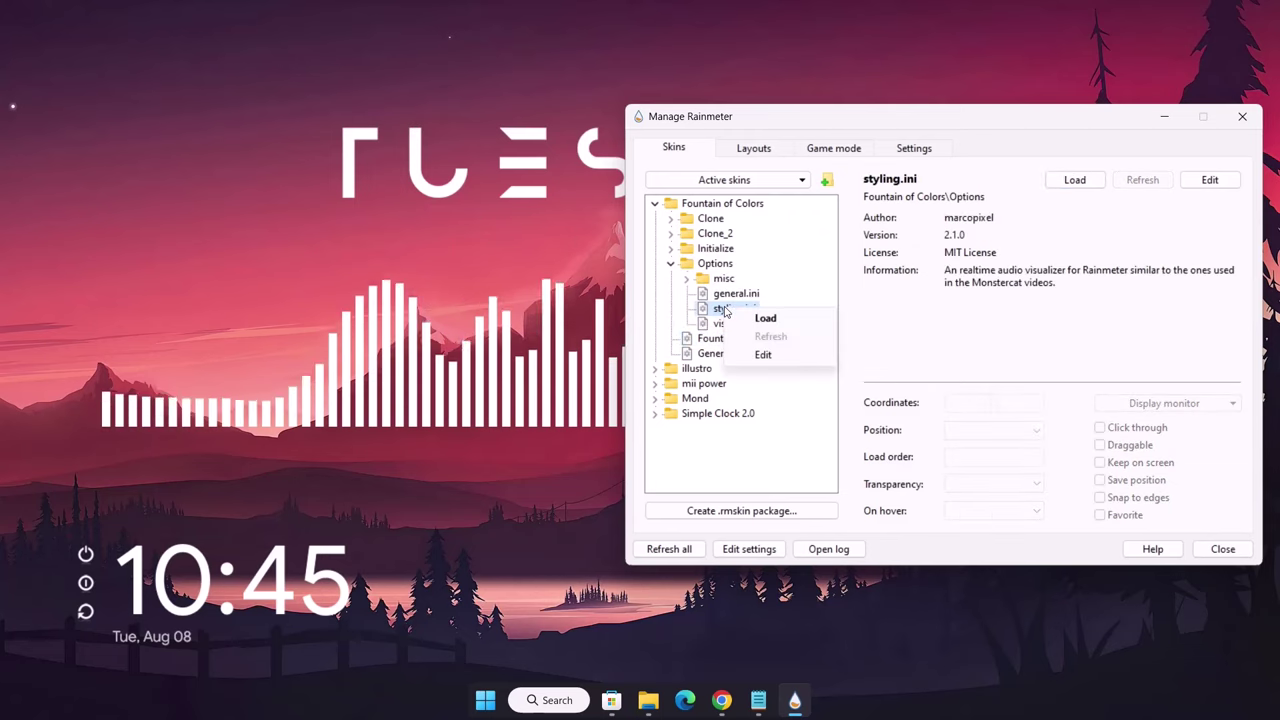
{"action": "left_click", "coordinate": [770, 319]}
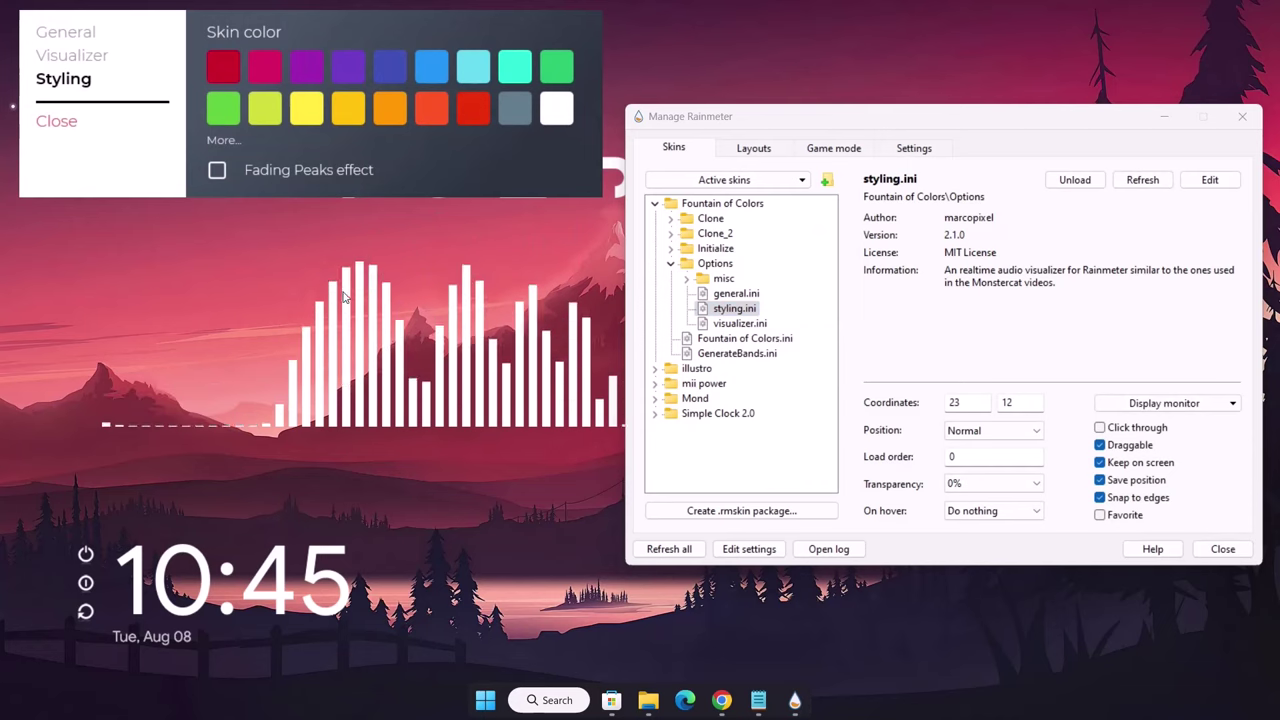
In the general options, set the visualizer height to 151 px and the rotation angle to 270°.
{"action": "left_click", "coordinate": [78, 33]}
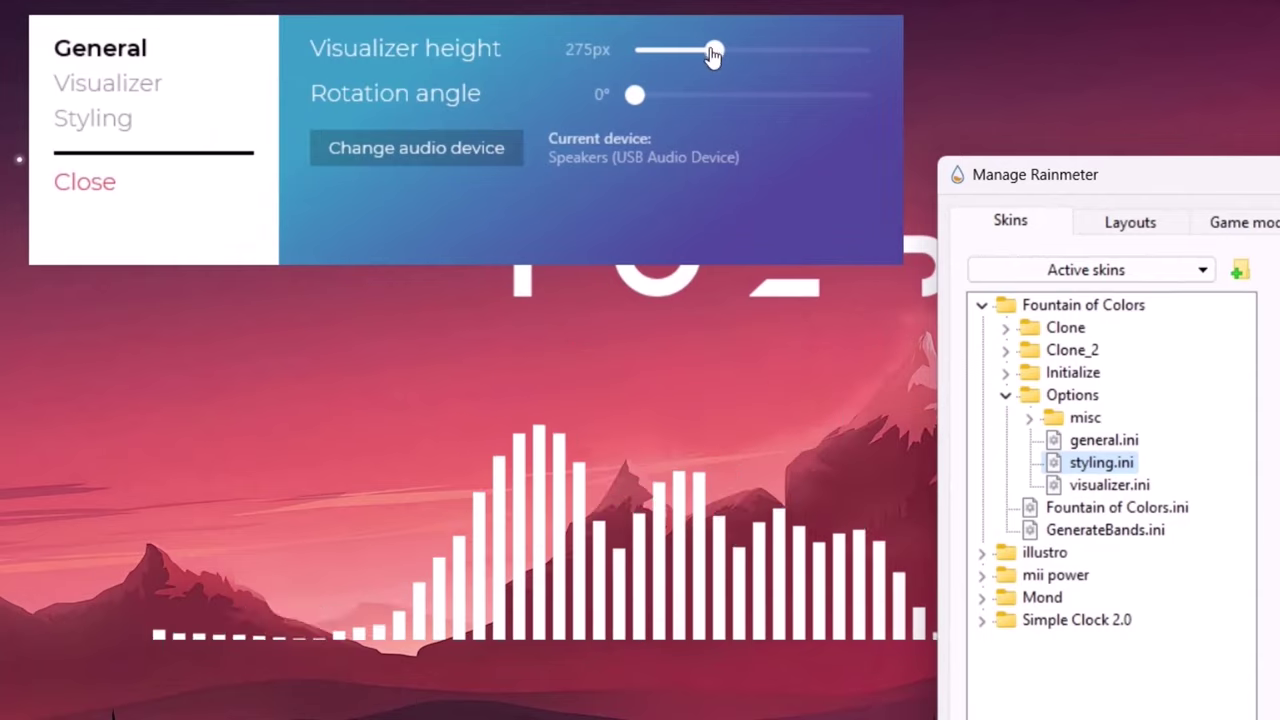
{"action": "mouse_move", "coordinate": [703, 49]}
{"action": "left_mouse_down"}
{"action": "mouse_move", "coordinate": [673, 62]}
{"action": "mouse_move", "coordinate": [684, 60]}
{"action": "left_mouse_up"}
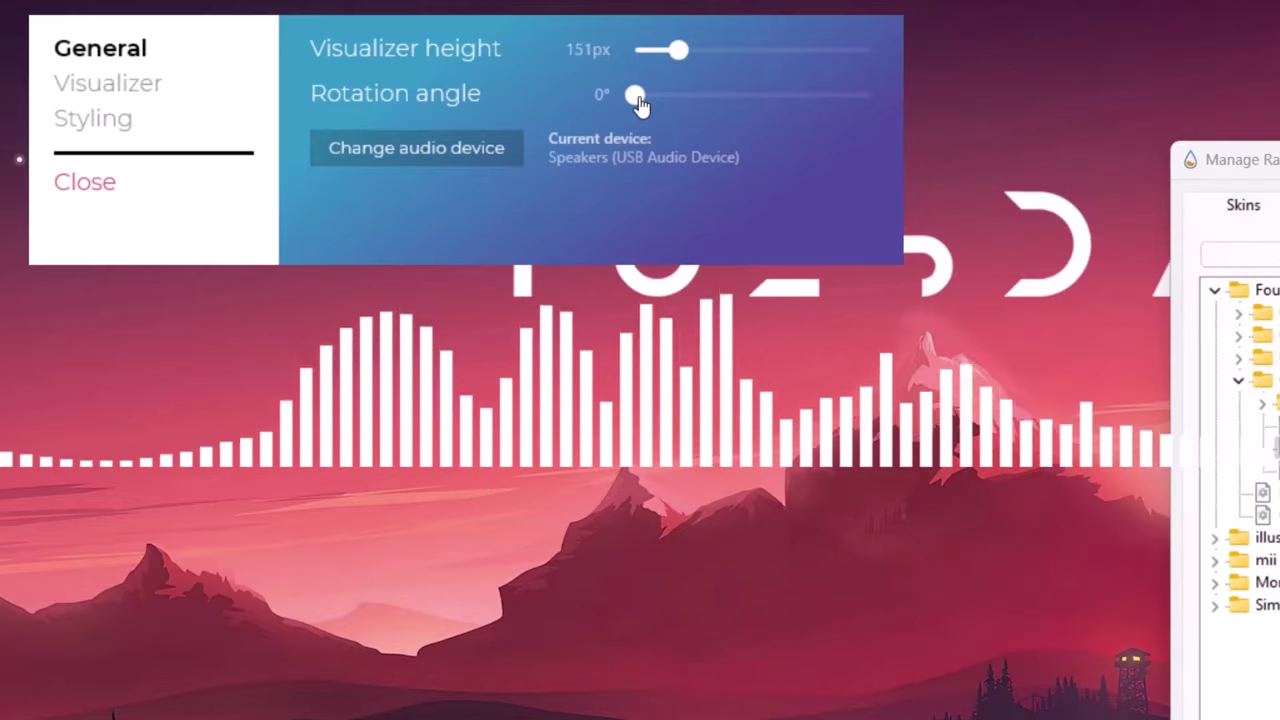
{"action": "left_click_drag", "start_coordinate": [640, 100], "coordinate": [701, 99]}
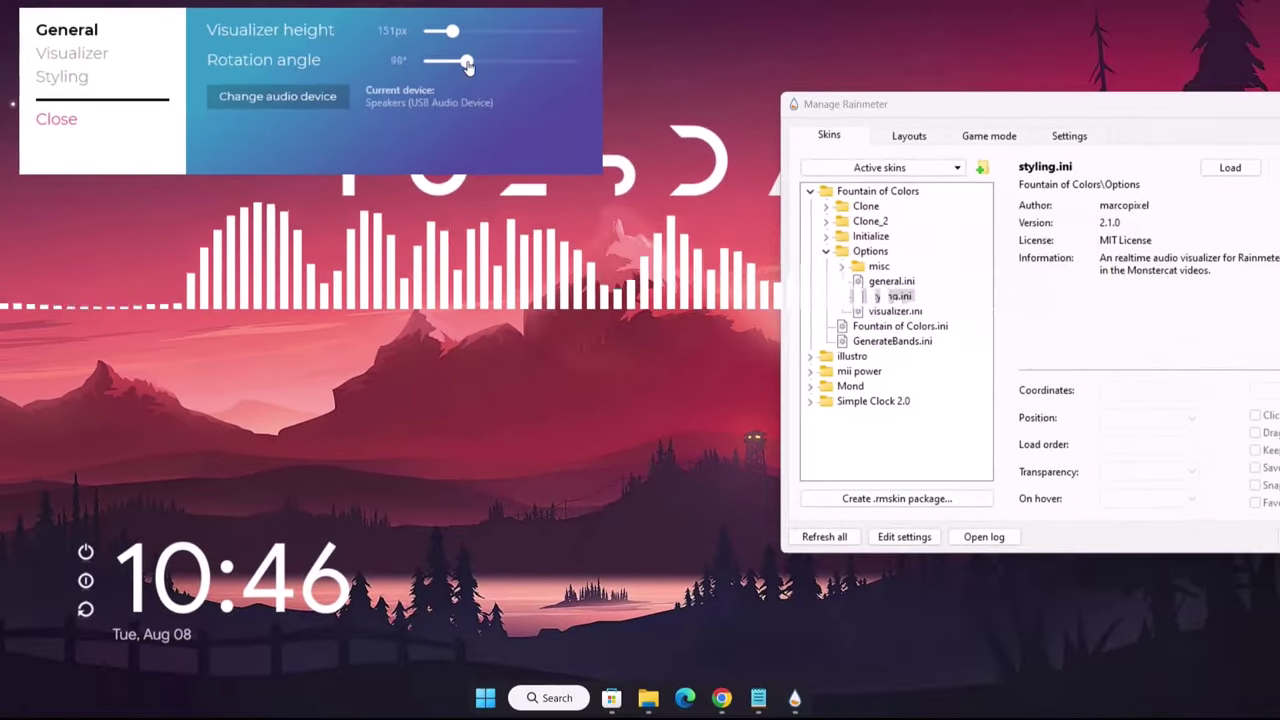
{"action": "left_click_drag", "start_coordinate": [467, 65], "coordinate": [541, 63]}
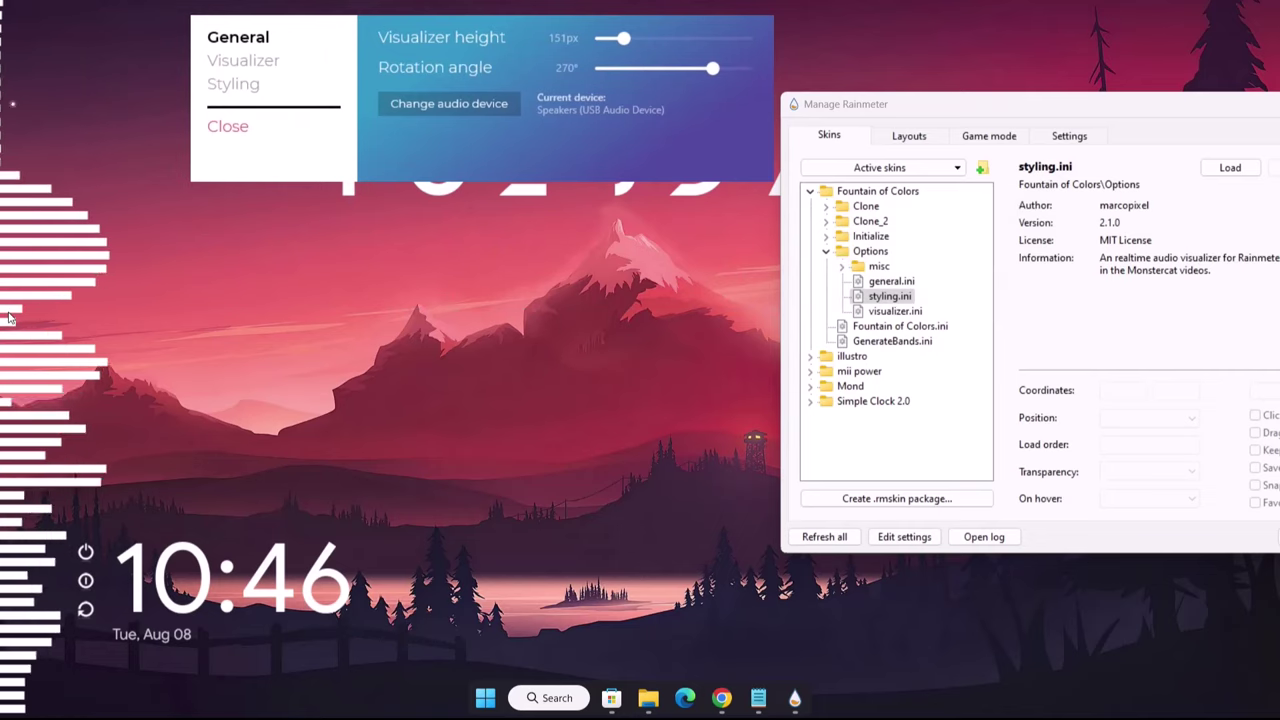
Set the visualizer's bar width and bar gap to 5 px, bar count to 30, sensitivity to 42 db and smoothing level to 10.
{"action": "left_click", "coordinate": [256, 62]}
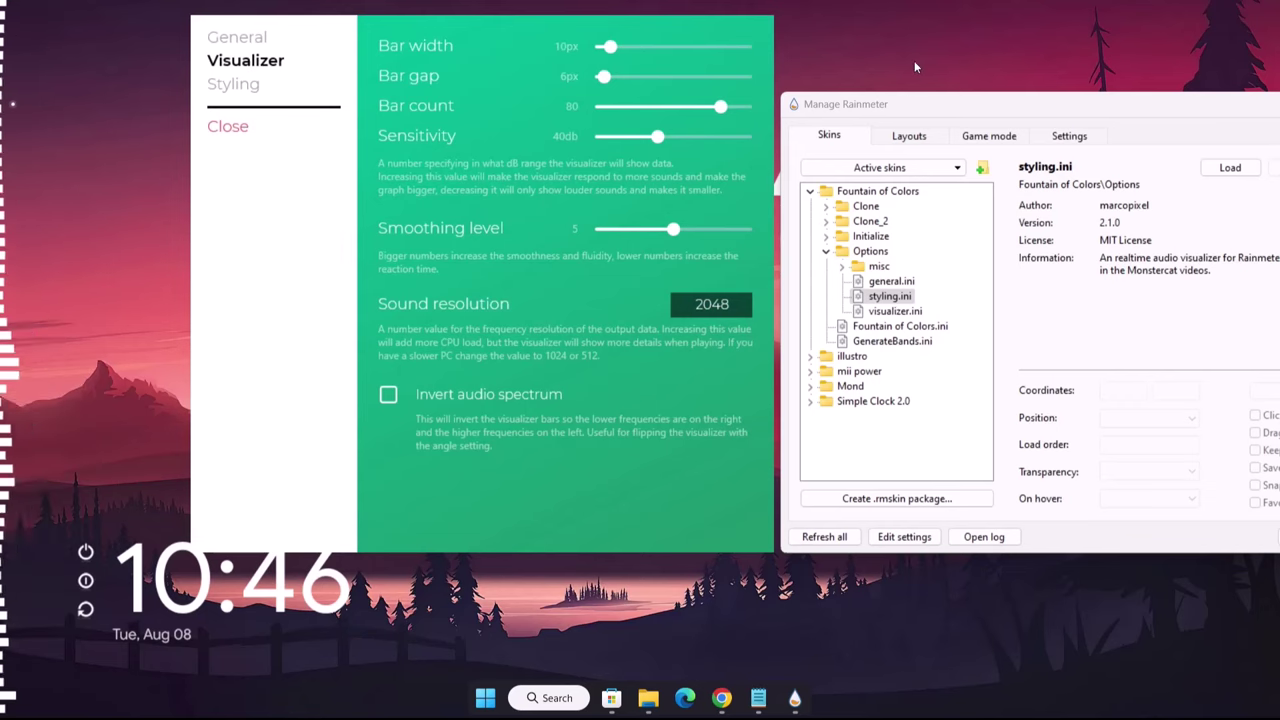
{"action": "left_click_drag", "start_coordinate": [610, 46], "coordinate": [604, 53]}
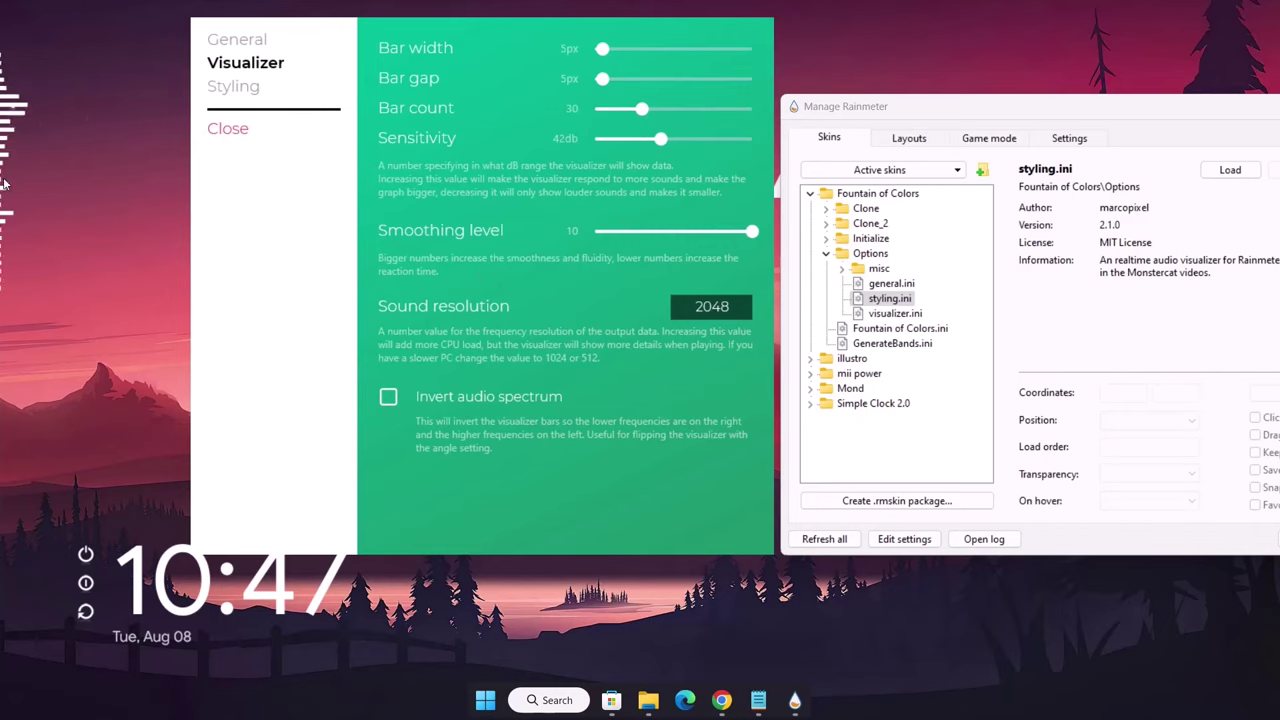
Show the visualizer's styling options and move the options panel lower on the desktop, to about 276, 120.
{"action": "left_click", "coordinate": [244, 97]}
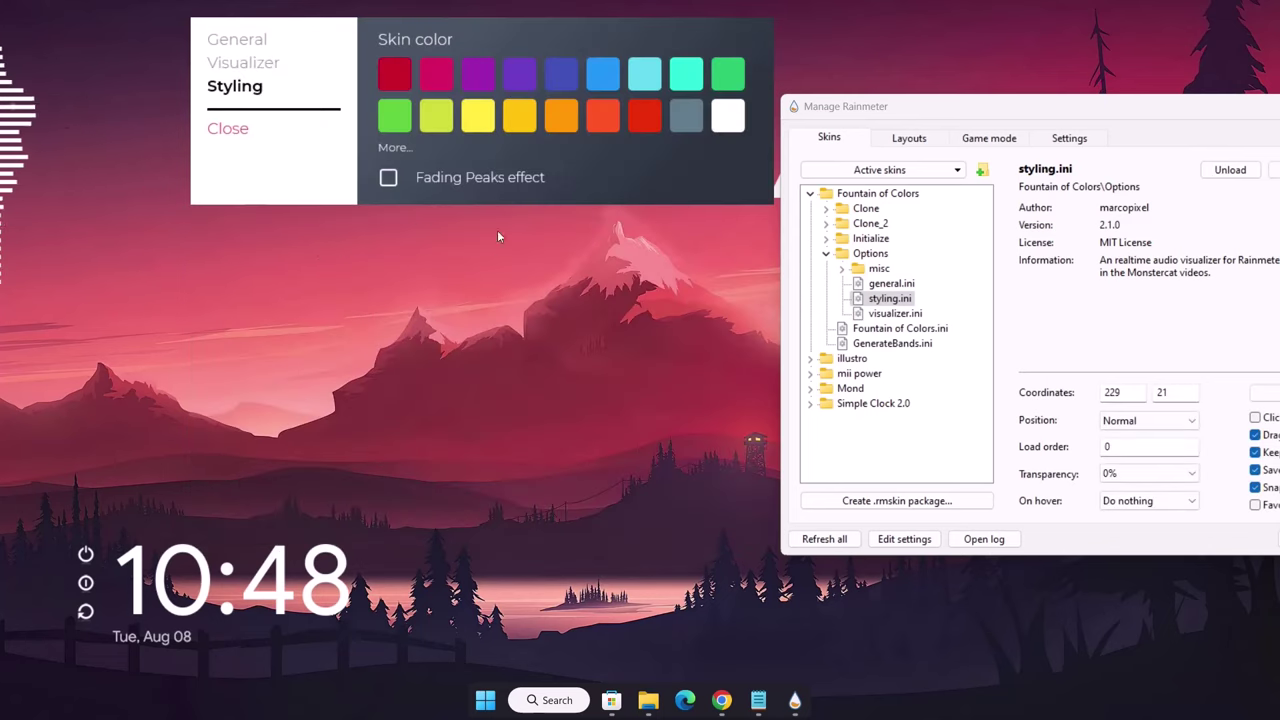
{"action": "left_click_drag", "start_coordinate": [559, 40], "coordinate": [626, 130]}
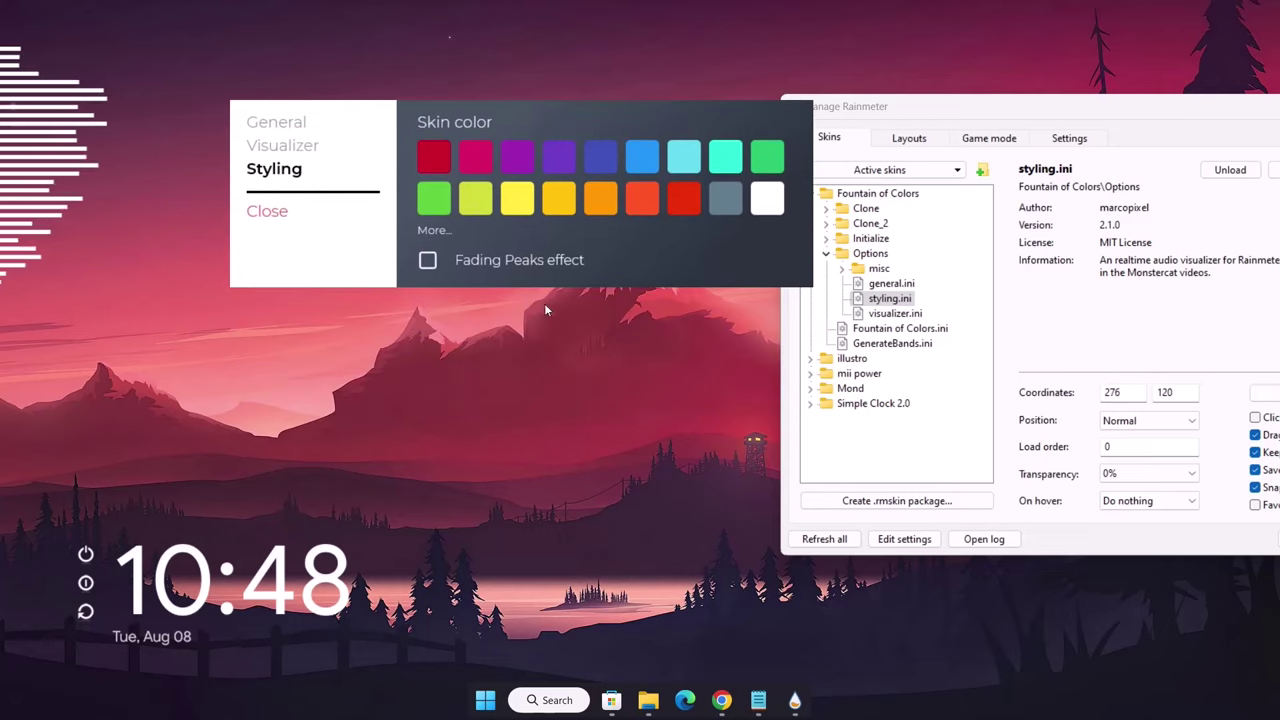
Try several preset skin colors on the visualizer, including slate gray and magenta pink.
{"action": "left_click", "coordinate": [726, 199]}
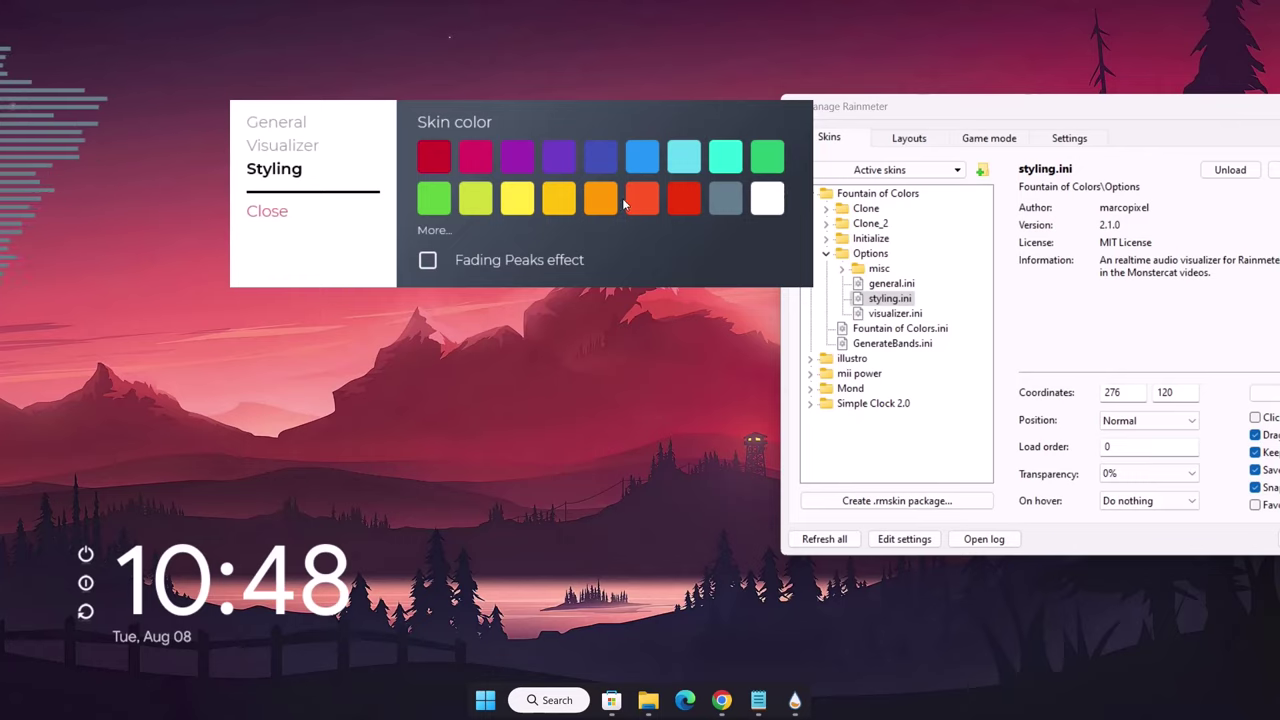
{"action": "left_click", "coordinate": [618, 200]}
{"action": "left_click", "coordinate": [476, 156]}
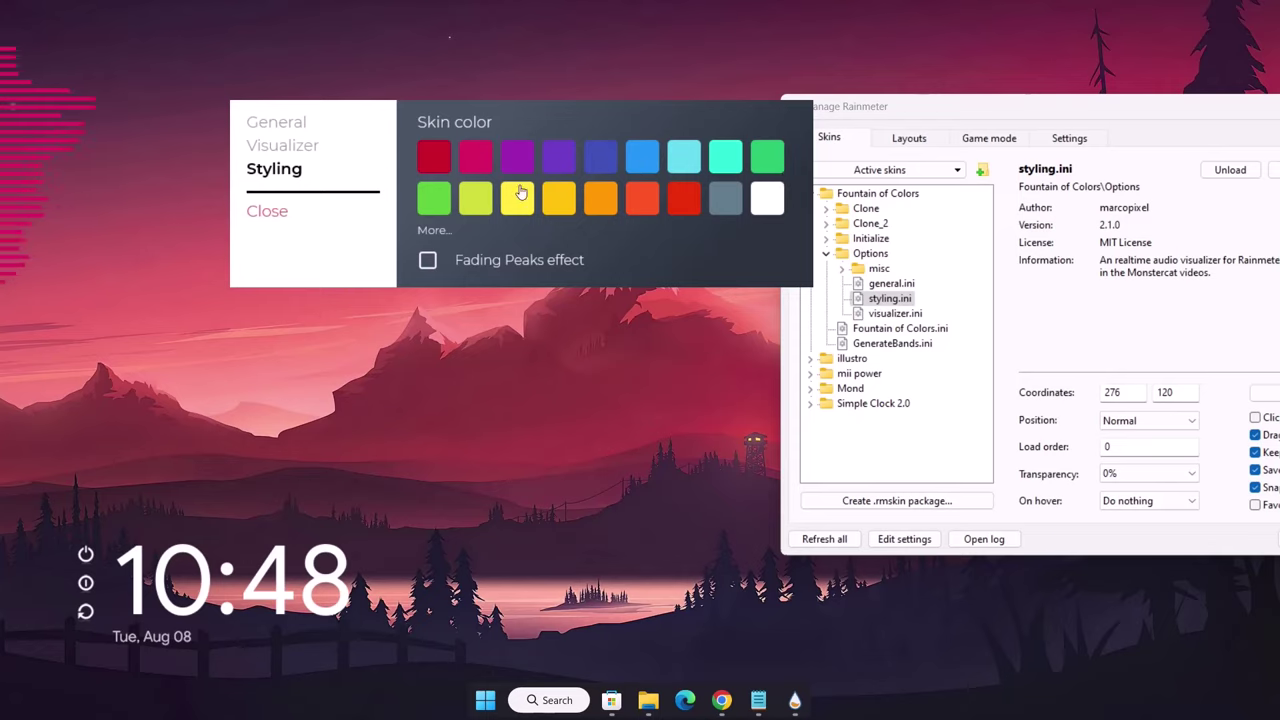
Give the visualizer a custom near-black skin color with RGB values 3, 2, 2.
{"action": "left_click", "coordinate": [434, 230]}
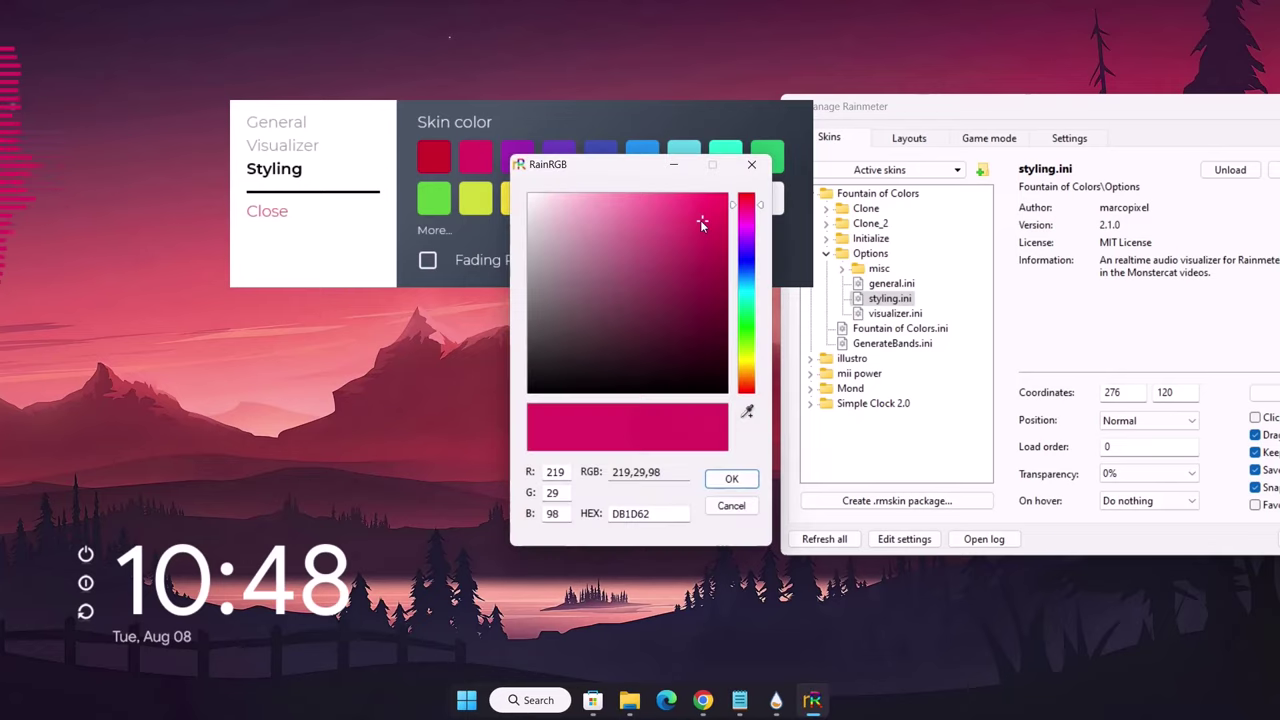
{"action": "mouse_move", "coordinate": [702, 224]}
{"action": "left_mouse_down"}
{"action": "mouse_move", "coordinate": [689, 220]}
{"action": "mouse_move", "coordinate": [611, 294]}
{"action": "mouse_move", "coordinate": [538, 384]}
{"action": "left_mouse_up"}
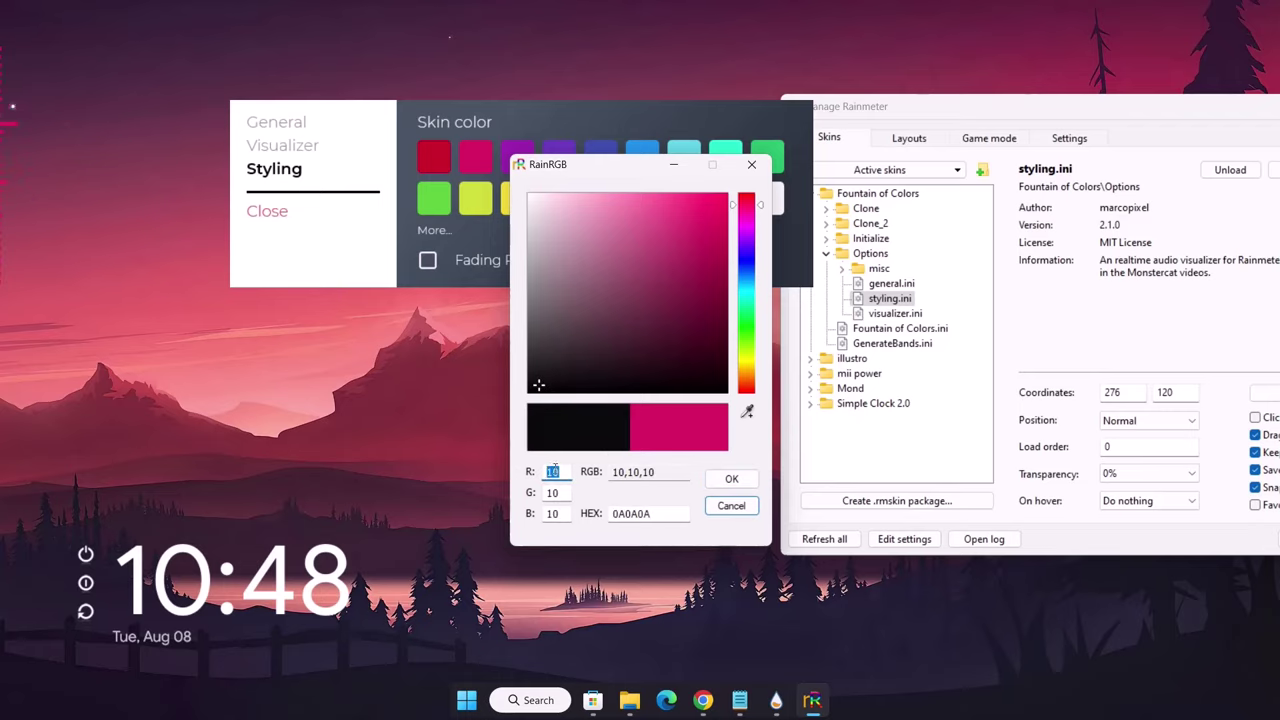
{"action": "type", "text": "3,"}
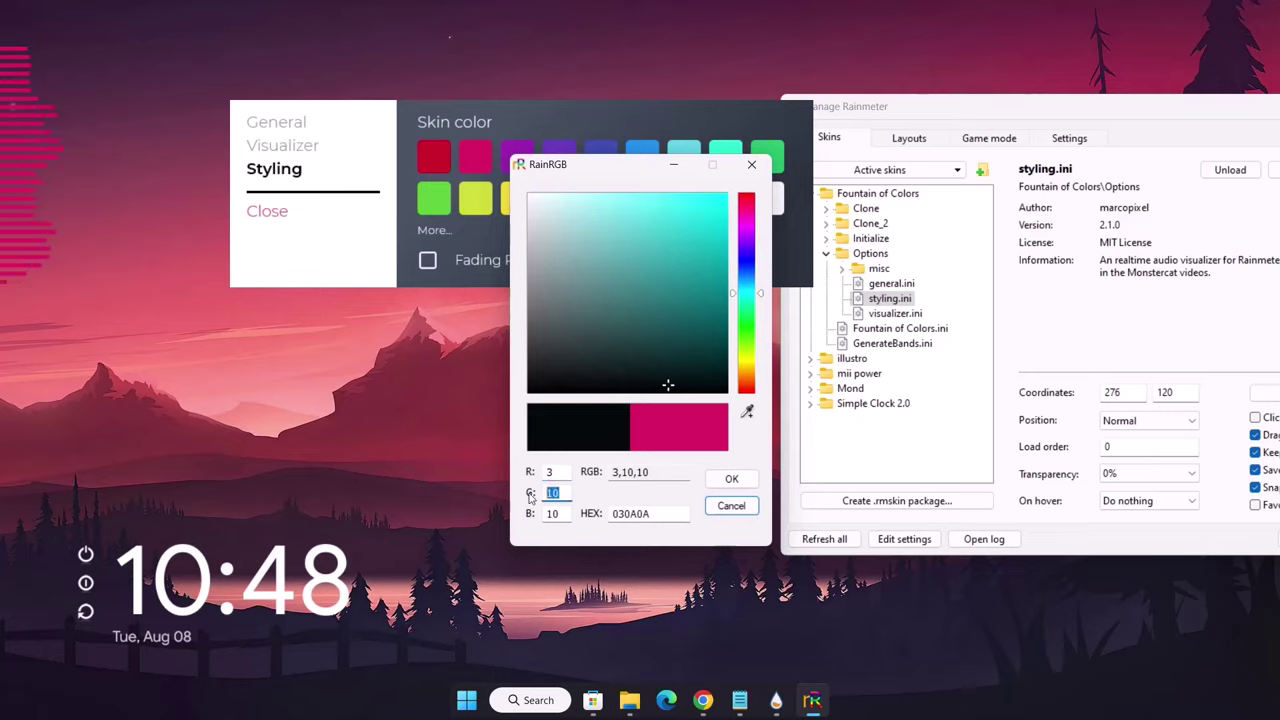
{"action": "type", "text": "2"}
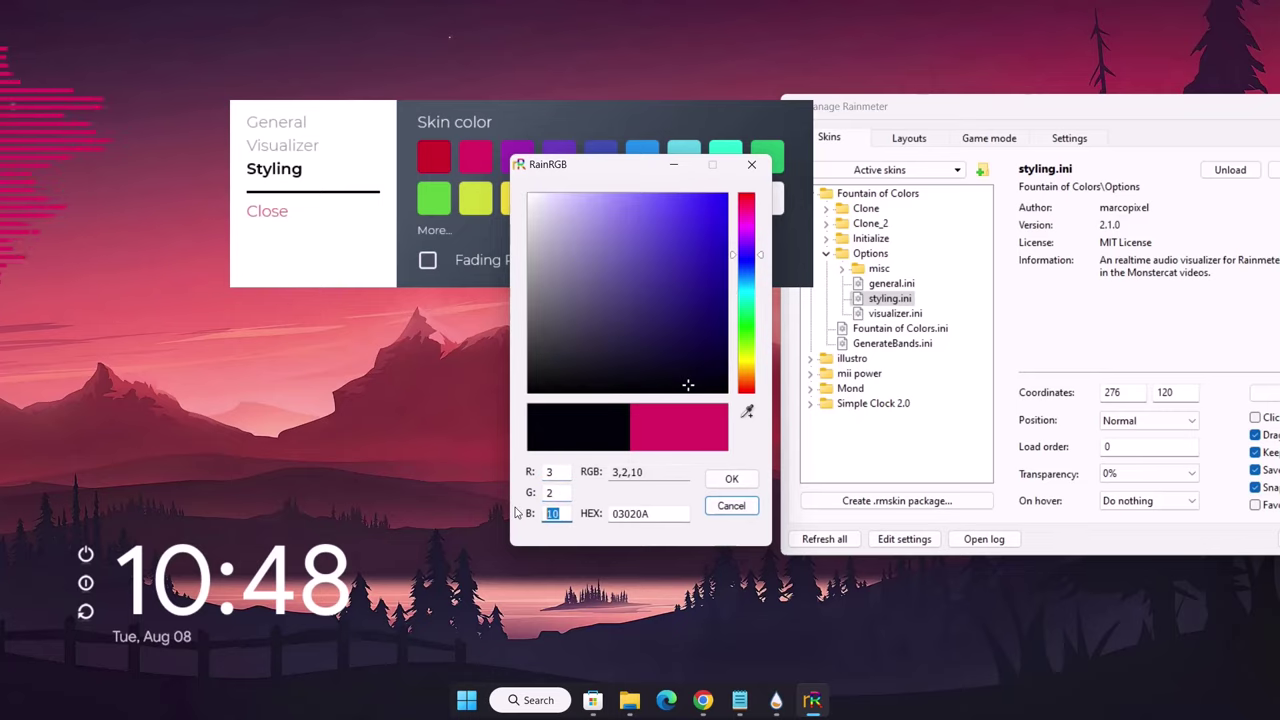
{"action": "key", "text": "BackSpace"}
{"action": "type", "text": "2"}
{"action": "left_click", "coordinate": [731, 480]}
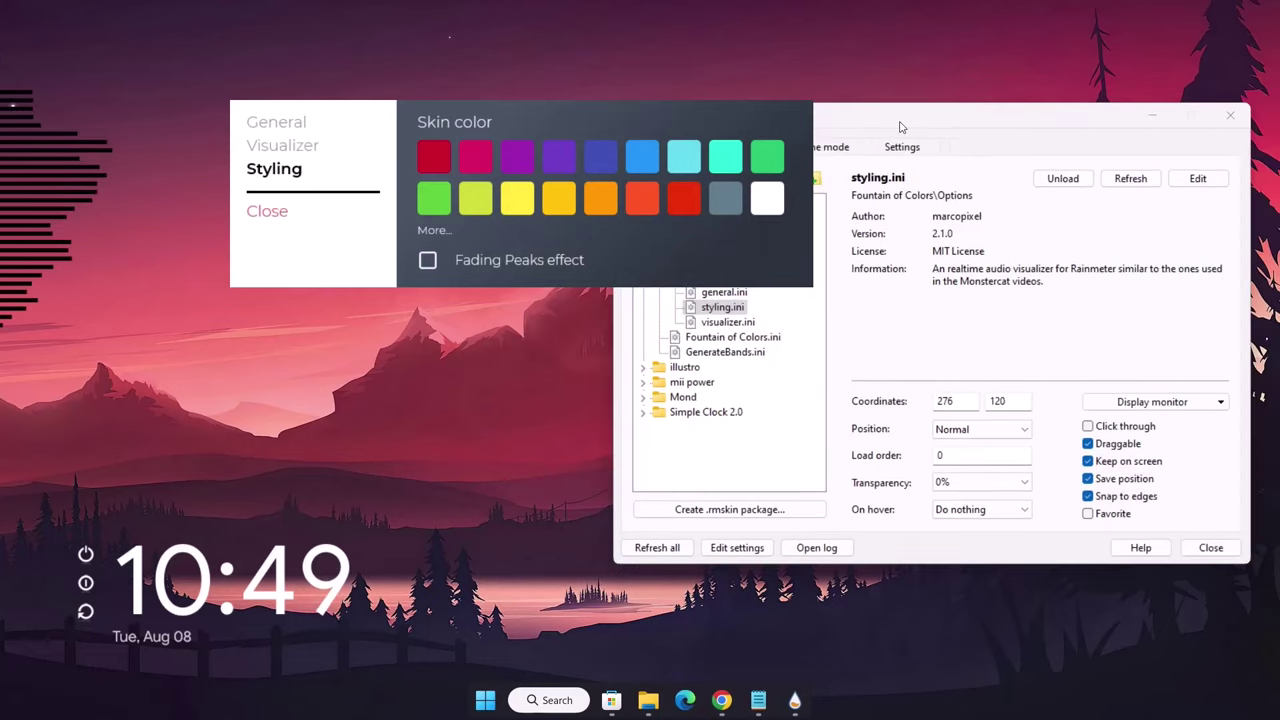
Close the visualizer's styling options, collapse the Fountain of Colors folder and close the Manage Rainmeter window.
{"action": "left_click", "coordinate": [262, 211]}
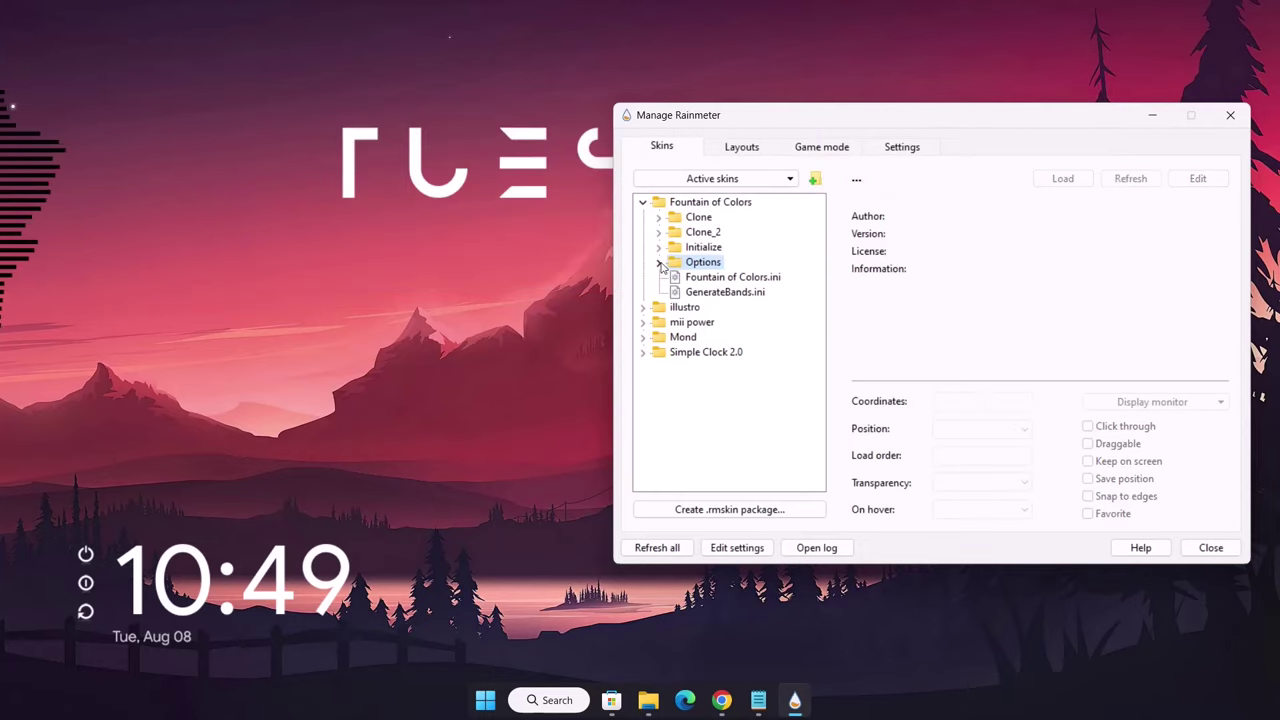
{"action": "left_click", "coordinate": [643, 203]}
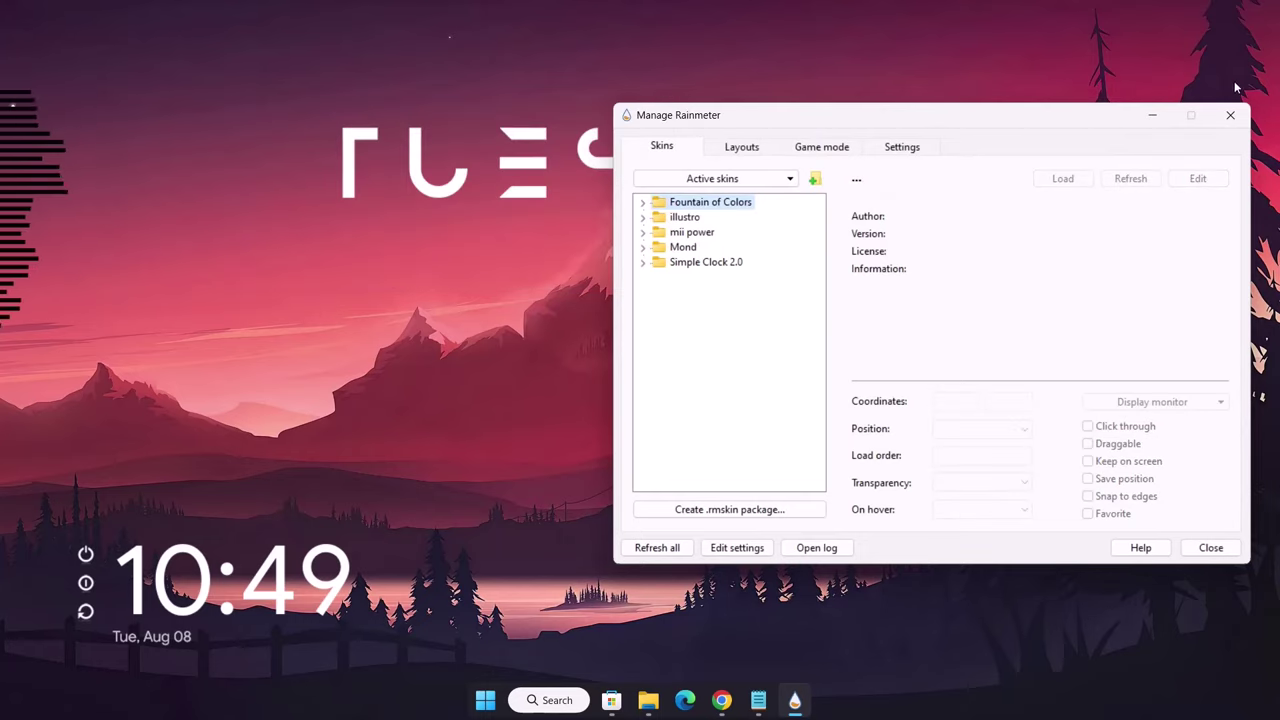
{"action": "left_click", "coordinate": [1230, 117]}
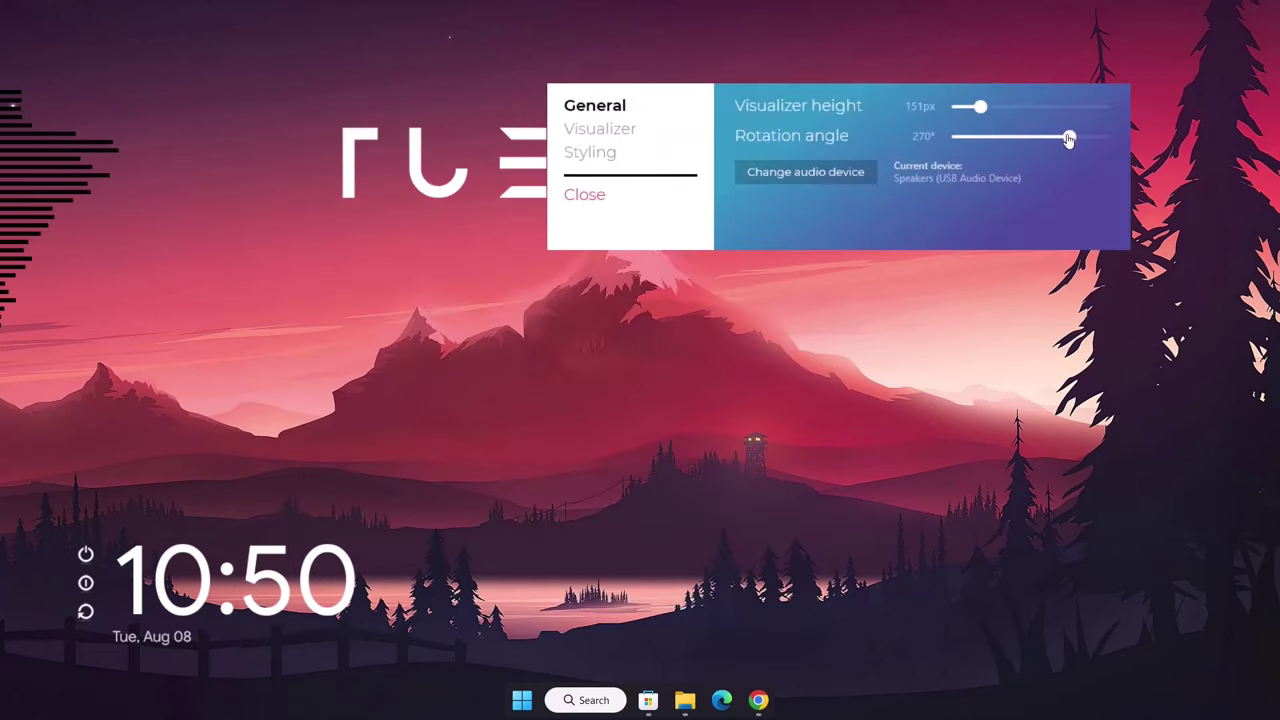
Set the visualizer's rotation angle to 0° in its general options.
{"action": "left_click", "coordinate": [1040, 139]}
{"action": "left_click_drag", "start_coordinate": [1037, 142], "coordinate": [945, 140]}
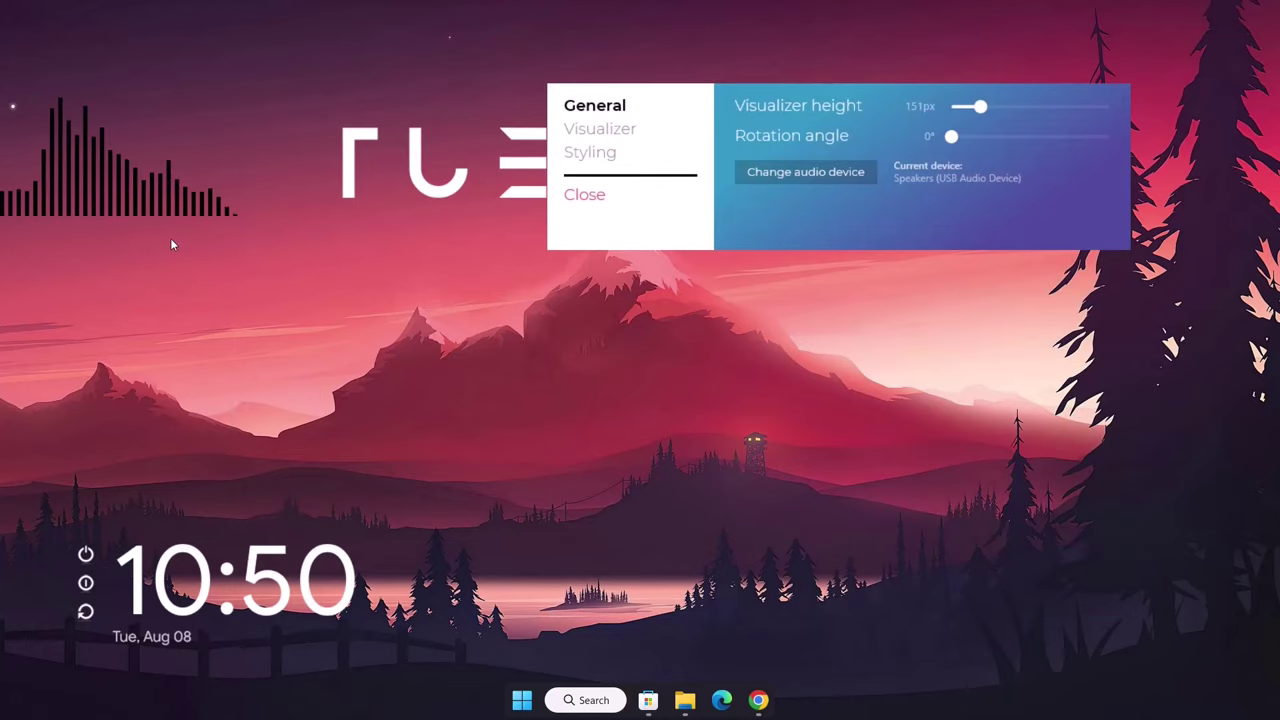